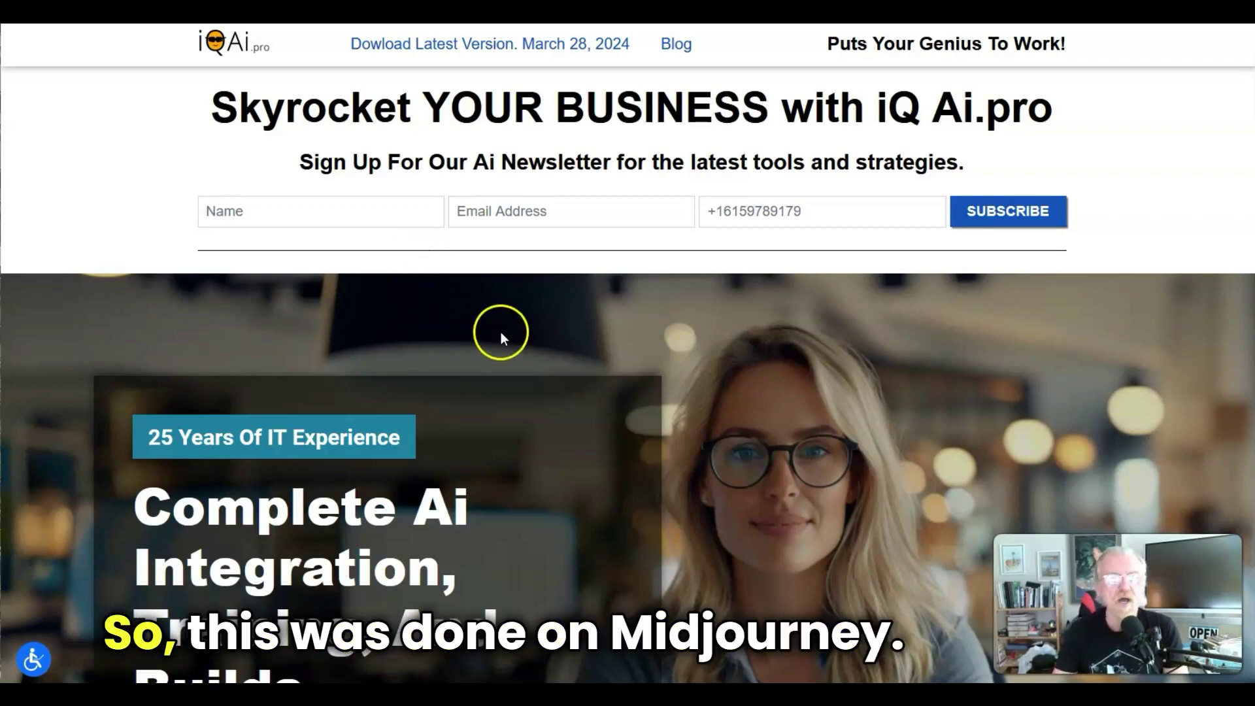
Look over the AI-generated images in the iQAi.pro page's hero banner and its "Our Areas of AI Expertise" cards
{"action": "scroll", "coordinate": [502, 335], "scroll_direction": "down", "scroll_amount": 3}
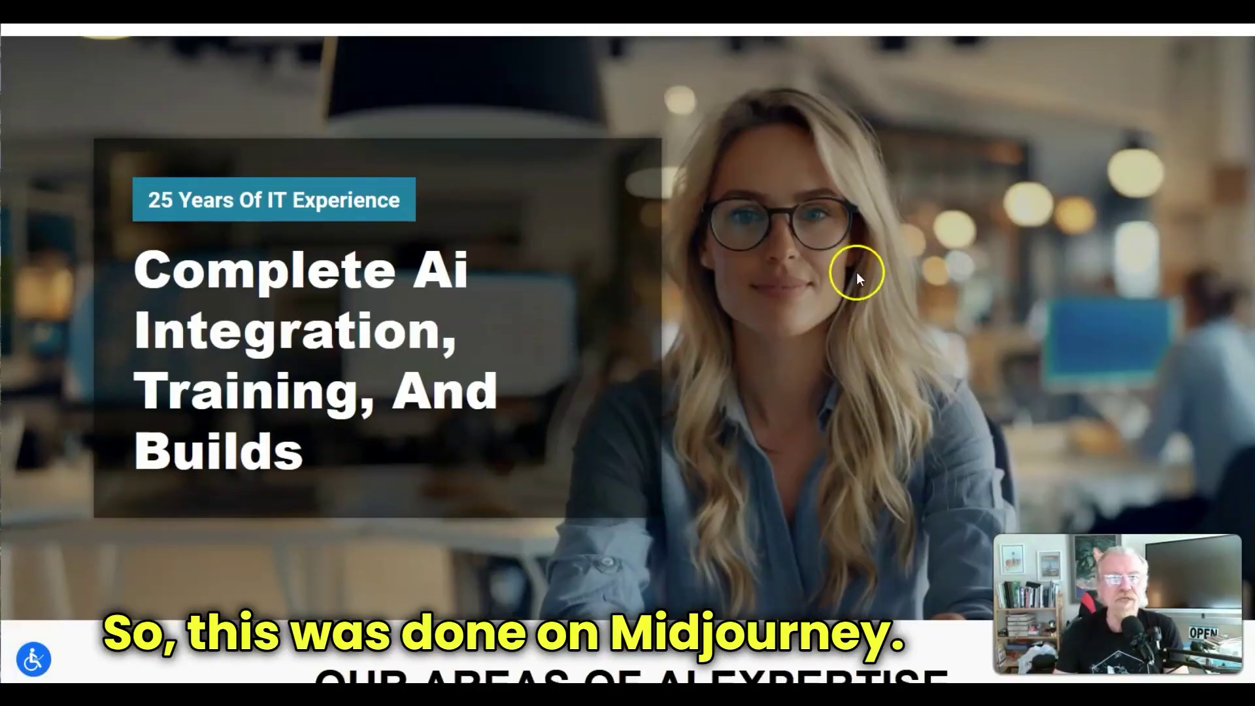
{"action": "scroll", "coordinate": [830, 288], "scroll_direction": "down", "scroll_amount": 1}
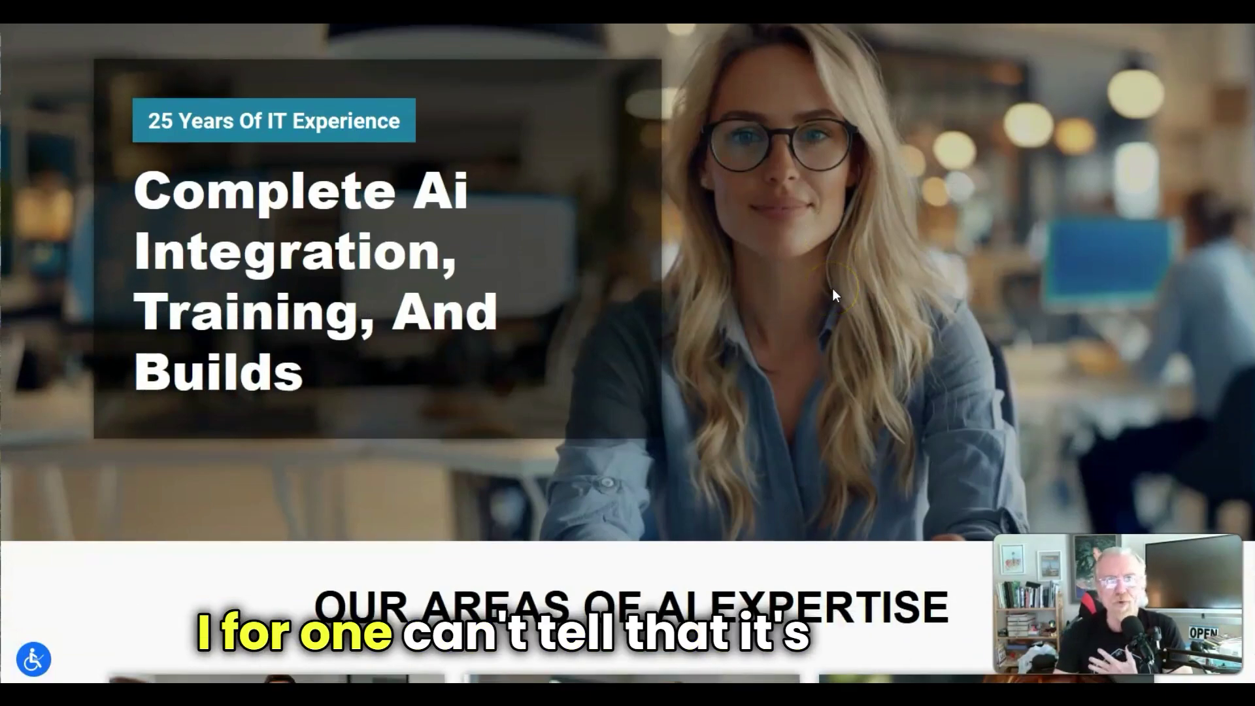
{"action": "scroll", "coordinate": [833, 289], "scroll_direction": "down", "scroll_amount": 4}
{"action": "scroll", "coordinate": [675, 292], "scroll_direction": "down", "scroll_amount": 3}
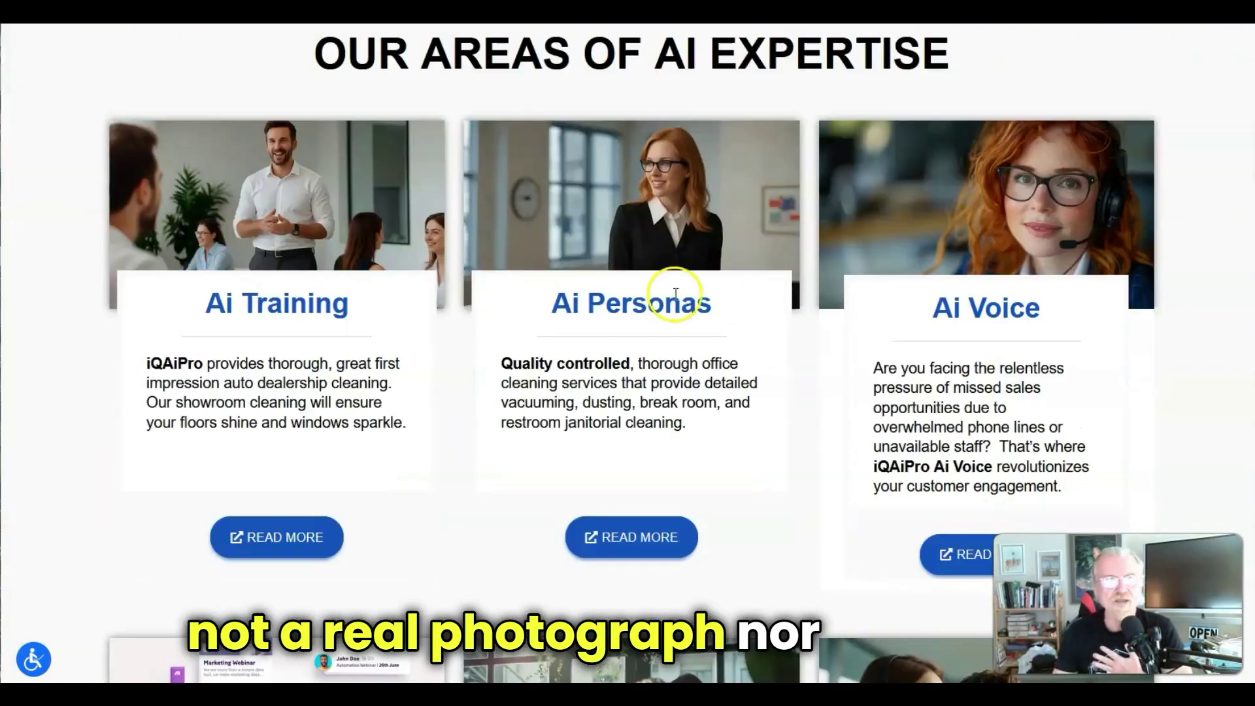
{"action": "scroll", "coordinate": [859, 242], "scroll_direction": "down", "scroll_amount": 4}
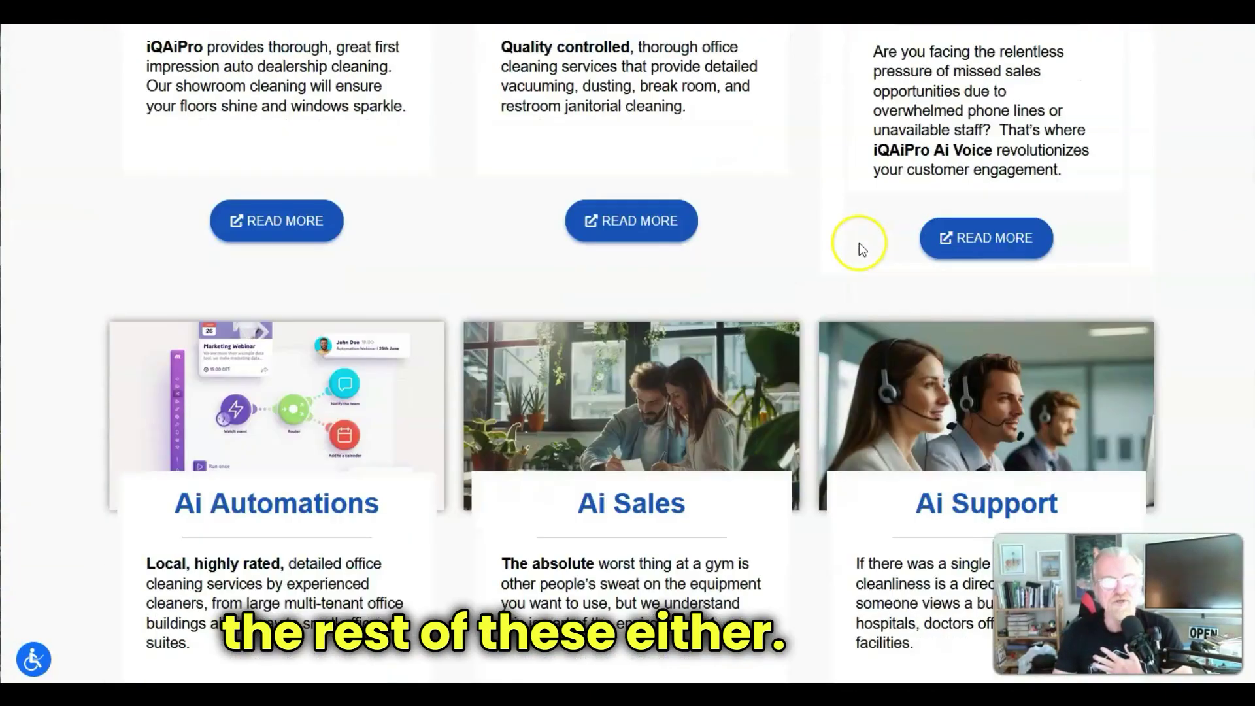
{"action": "scroll", "coordinate": [859, 242], "scroll_direction": "down", "scroll_amount": 4}
{"action": "scroll", "coordinate": [908, 313], "scroll_direction": "down", "scroll_amount": 3}
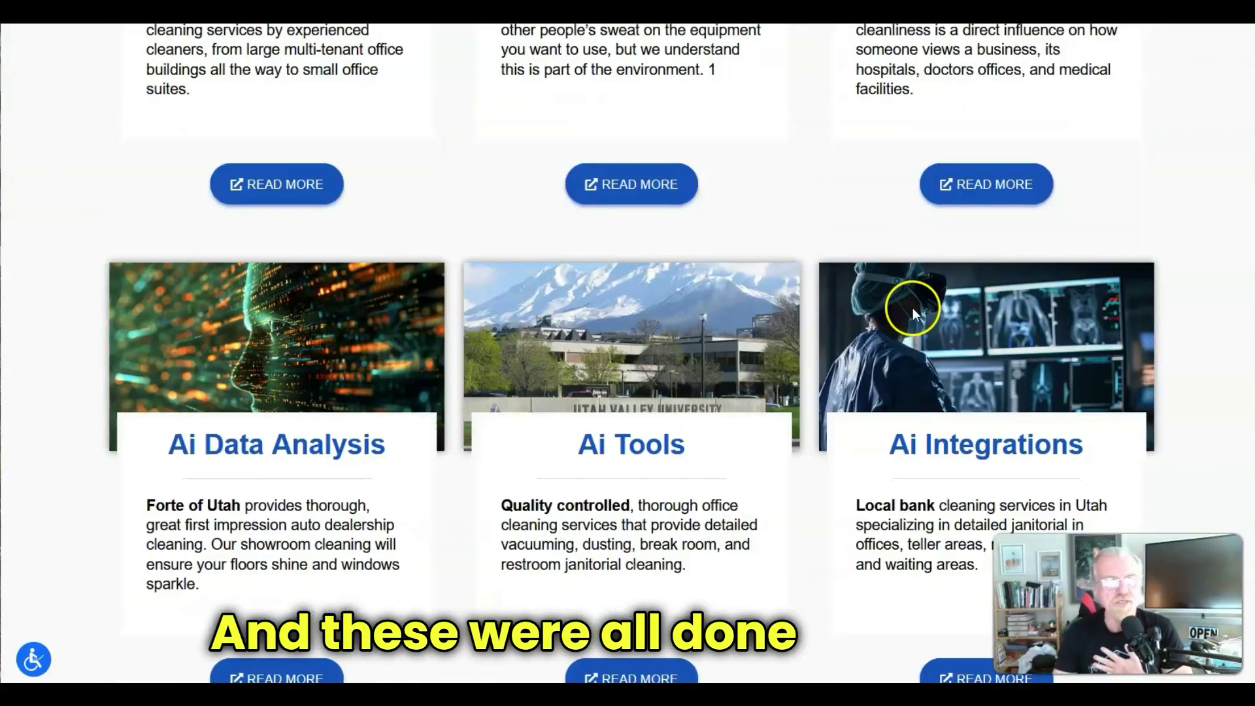
{"action": "scroll", "coordinate": [913, 312], "scroll_direction": "down", "scroll_amount": 5}
{"action": "scroll", "coordinate": [913, 310], "scroll_direction": "down", "scroll_amount": 8}
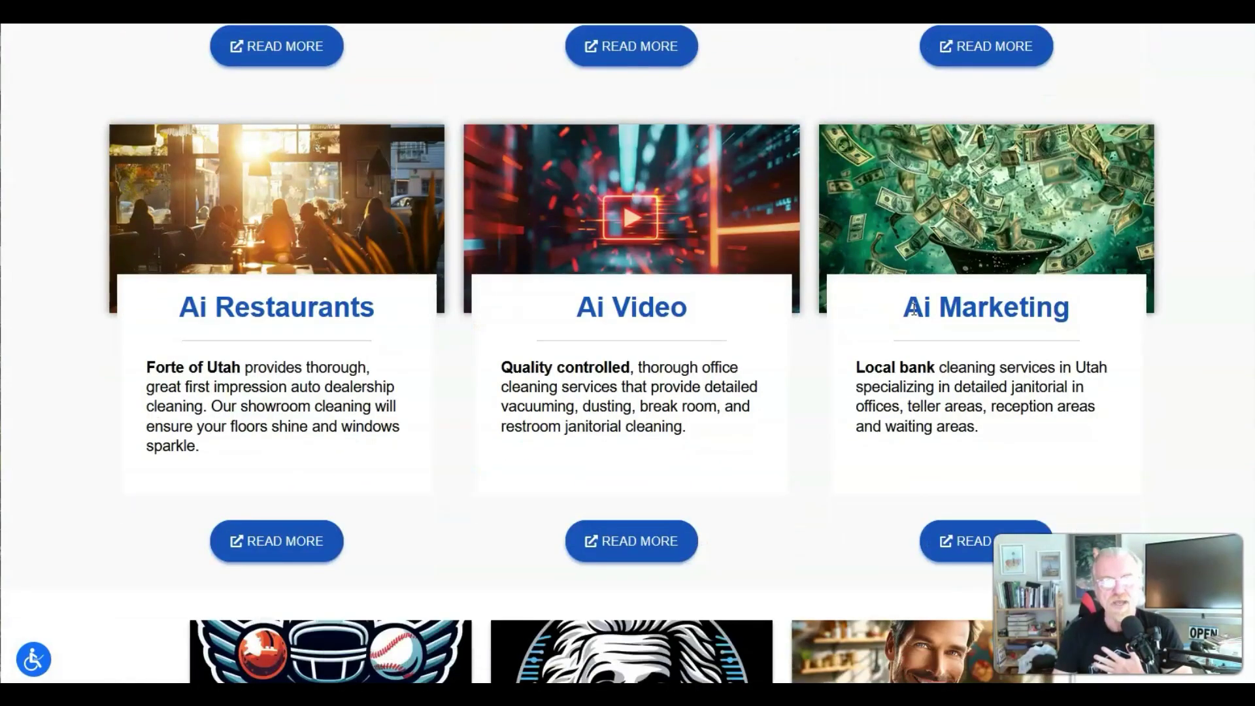
{"action": "scroll", "coordinate": [912, 309], "scroll_direction": "up", "scroll_amount": 6}
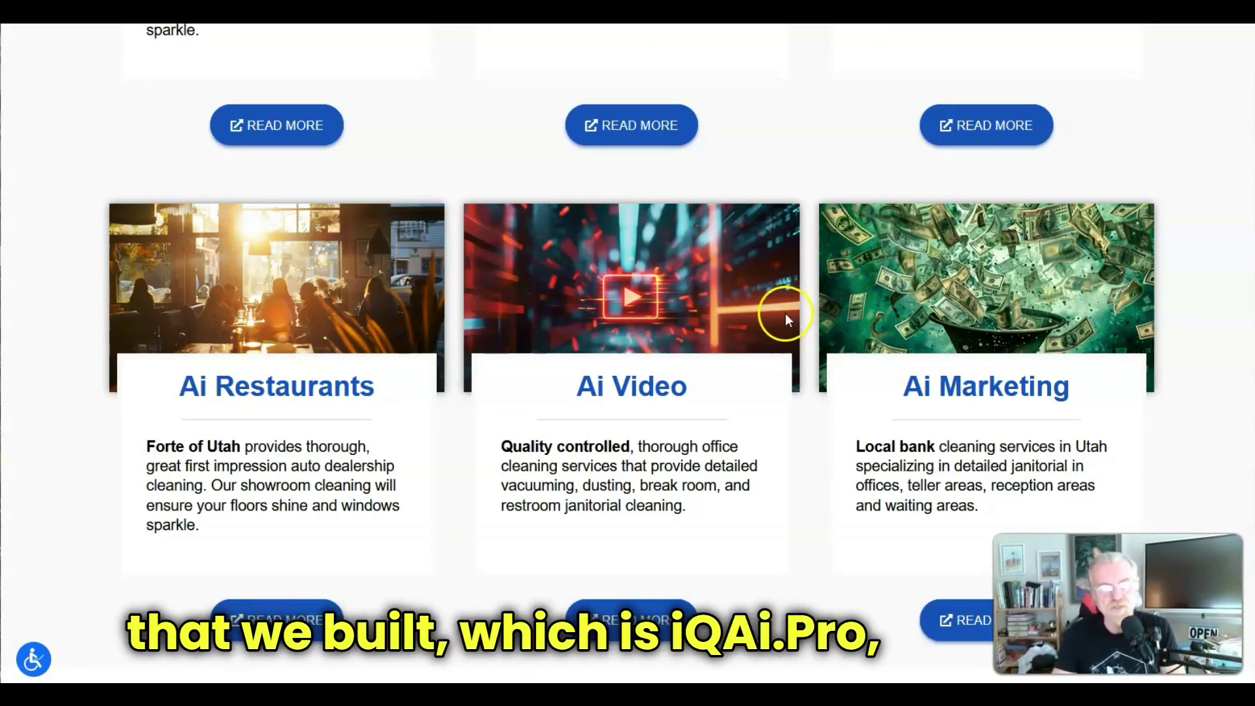
{"action": "scroll", "coordinate": [784, 313], "scroll_direction": "up", "scroll_amount": 5}
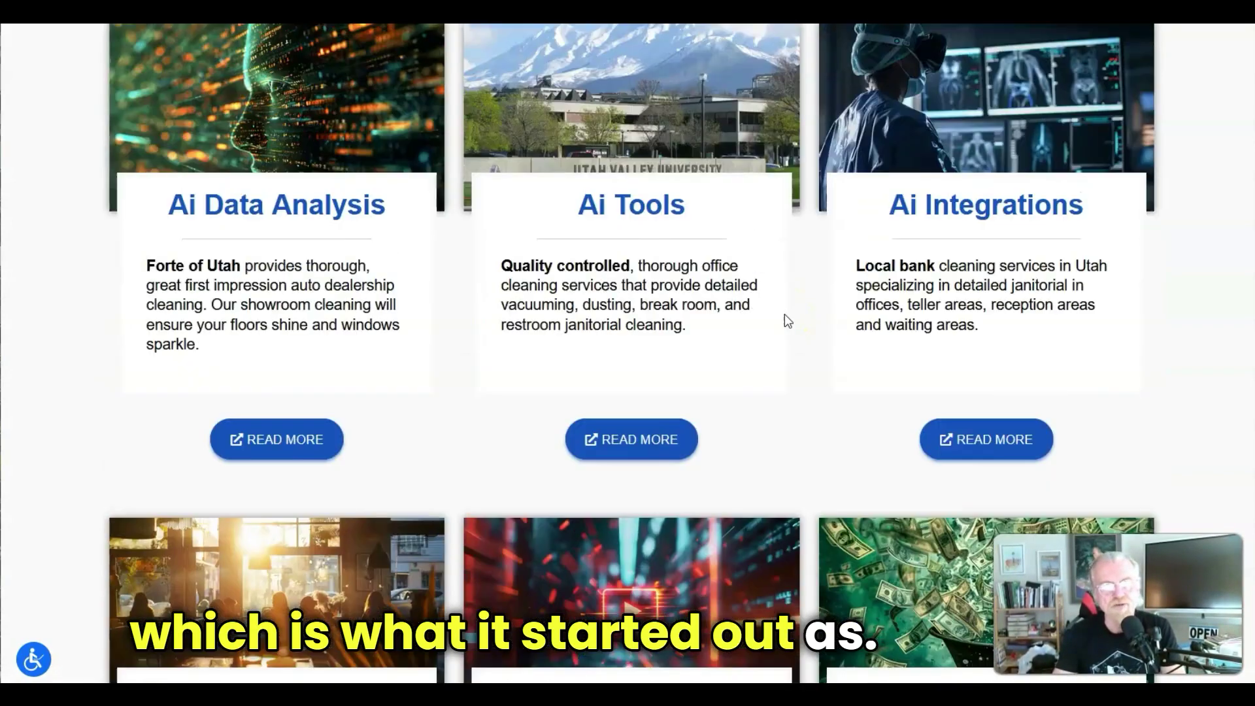
{"action": "scroll", "coordinate": [784, 314], "scroll_direction": "up", "scroll_amount": 3}
{"action": "scroll", "coordinate": [785, 315], "scroll_direction": "up", "scroll_amount": 2}
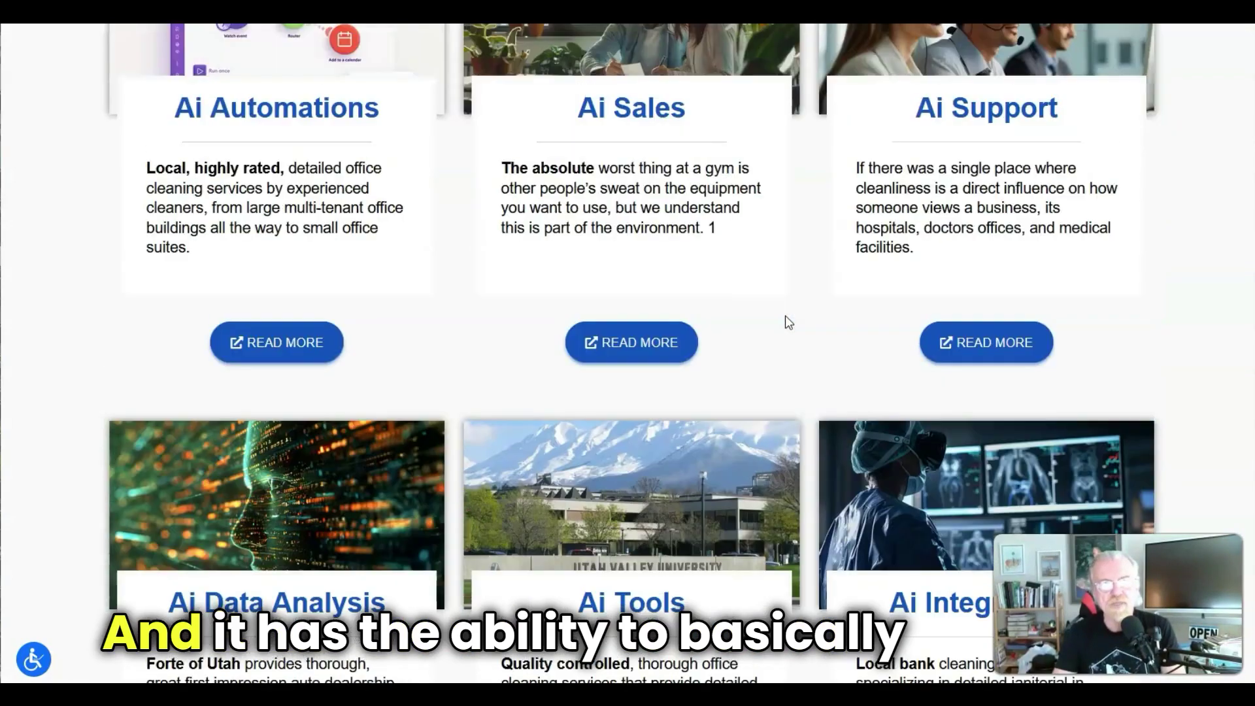
{"action": "scroll", "coordinate": [785, 315], "scroll_direction": "up", "scroll_amount": 1}
{"action": "scroll", "coordinate": [787, 316], "scroll_direction": "up", "scroll_amount": 4}
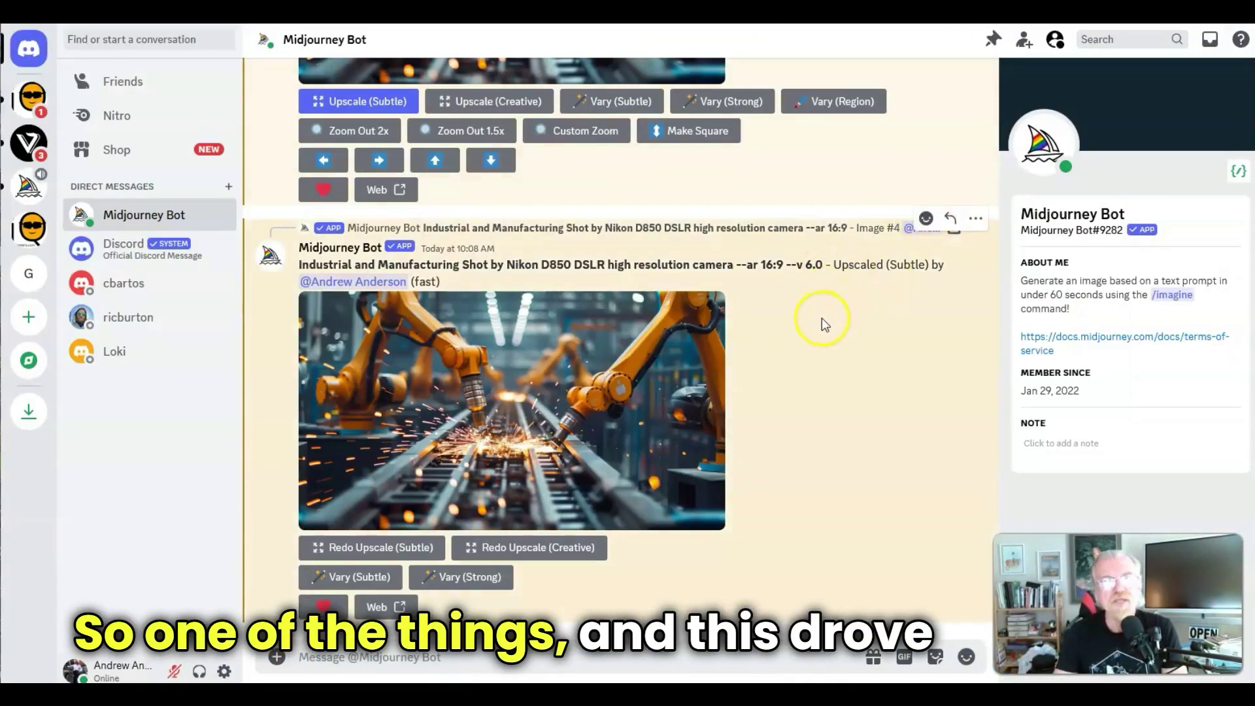
Switch to Discord, browse earlier Midjourney Bot results, and view the image of the red-haired woman at a microphone enlarged
{"action": "scroll", "coordinate": [823, 320], "scroll_direction": "up", "scroll_amount": 6}
{"action": "scroll", "coordinate": [817, 346], "scroll_direction": "up", "scroll_amount": 20}
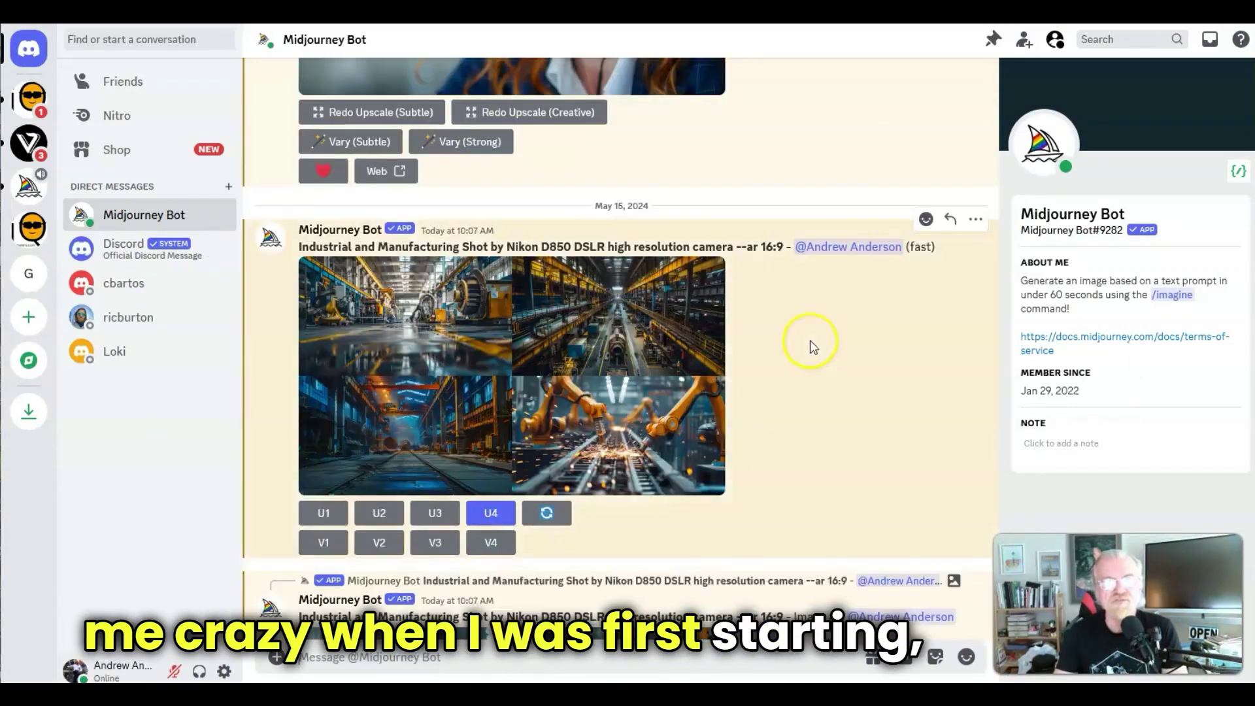
{"action": "scroll", "coordinate": [806, 306], "scroll_direction": "up", "scroll_amount": 15}
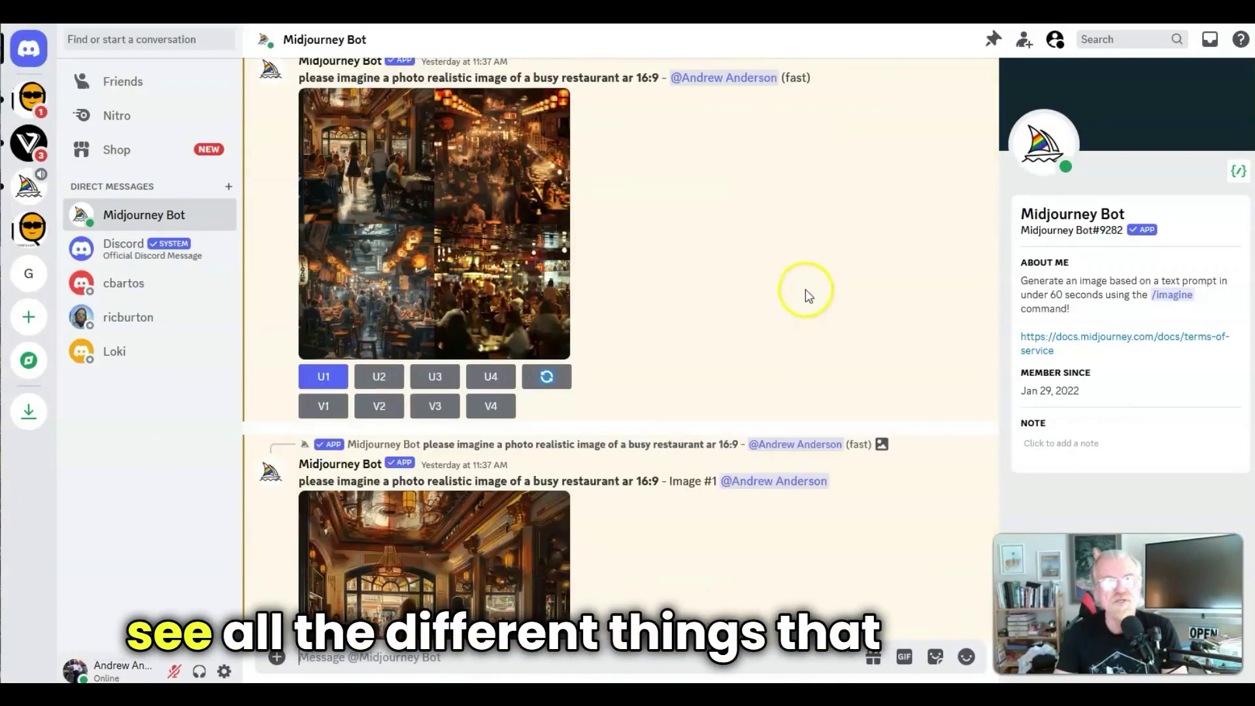
{"action": "scroll", "coordinate": [801, 283], "scroll_direction": "up", "scroll_amount": 15}
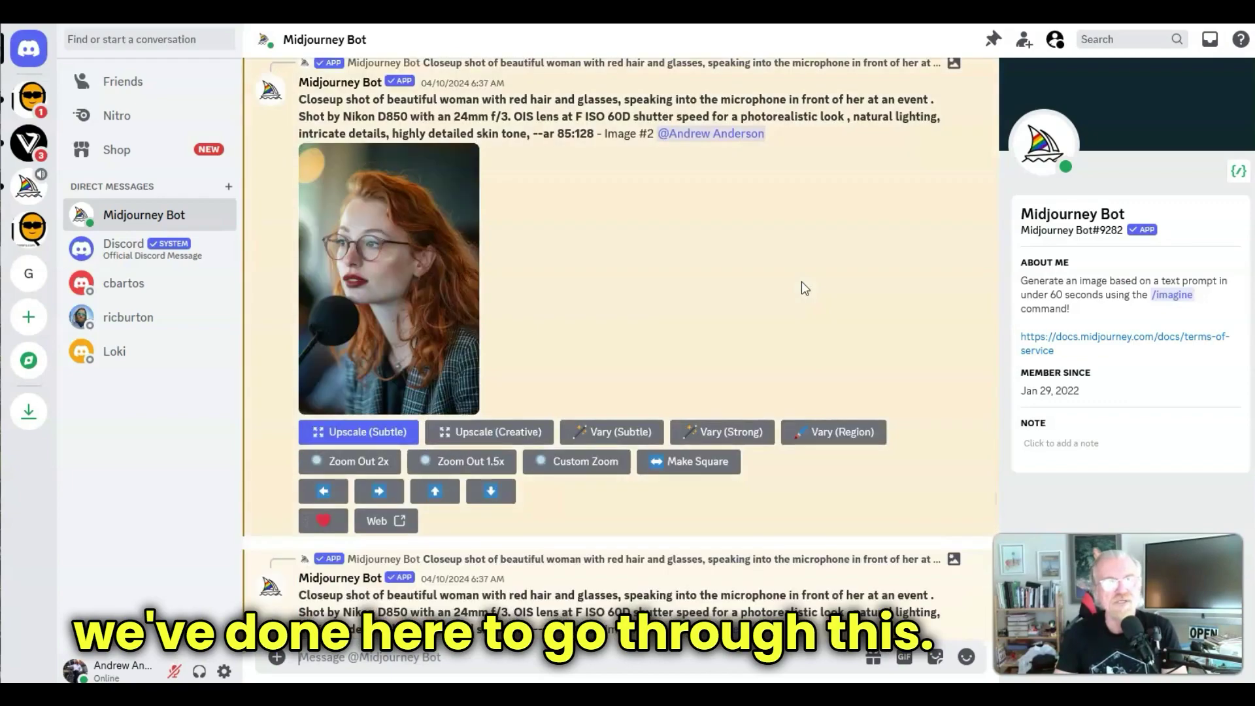
{"action": "scroll", "coordinate": [802, 281], "scroll_direction": "down", "scroll_amount": 6}
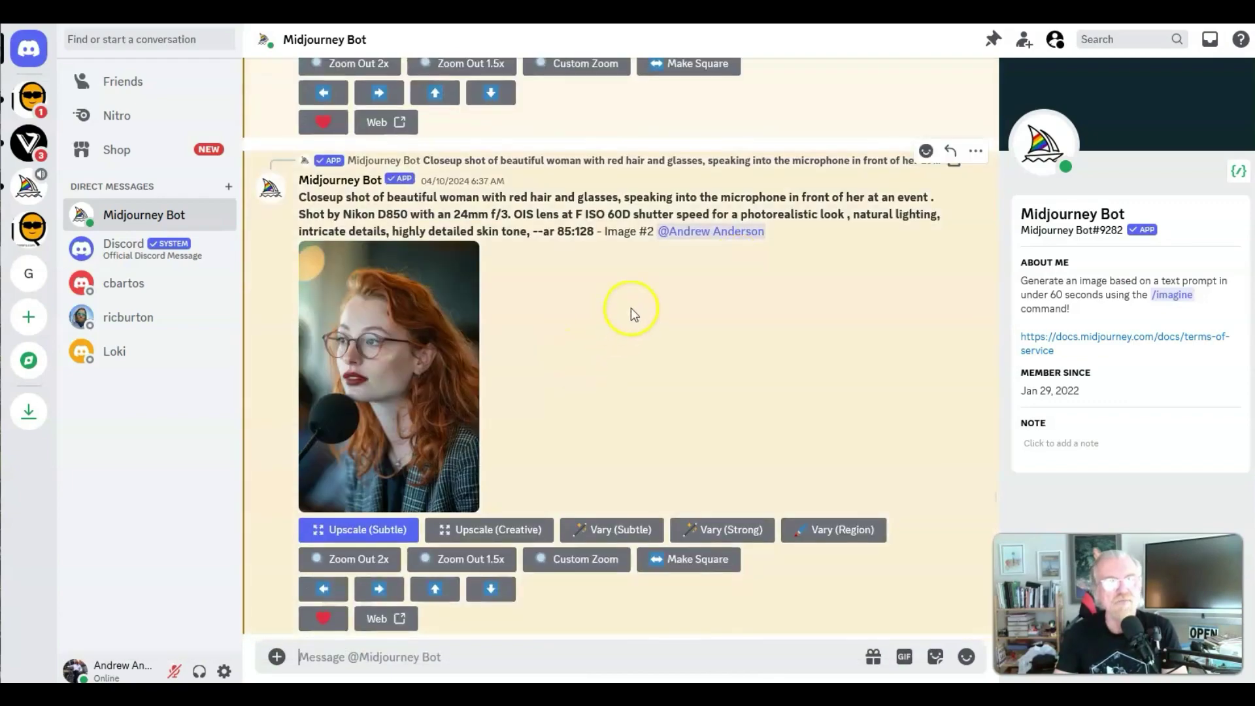
{"action": "left_click", "coordinate": [429, 355]}
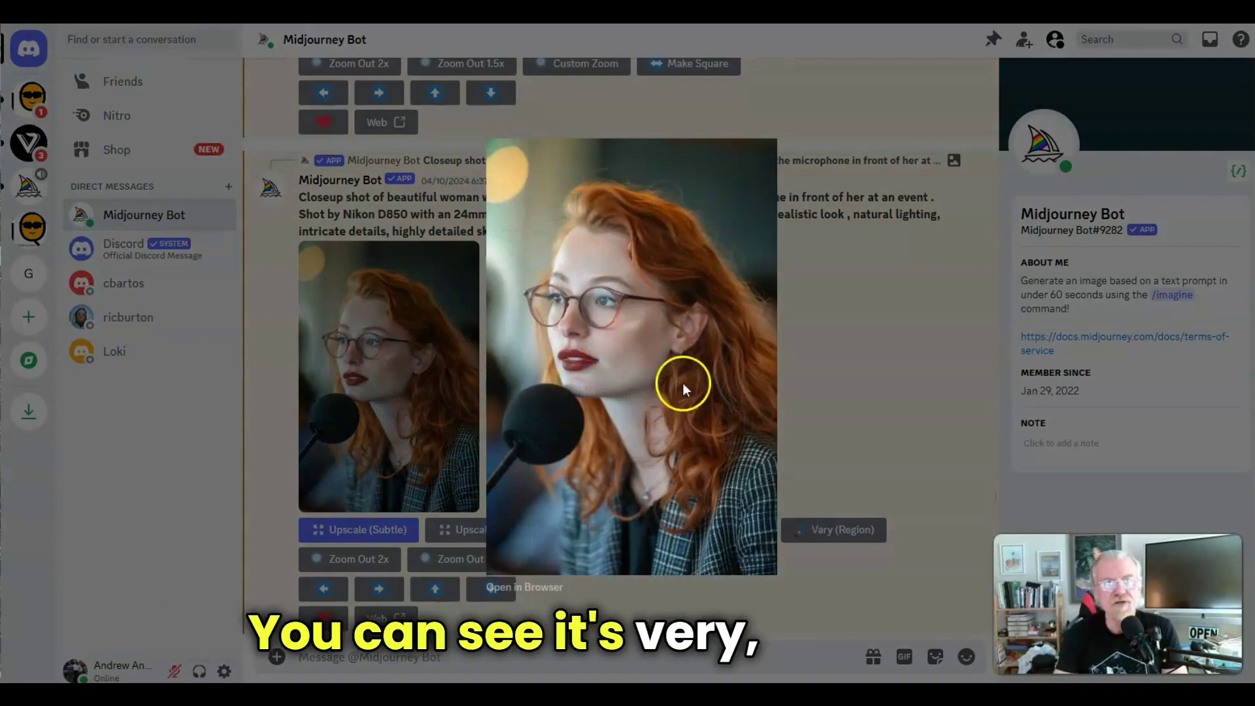
{"action": "left_click", "coordinate": [822, 367]}
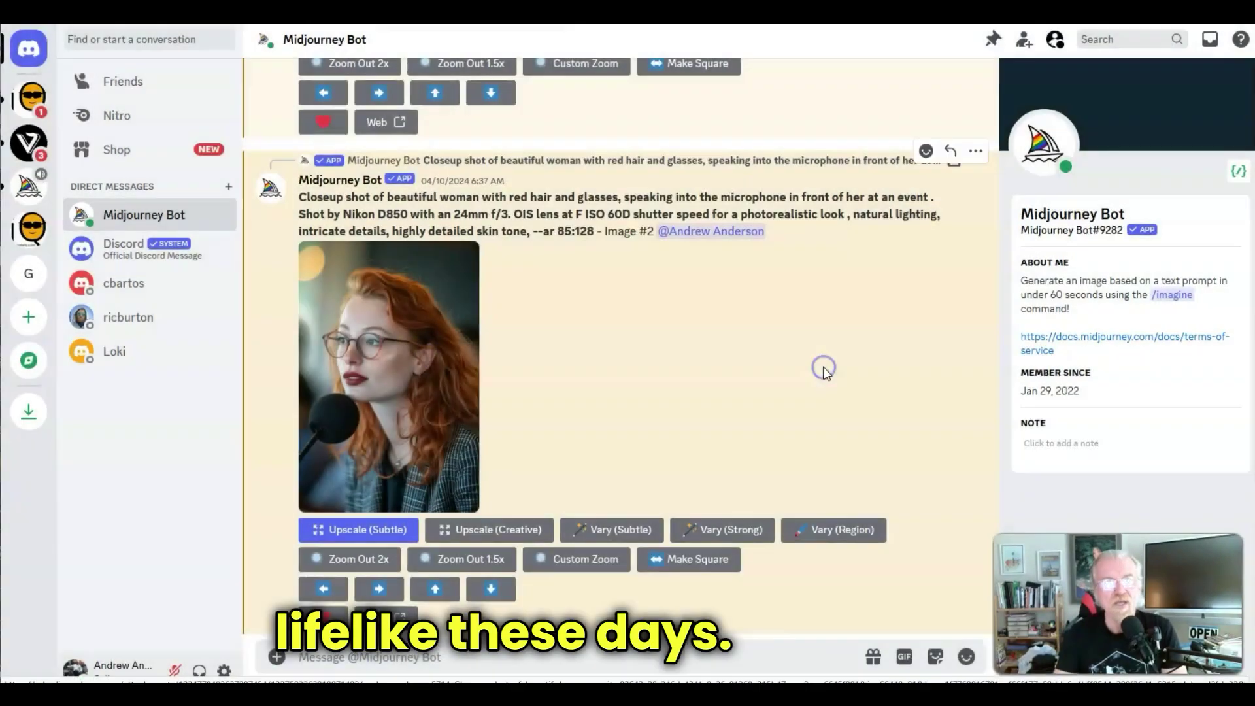
Examine the older Midjourney Bot generations, including the cartoon girl, the text posters, the roofing house and the egg drop soup
{"action": "scroll", "coordinate": [751, 371], "scroll_direction": "up", "scroll_amount": 10}
{"action": "scroll", "coordinate": [747, 379], "scroll_direction": "up", "scroll_amount": 15}
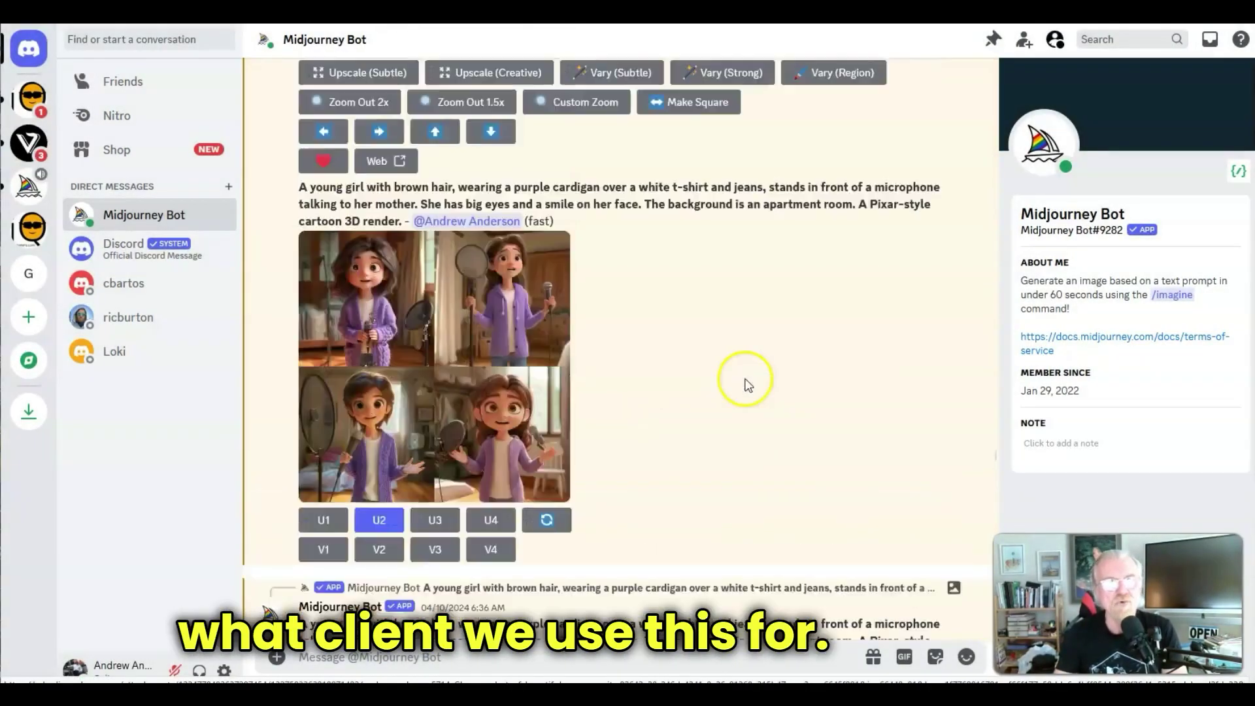
{"action": "scroll", "coordinate": [746, 382], "scroll_direction": "up", "scroll_amount": 15}
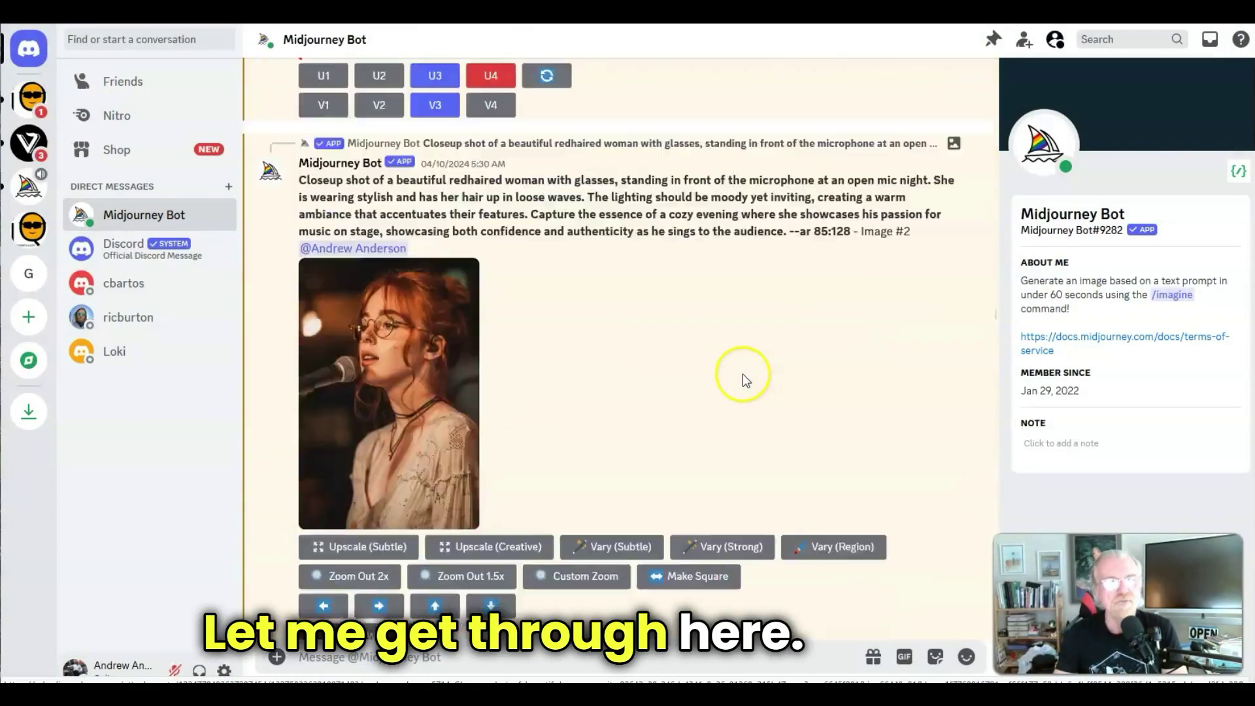
{"action": "scroll", "coordinate": [745, 381], "scroll_direction": "up", "scroll_amount": 3}
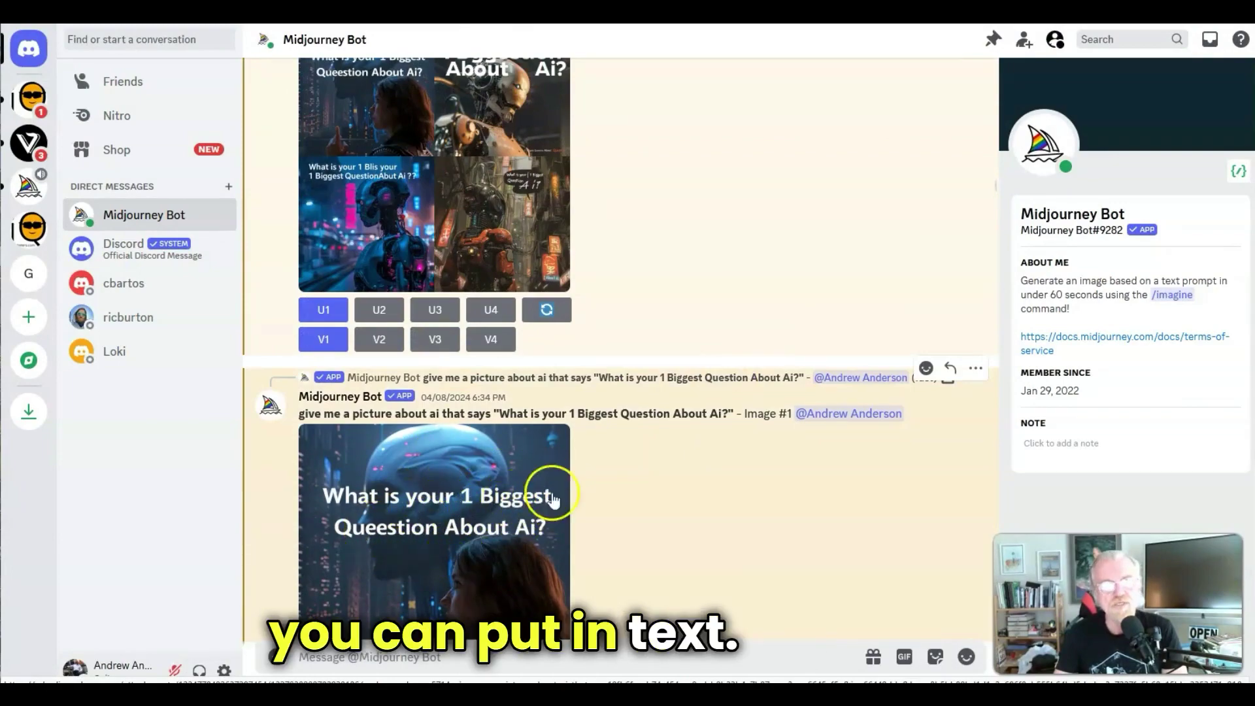
{"action": "scroll", "coordinate": [589, 490], "scroll_direction": "up", "scroll_amount": 10}
{"action": "scroll", "coordinate": [614, 464], "scroll_direction": "up", "scroll_amount": 10}
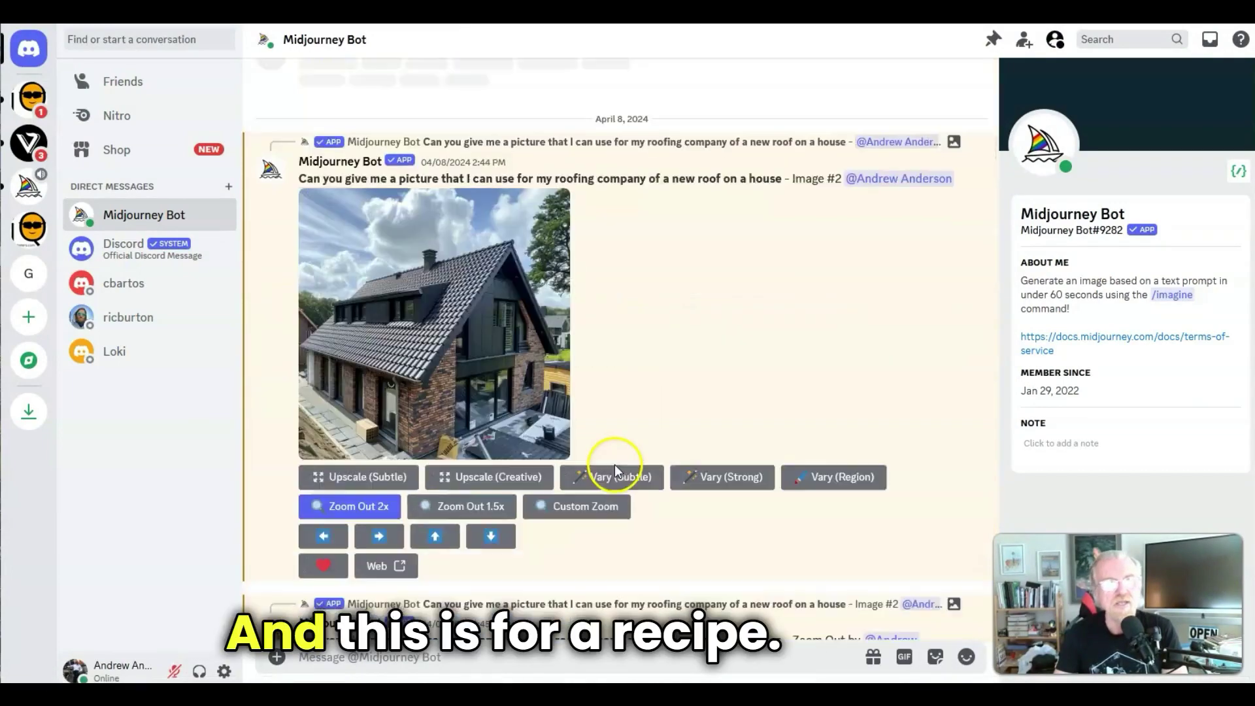
{"action": "scroll", "coordinate": [588, 398], "scroll_direction": "up", "scroll_amount": 1}
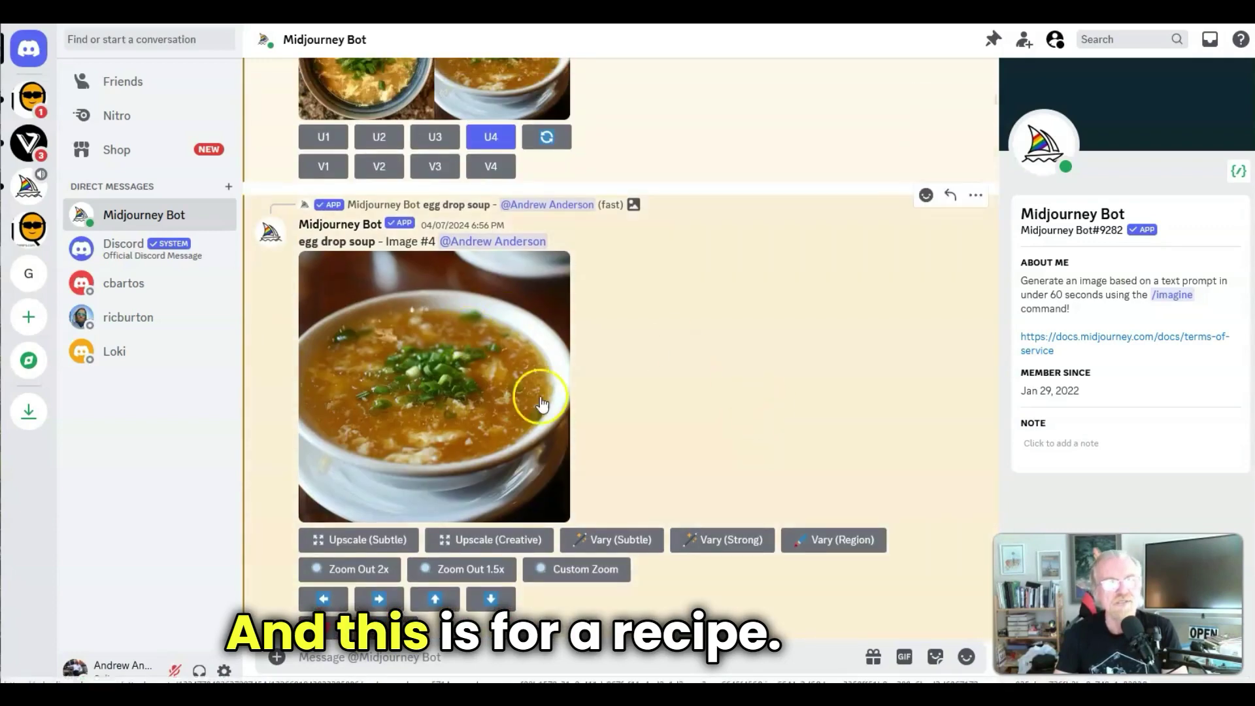
{"action": "scroll", "coordinate": [523, 376], "scroll_direction": "up", "scroll_amount": 3}
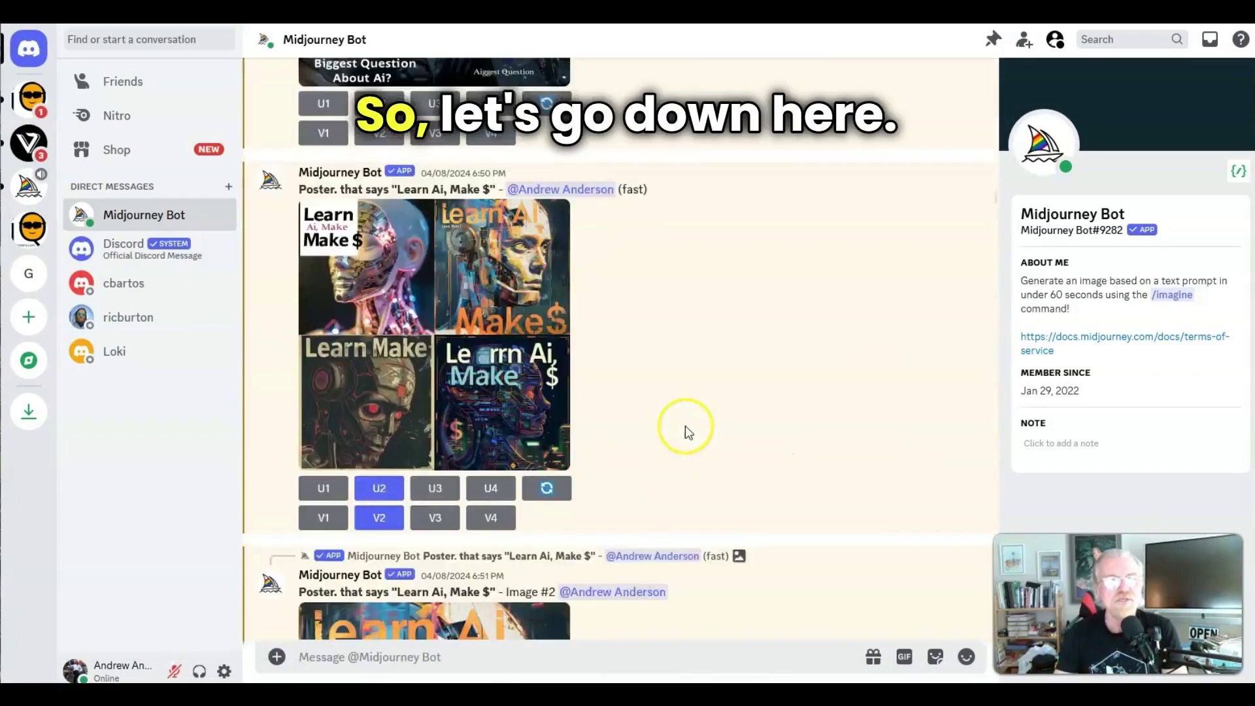
Copy "Shot by Nikon D850 DSLR high resolution camera --ar 16:9" from the prompt of the latest industrial robot image
{"action": "scroll", "coordinate": [685, 428], "scroll_direction": "down", "scroll_amount": 5}
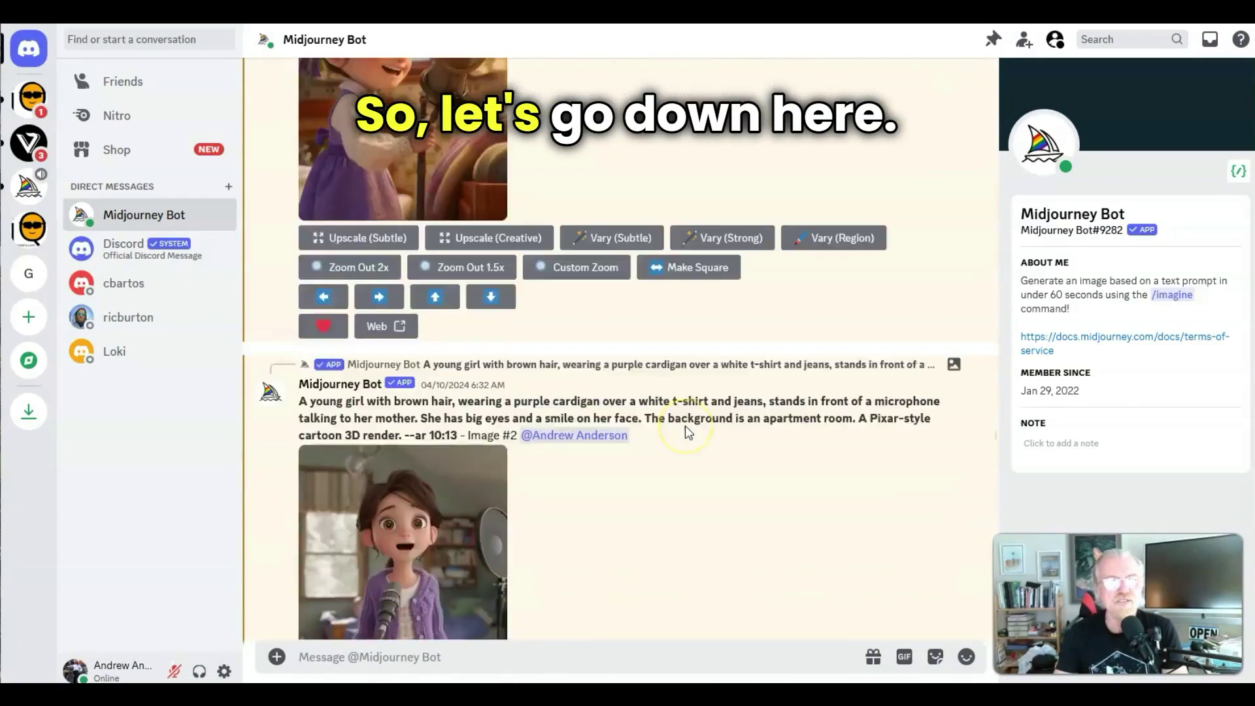
{"action": "scroll", "coordinate": [685, 429], "scroll_direction": "down", "scroll_amount": 10}
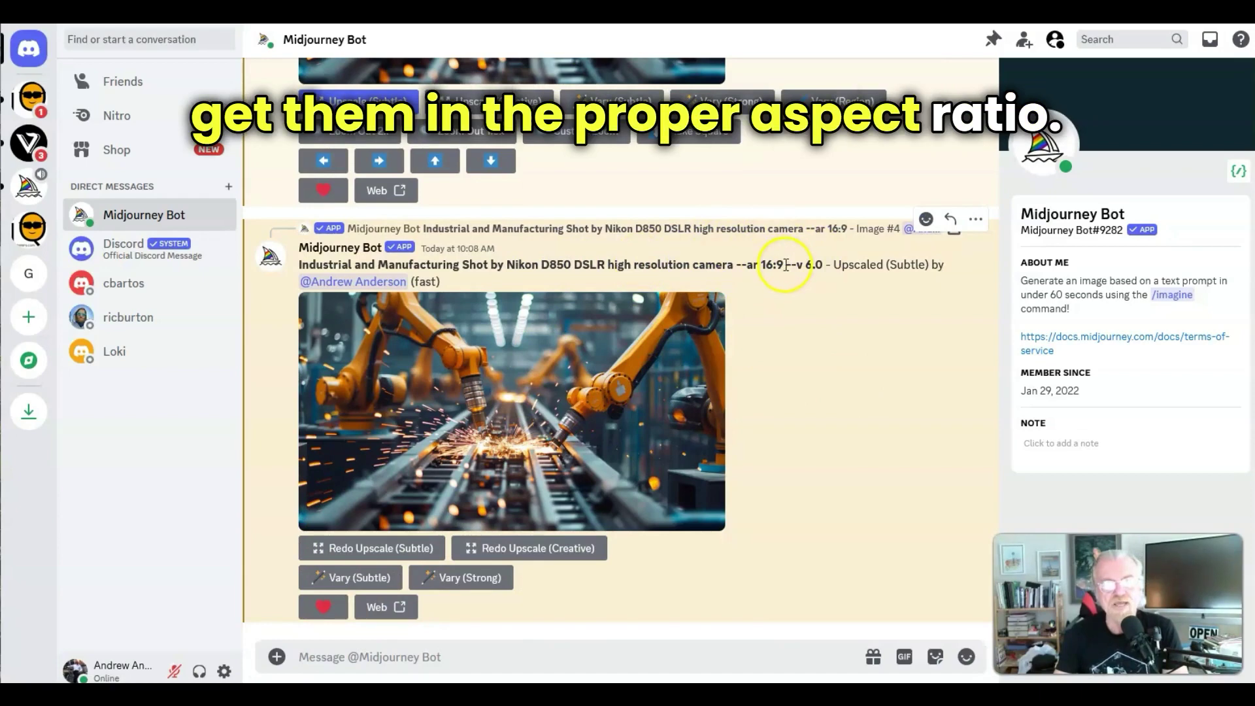
{"action": "left_click_drag", "start_coordinate": [784, 265], "coordinate": [463, 265]}
{"action": "right_click", "coordinate": [468, 268]}
{"action": "left_click", "coordinate": [500, 283]}
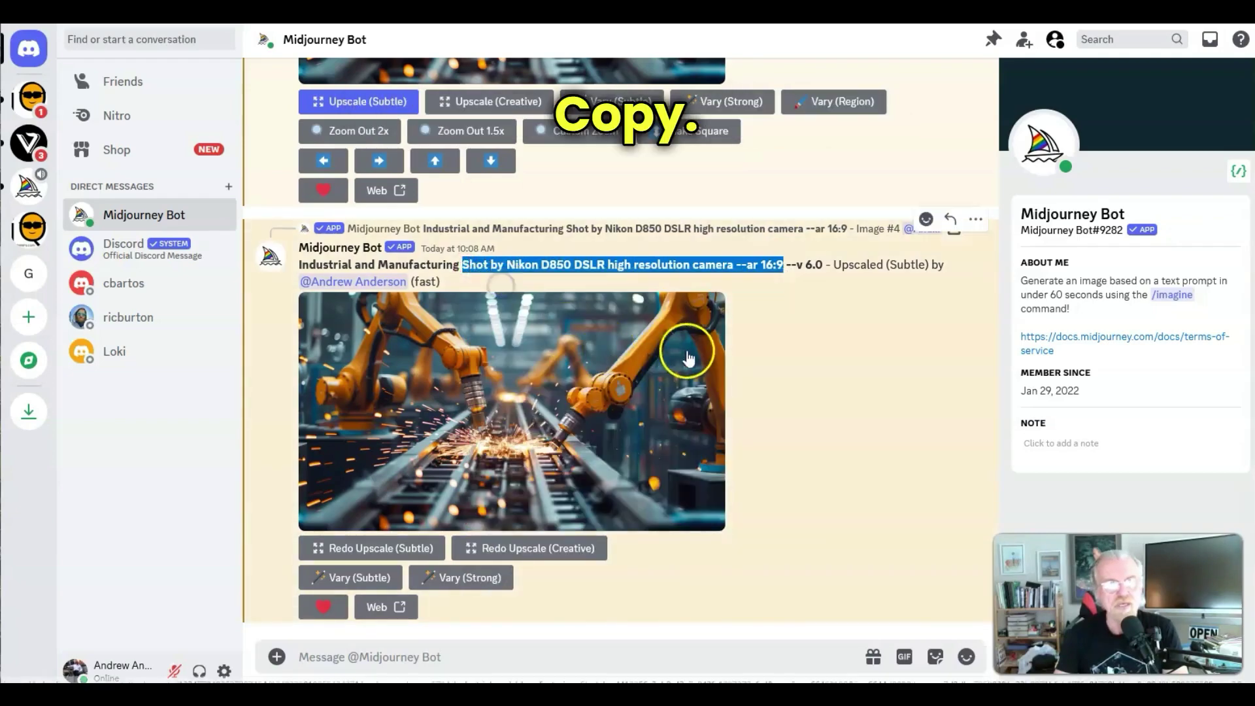
Start an /imagine command for the Midjourney Bot and paste the copied camera and aspect ratio text as its prompt
{"action": "left_click", "coordinate": [441, 654]}
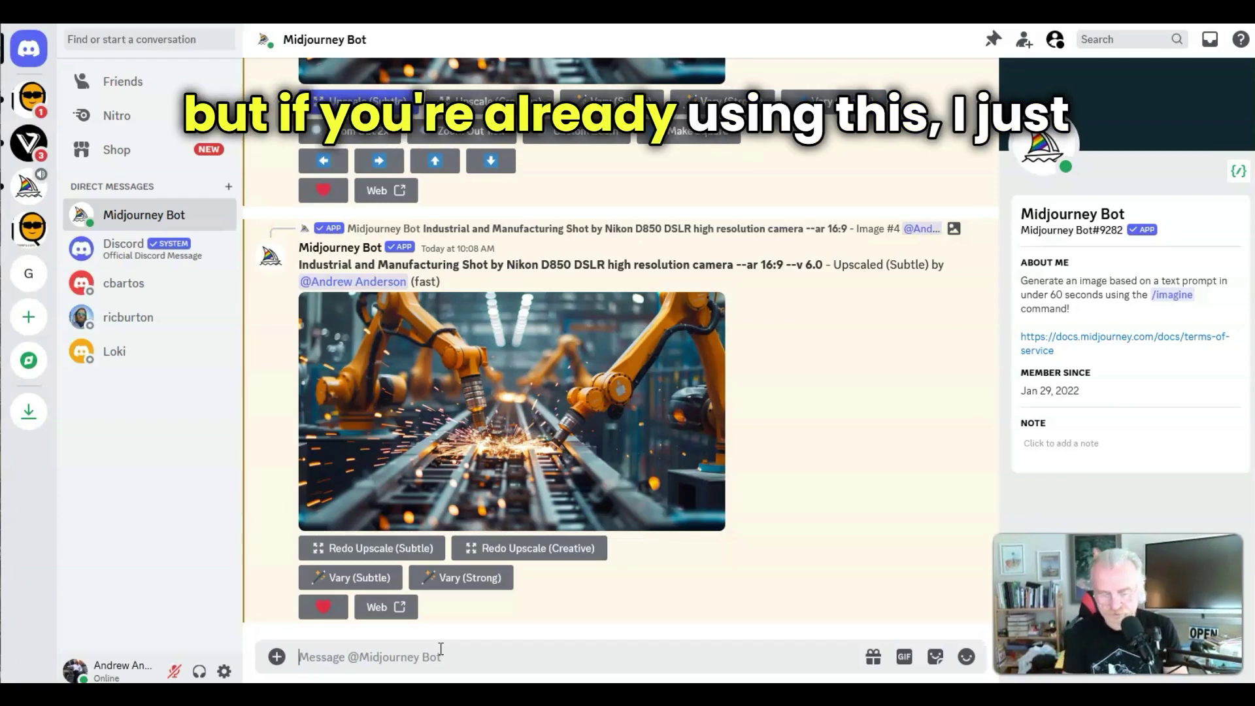
{"action": "type", "text": "/"}
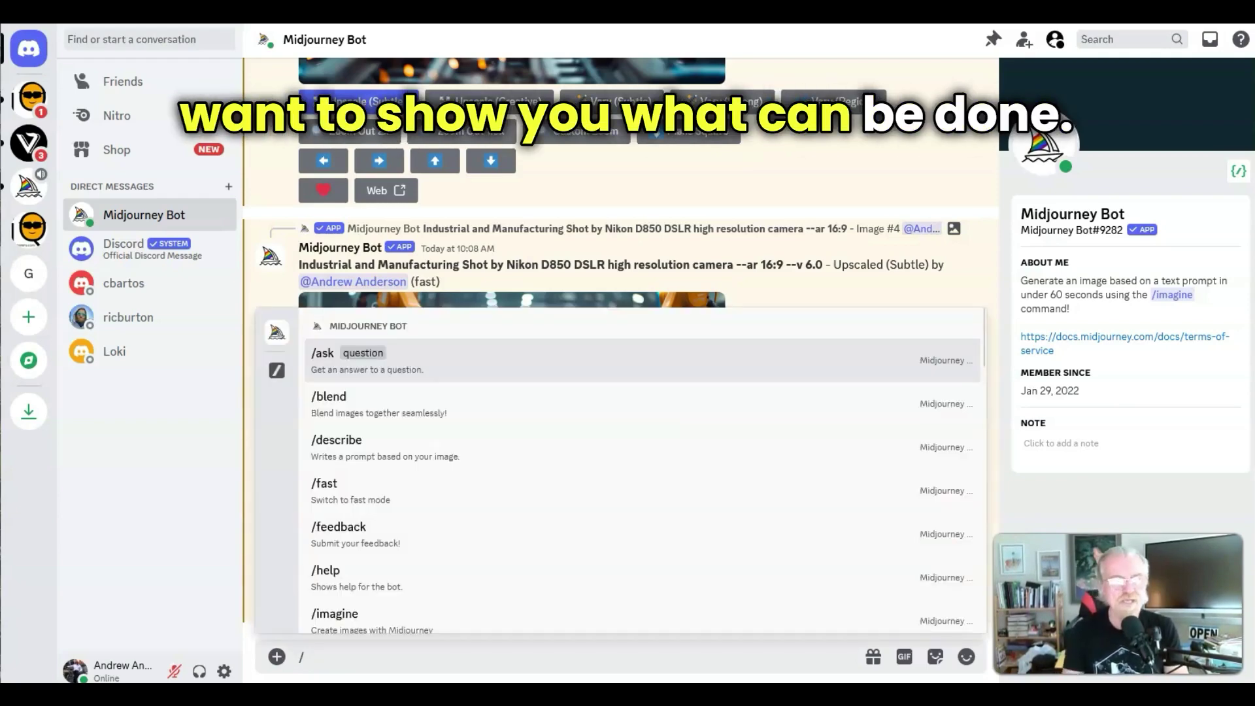
{"action": "scroll", "coordinate": [411, 618], "scroll_direction": "down", "scroll_amount": 2}
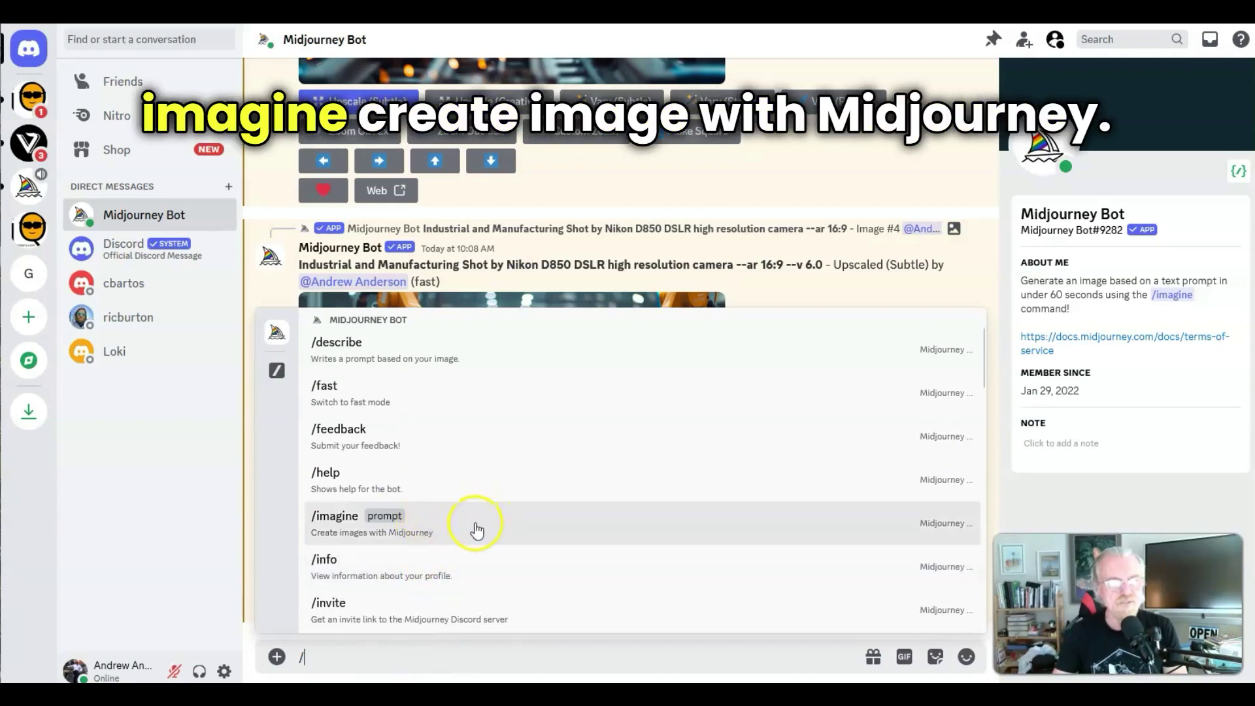
{"action": "left_click", "coordinate": [469, 523]}
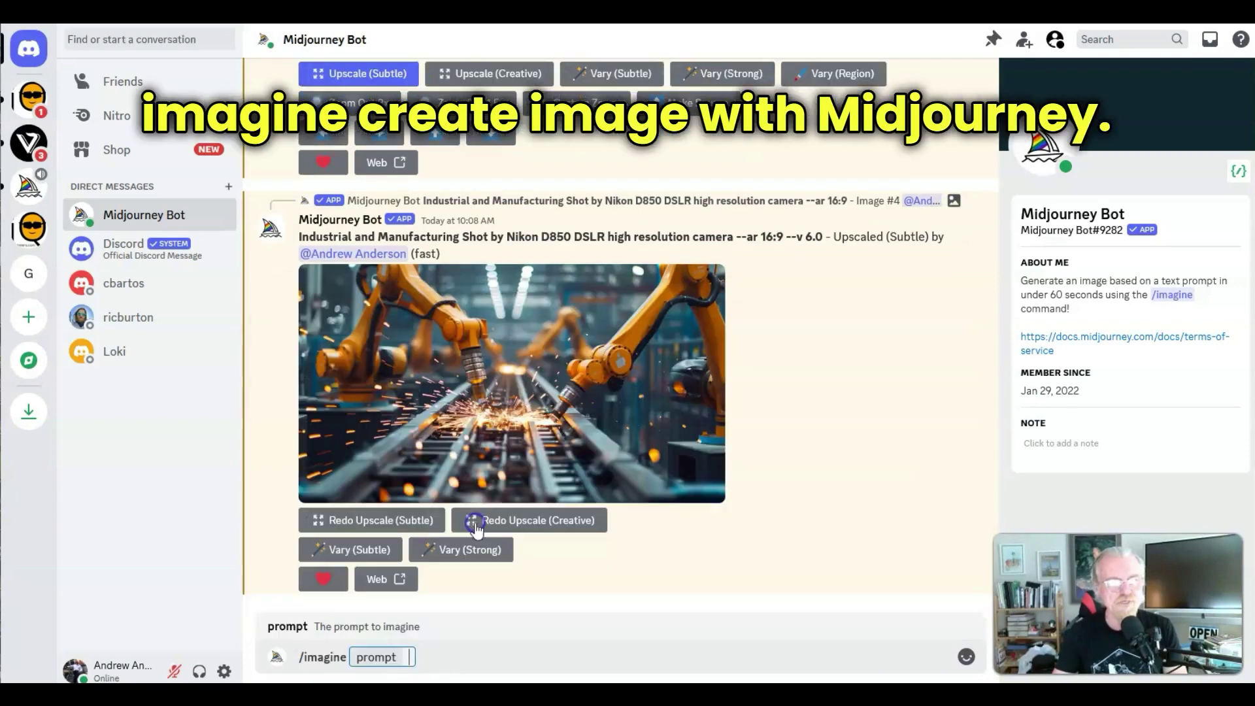
{"action": "key", "text": "ctrl+v"}
Insert "Beach scene palm trees and sand with waves coming in." before the pasted camera text and submit the /imagine prompt
{"action": "left_click", "coordinate": [410, 653]}
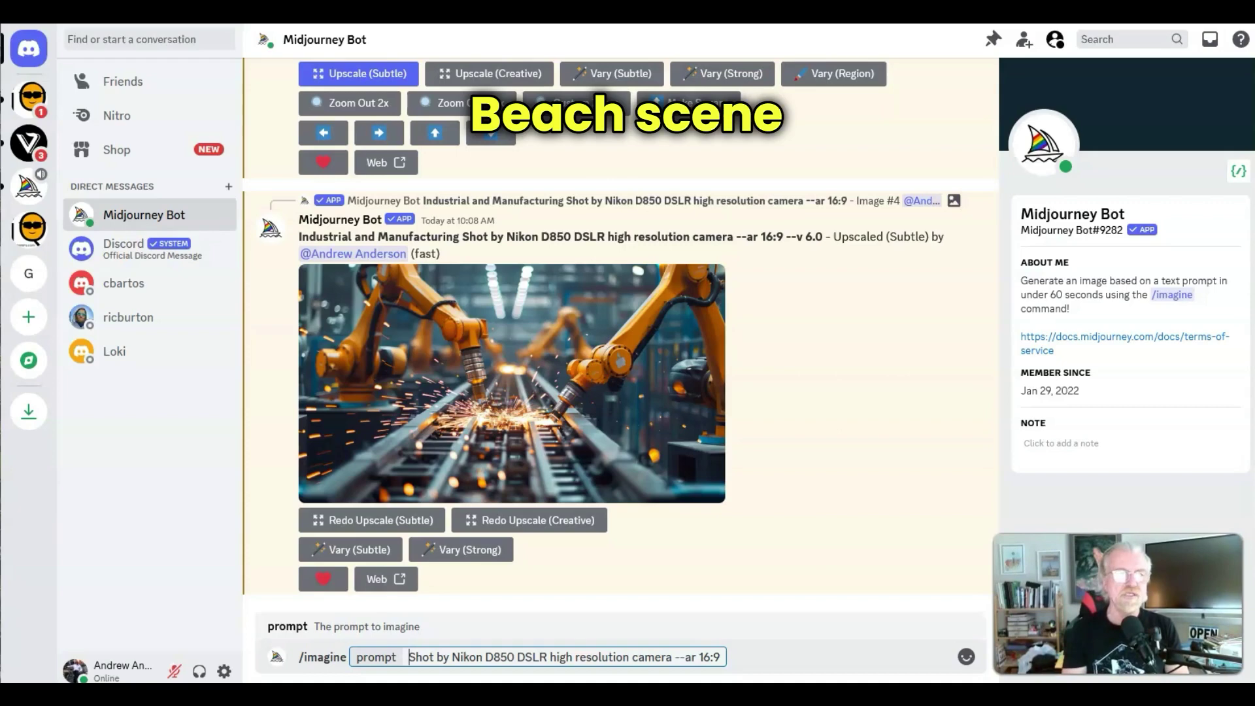
{"action": "type", "text": "Beach sceen"}
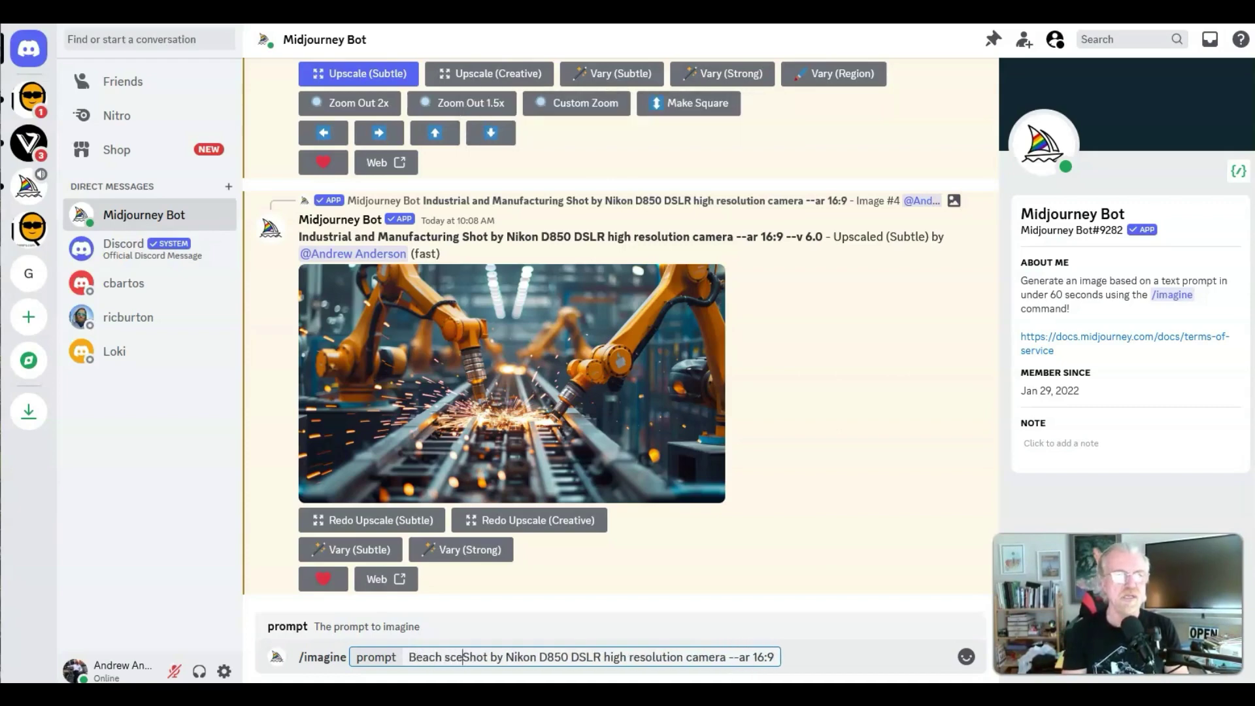
{"action": "key", "text": "BackSpace"}
{"action": "key", "text": "BackSpace"}
{"action": "key", "text": "BackSpace"}
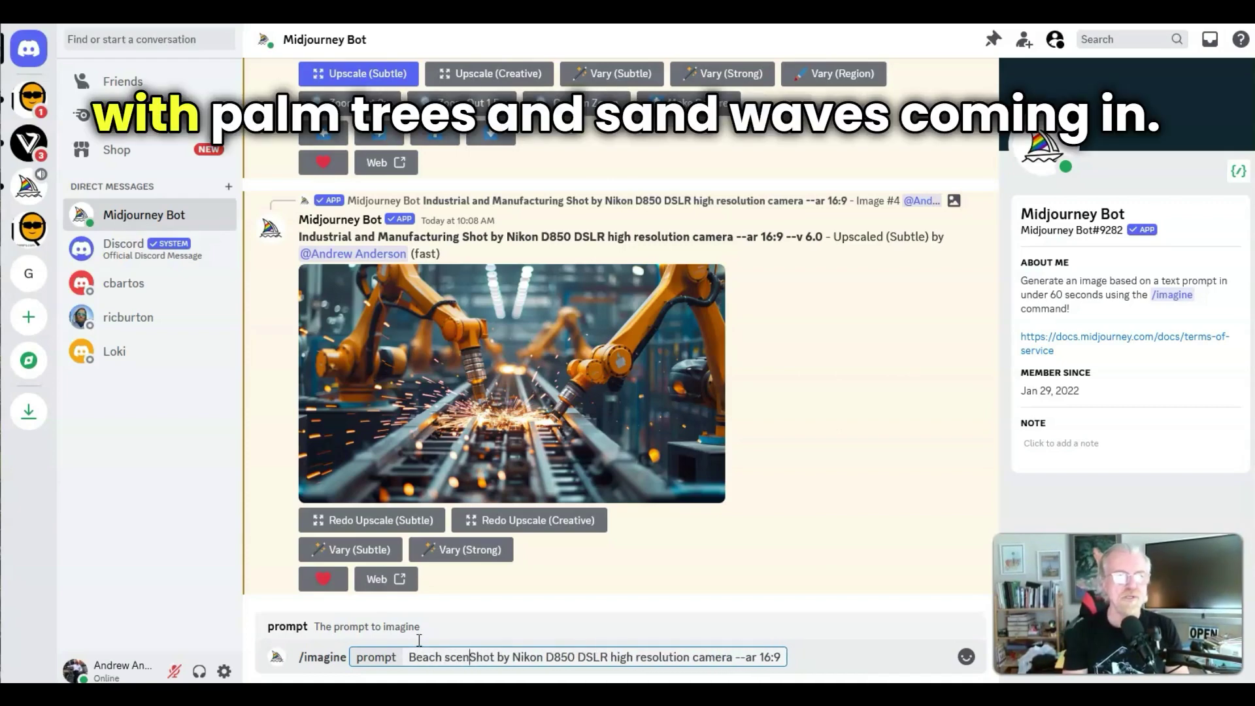
{"action": "type", "text": "ne palm"}
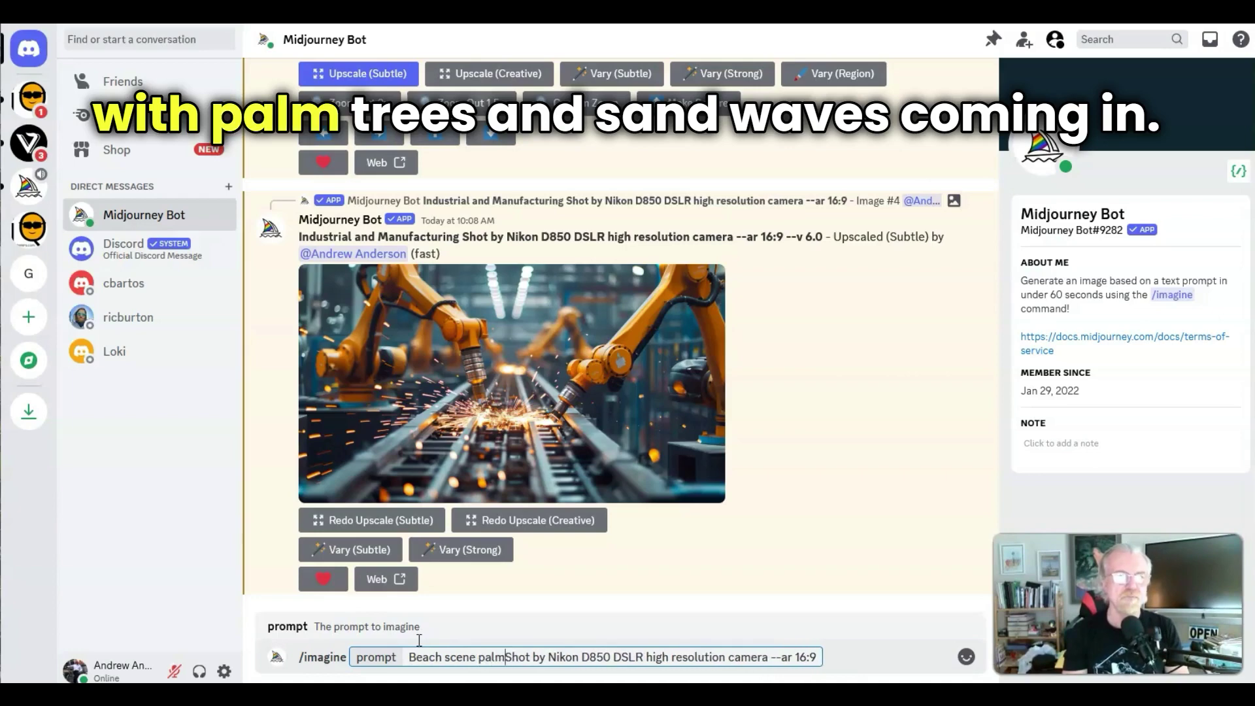
{"action": "type", "text": " trees and san"}
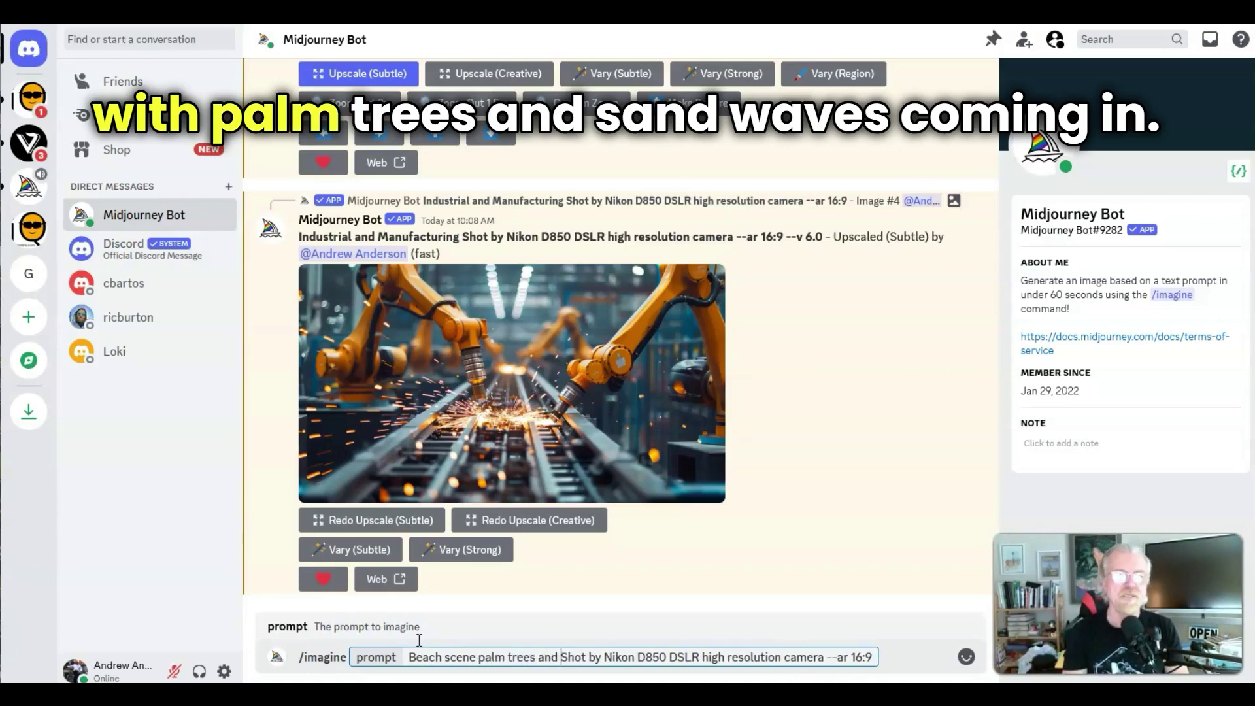
{"action": "type", "text": "d with fa"}
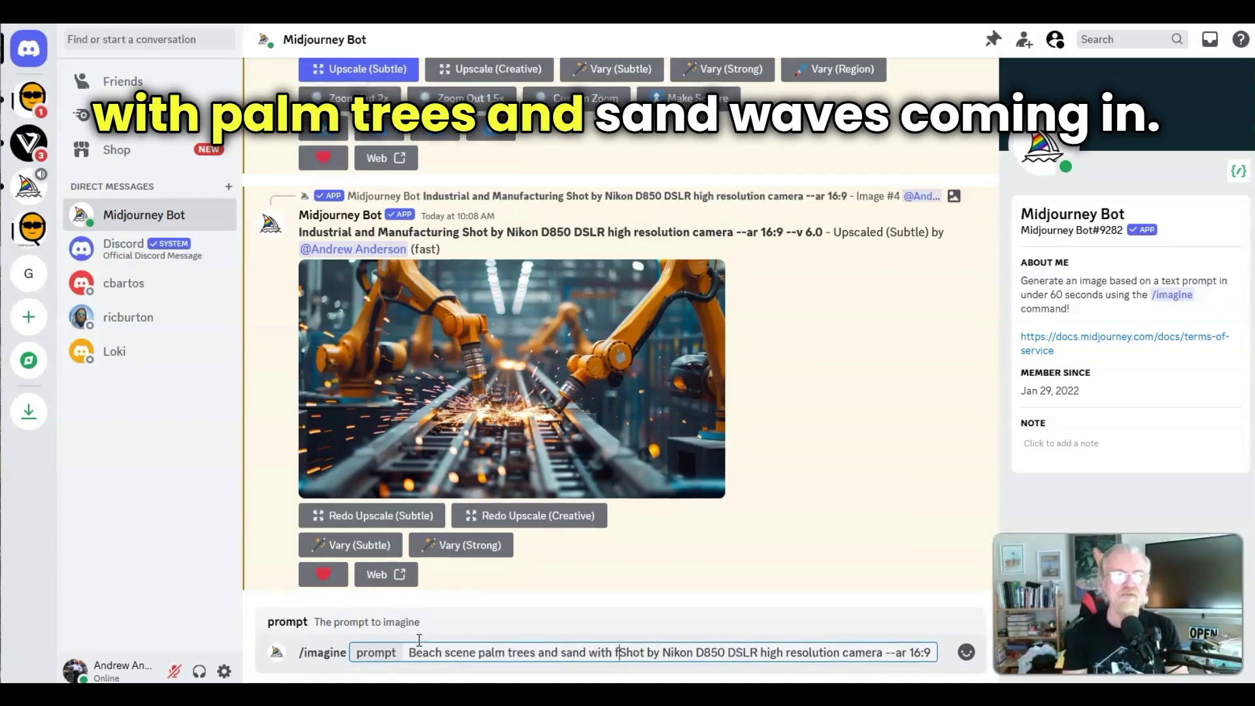
{"action": "key", "text": "BackSpace"}
{"action": "key", "text": "BackSpace"}
{"action": "type", "text": "wav"}
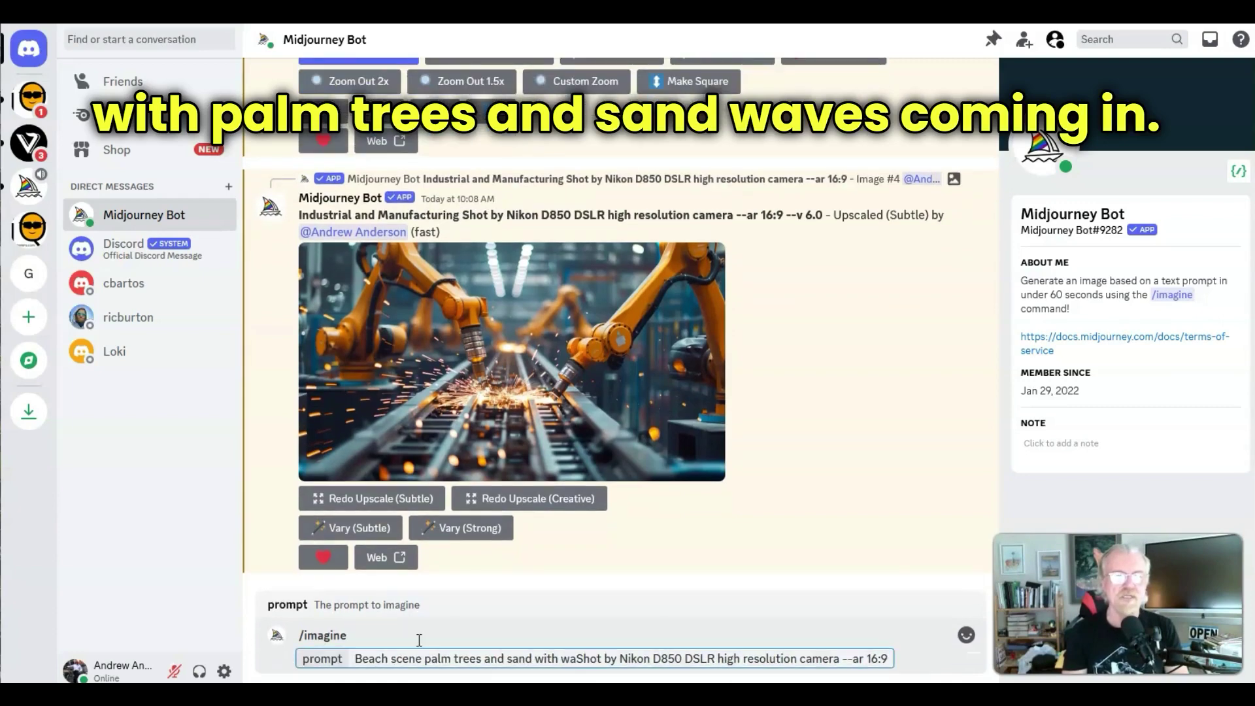
{"action": "type", "text": "es "}
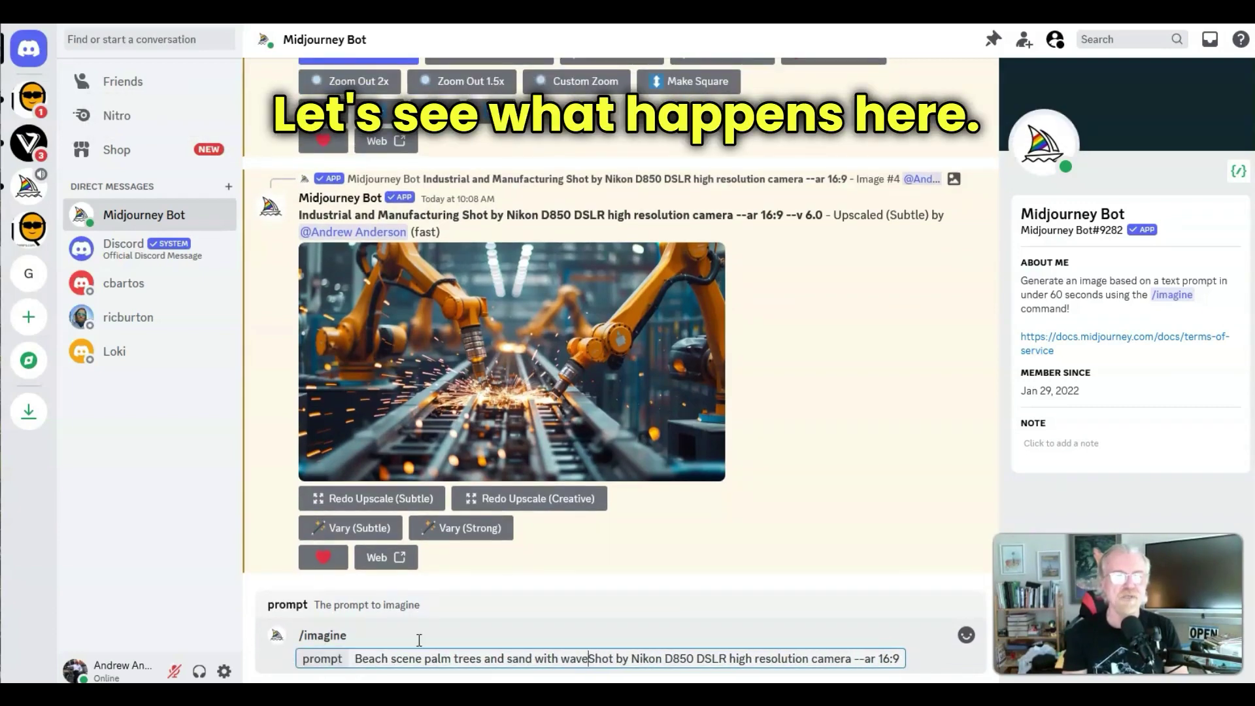
{"action": "type", "text": "coming in."}
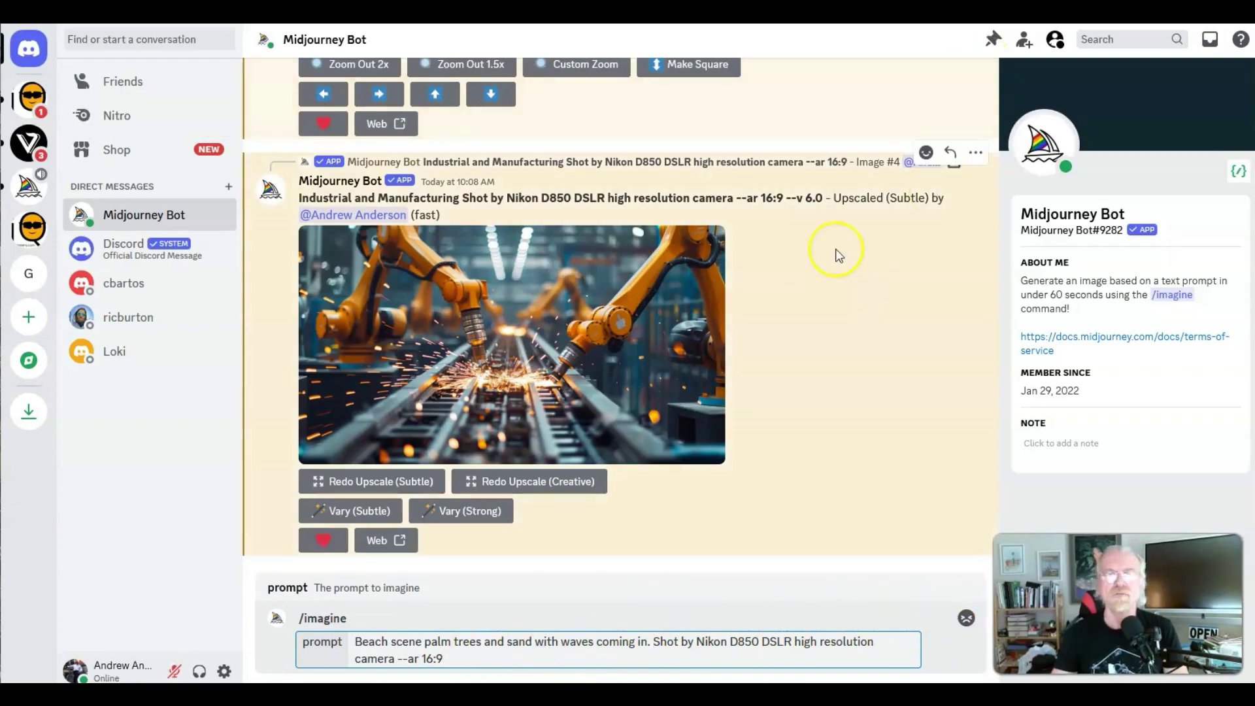
{"action": "key", "text": "Return"}
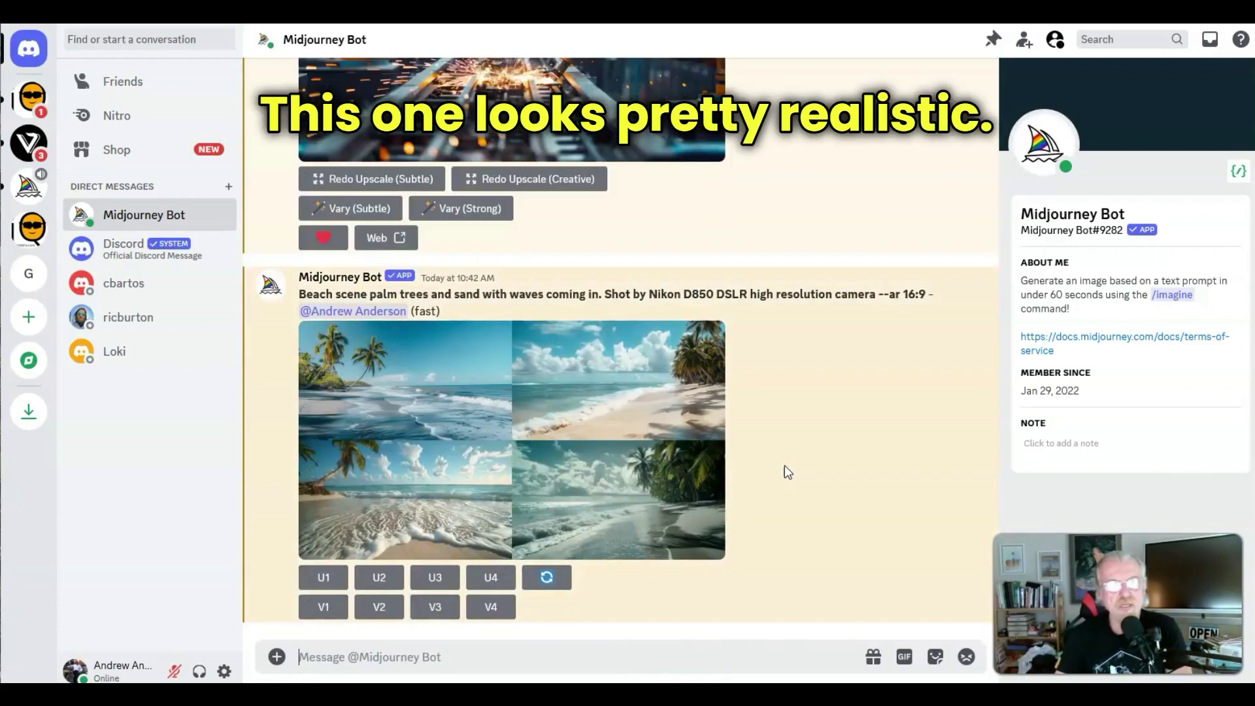
View the generated grid of four beach images enlarged and close it again
{"action": "scroll", "coordinate": [785, 465], "scroll_direction": "up", "scroll_amount": 1}
{"action": "left_click", "coordinate": [461, 468]}
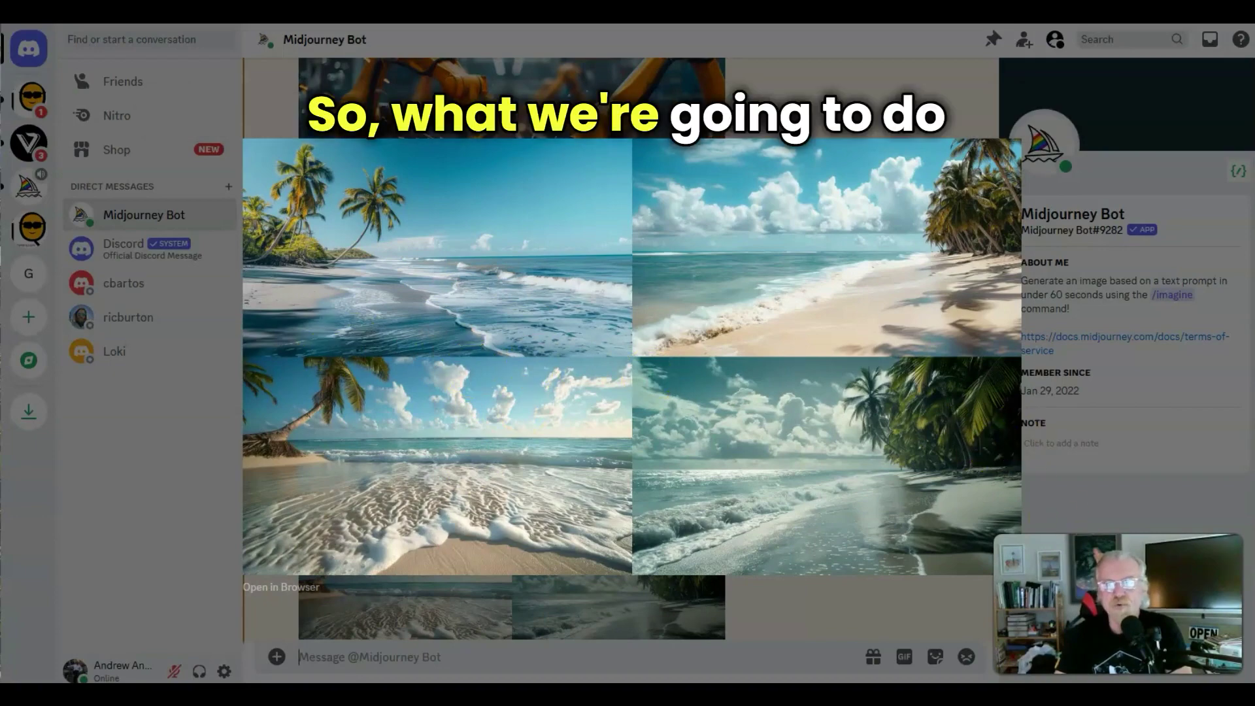
{"action": "left_click", "coordinate": [971, 516]}
{"action": "scroll", "coordinate": [804, 516], "scroll_direction": "down", "scroll_amount": 2}
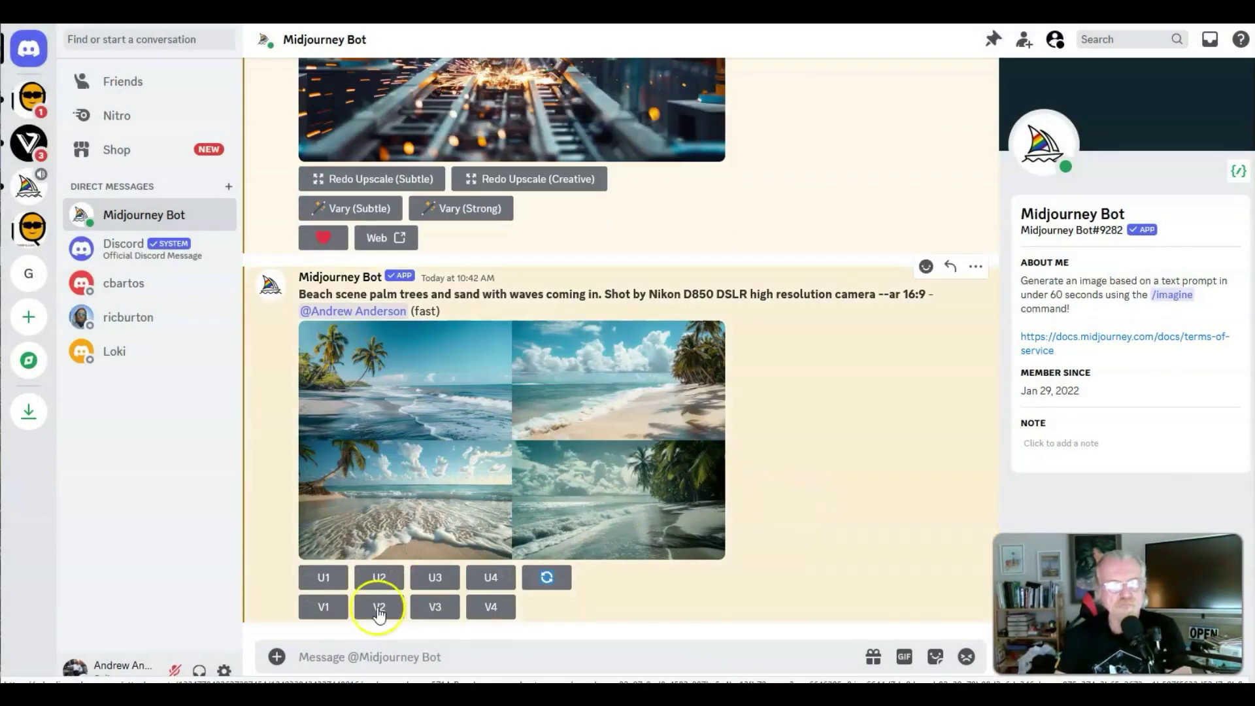
Pick out the first beach image from the grid and upscale it with both Subtle and Creative
{"action": "left_click", "coordinate": [323, 577]}
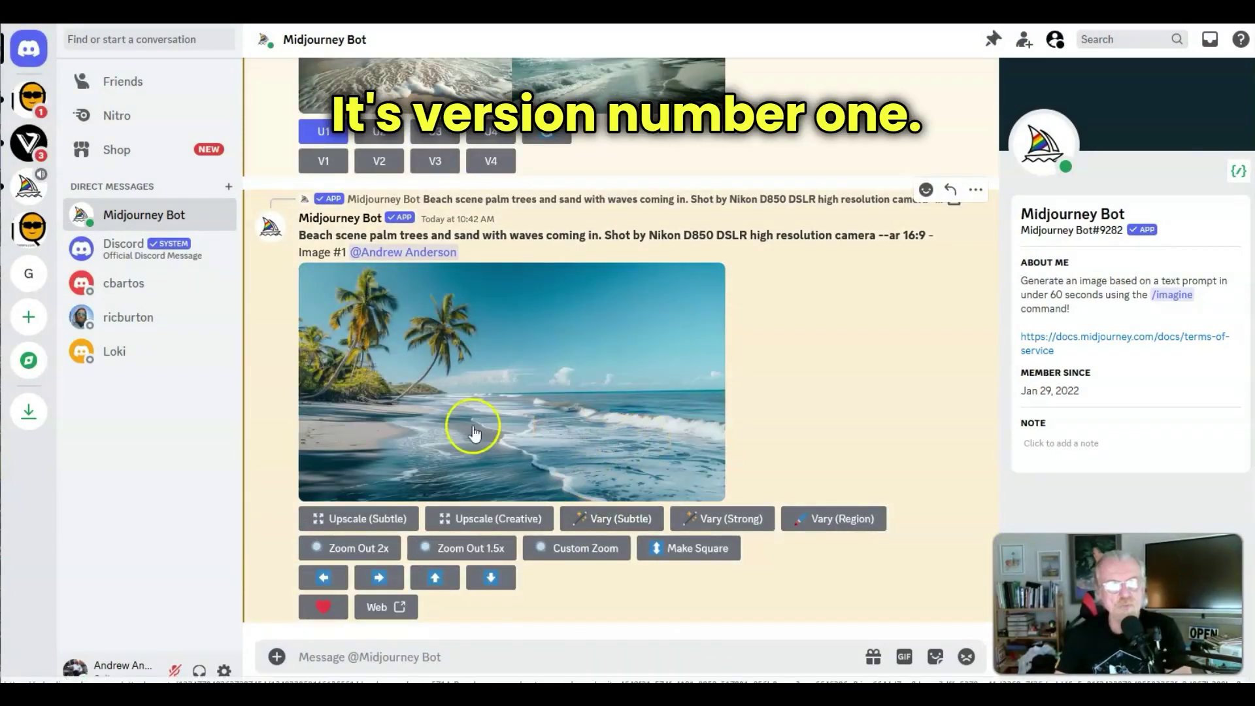
{"action": "left_click", "coordinate": [362, 519]}
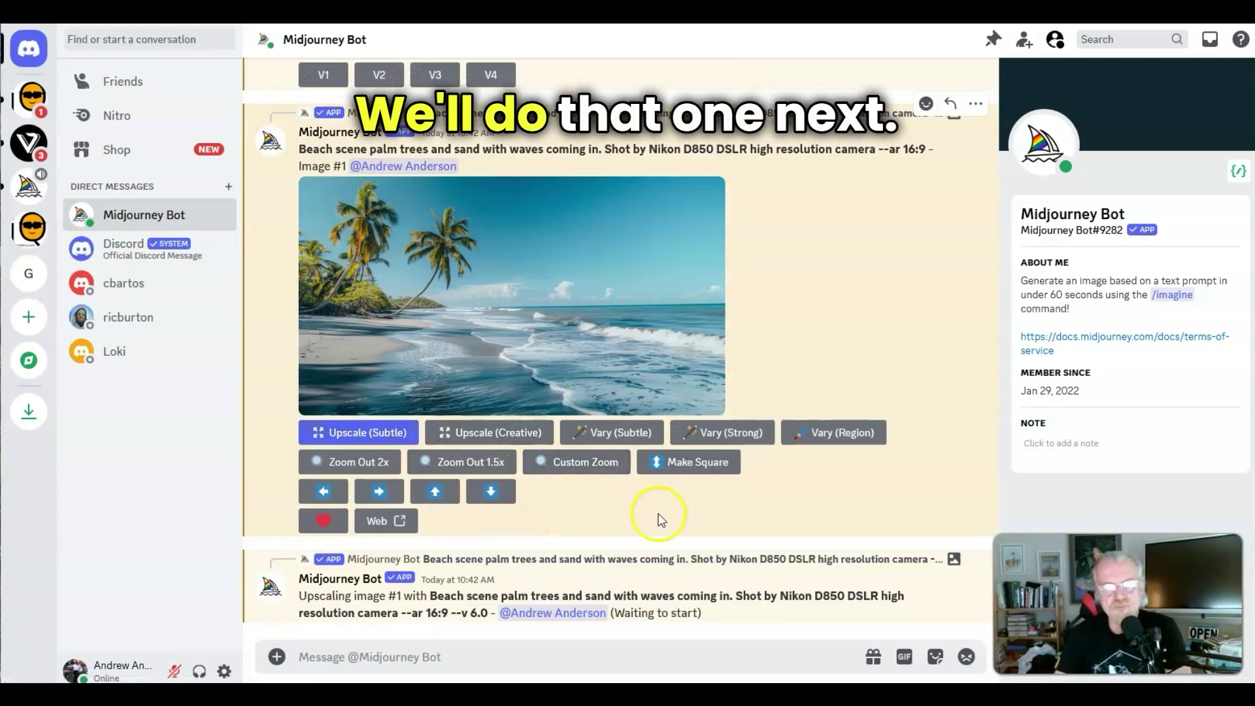
{"action": "left_click", "coordinate": [493, 435]}
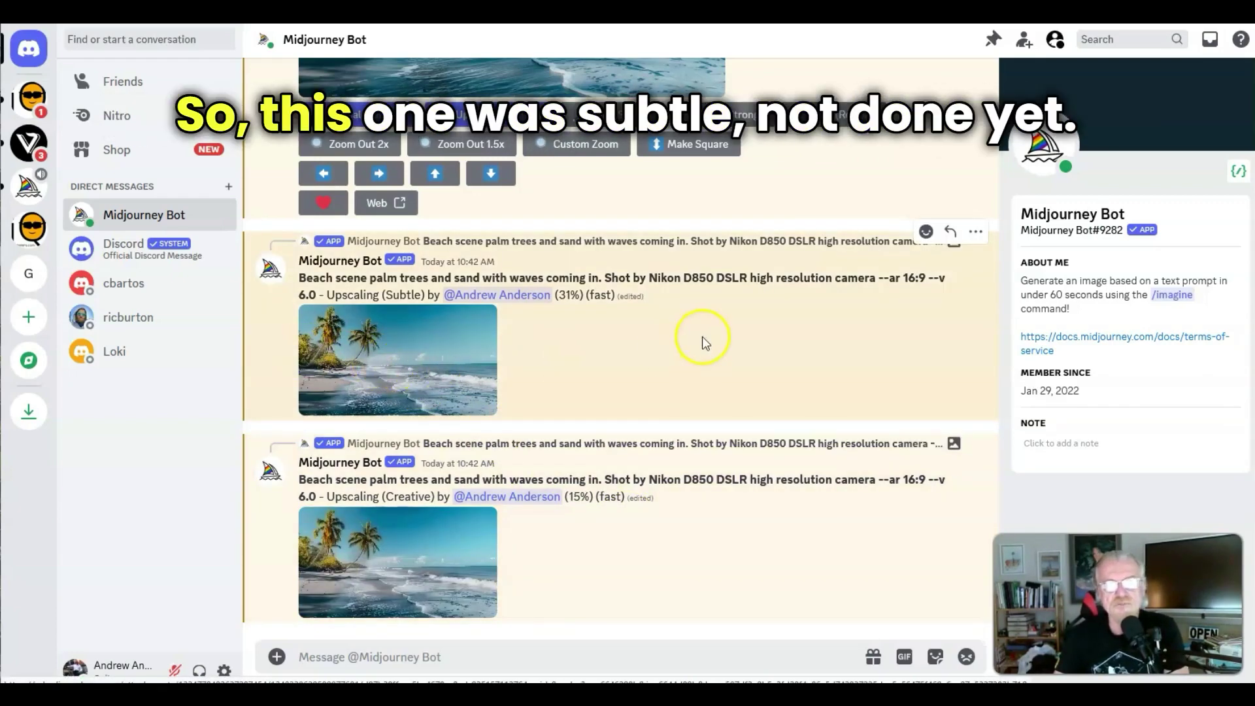
Compare the Subtle and Creative upscales of the beach in the chat and view the Subtle one enlarged
{"action": "left_click", "coordinate": [415, 356]}
{"action": "left_click", "coordinate": [844, 359]}
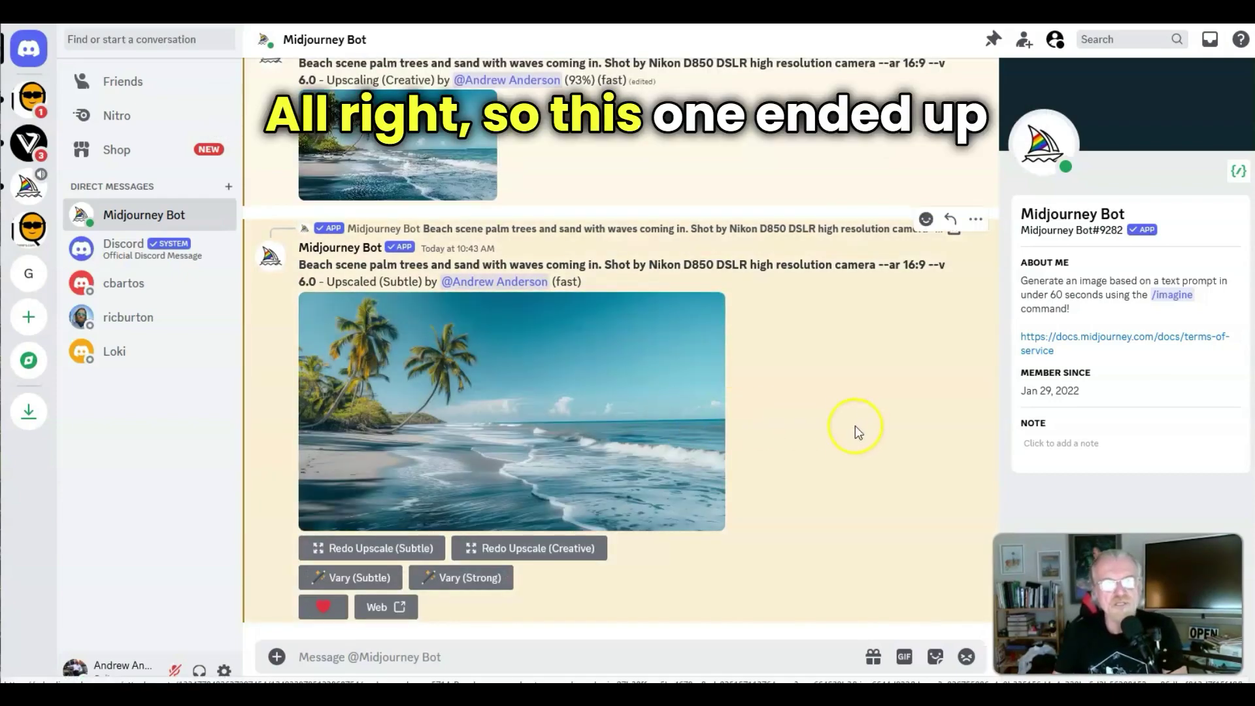
{"action": "scroll", "coordinate": [844, 451], "scroll_direction": "up", "scroll_amount": 2}
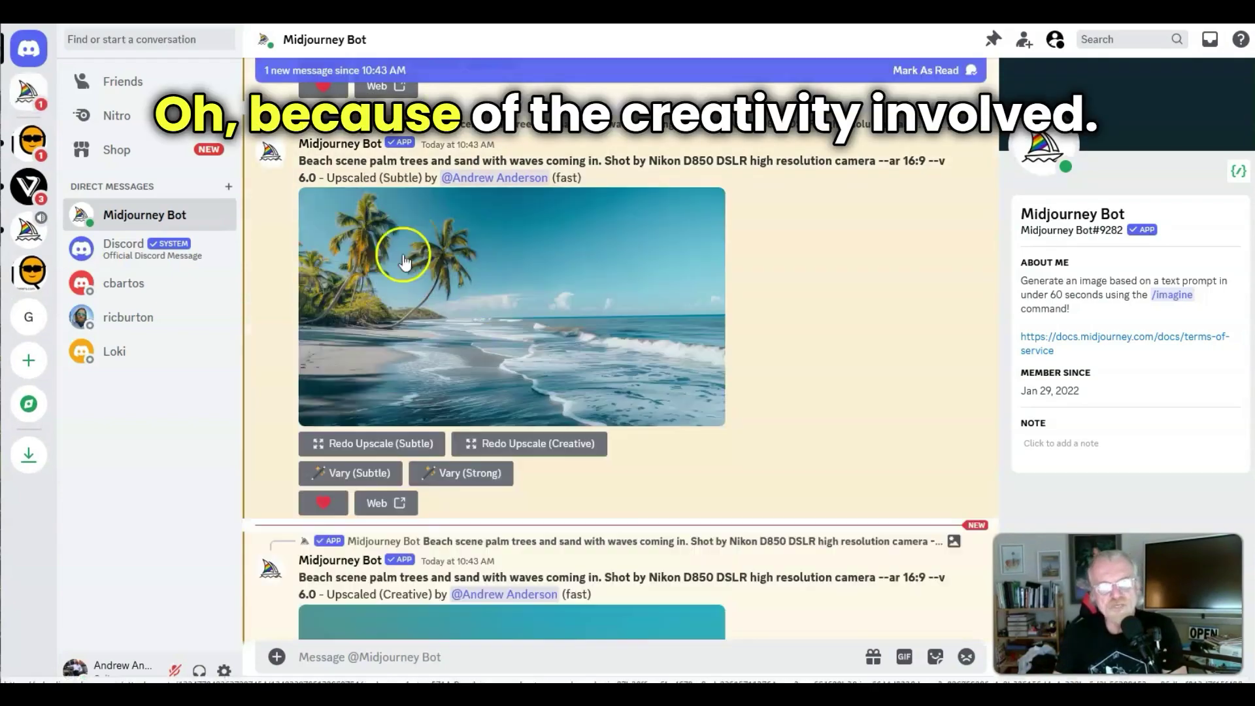
{"action": "scroll", "coordinate": [806, 392], "scroll_direction": "down", "scroll_amount": 5}
{"action": "scroll", "coordinate": [807, 392], "scroll_direction": "up", "scroll_amount": 5}
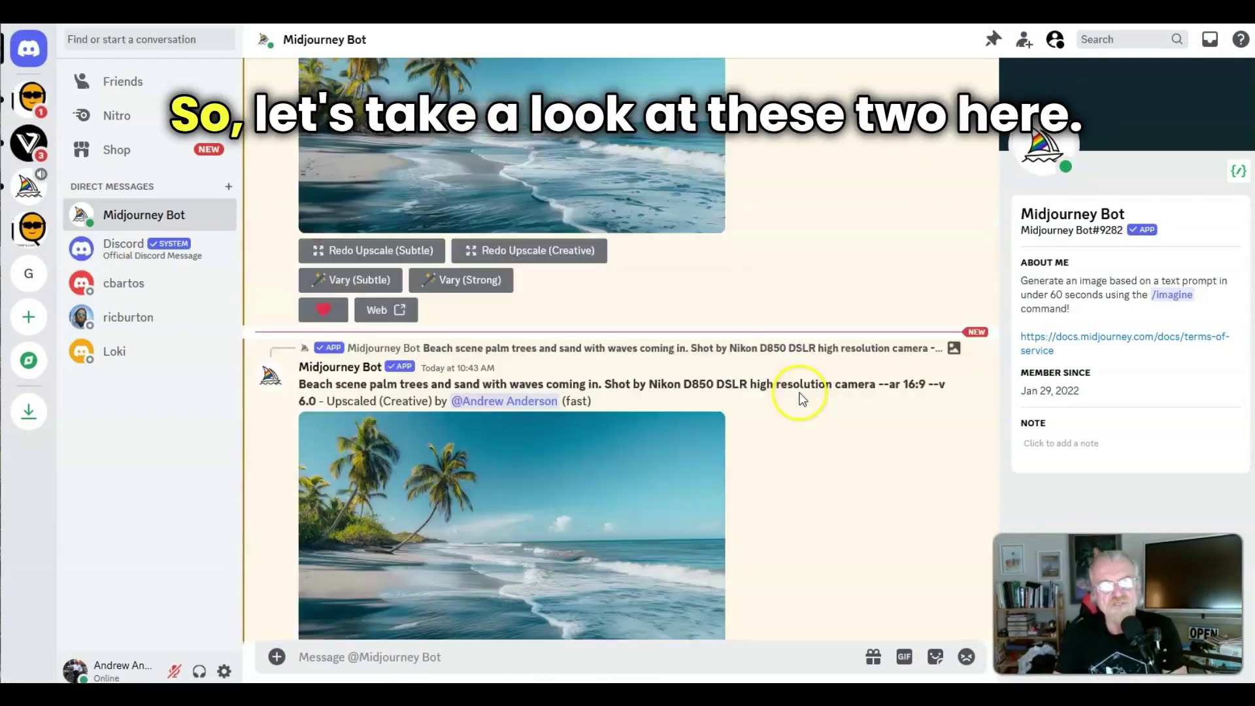
{"action": "left_click", "coordinate": [532, 303]}
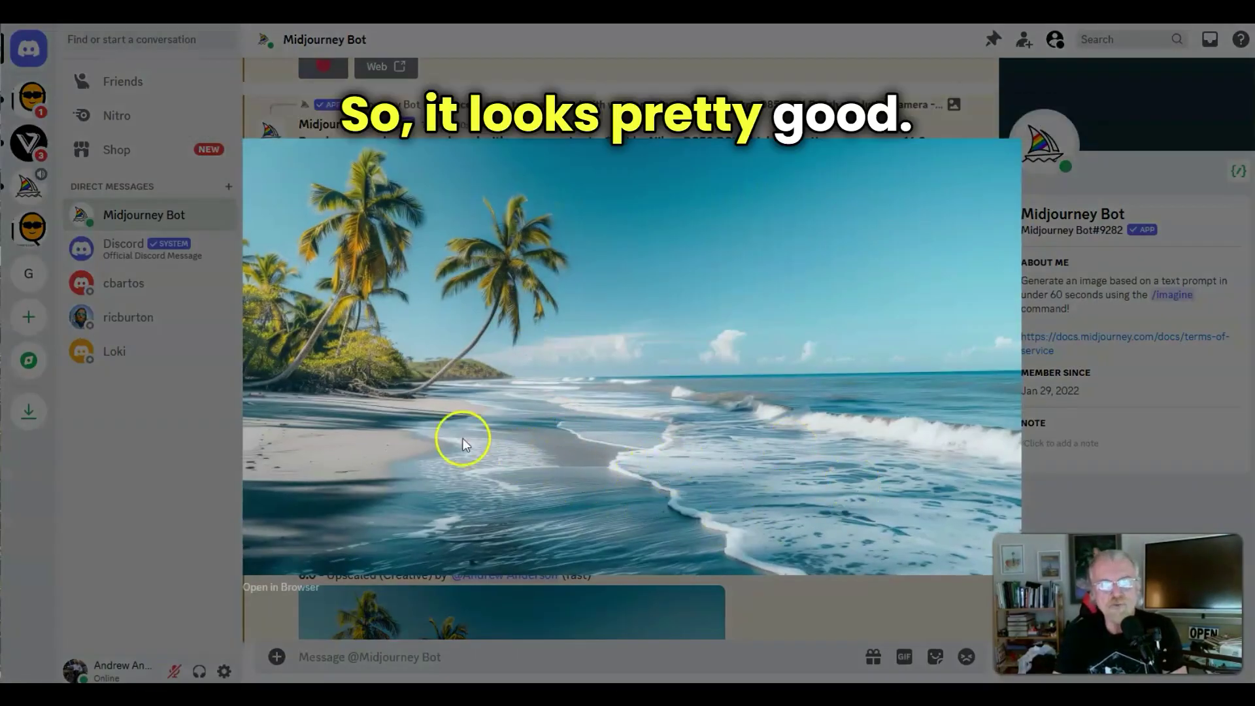
{"action": "left_click", "coordinate": [888, 599]}
{"action": "scroll", "coordinate": [633, 611], "scroll_direction": "down", "scroll_amount": 3}
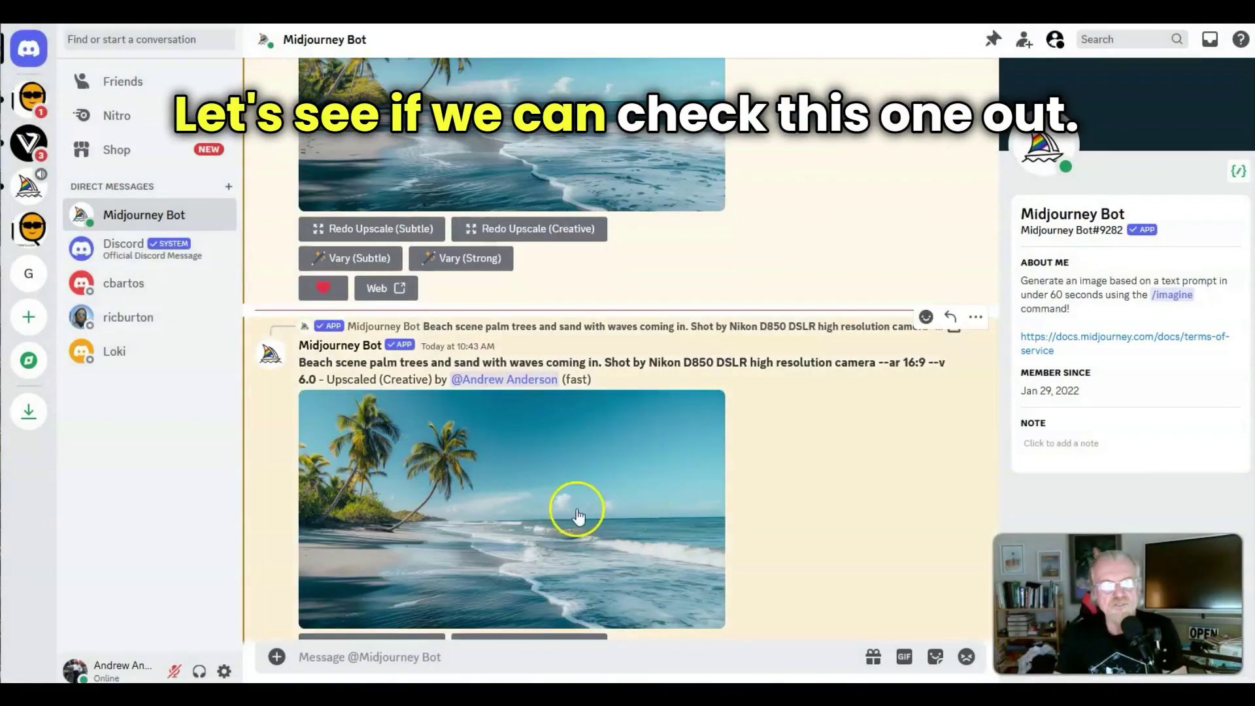
Open the Creative upscale of the beach enlarged and save it as a WebP image in the "1 - iQAiPro" folder
{"action": "left_click", "coordinate": [549, 503]}
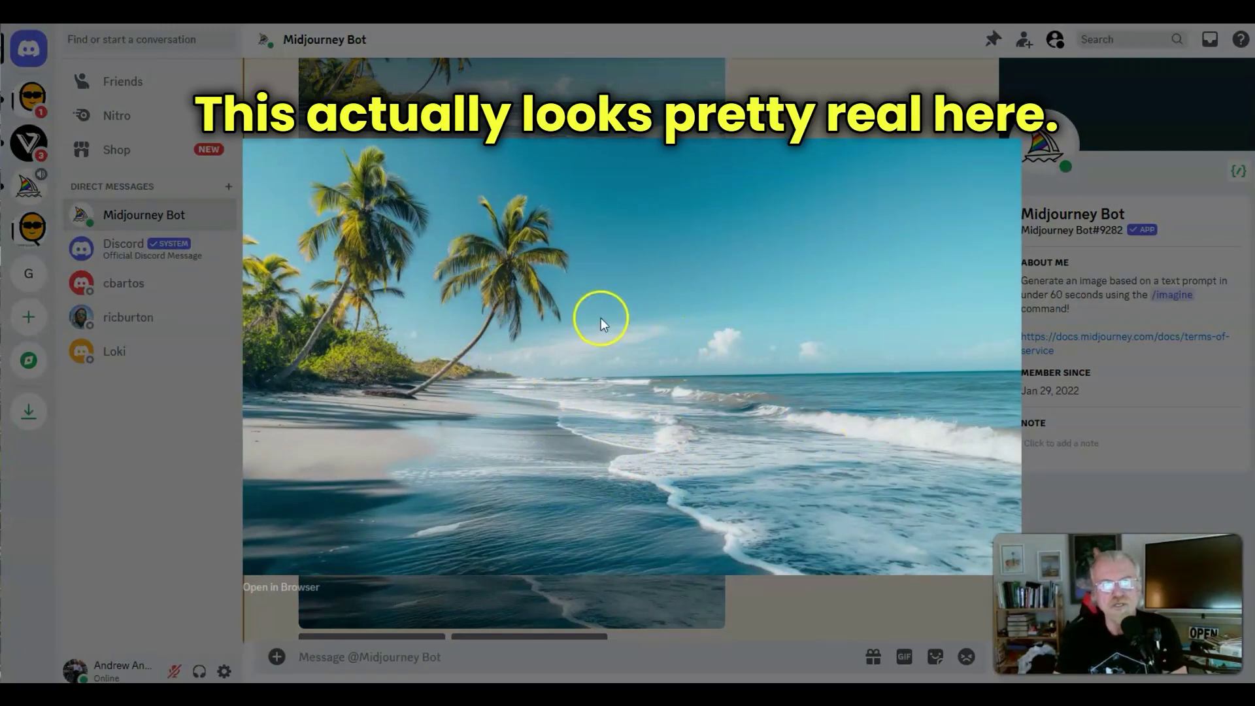
{"action": "right_click", "coordinate": [622, 306]}
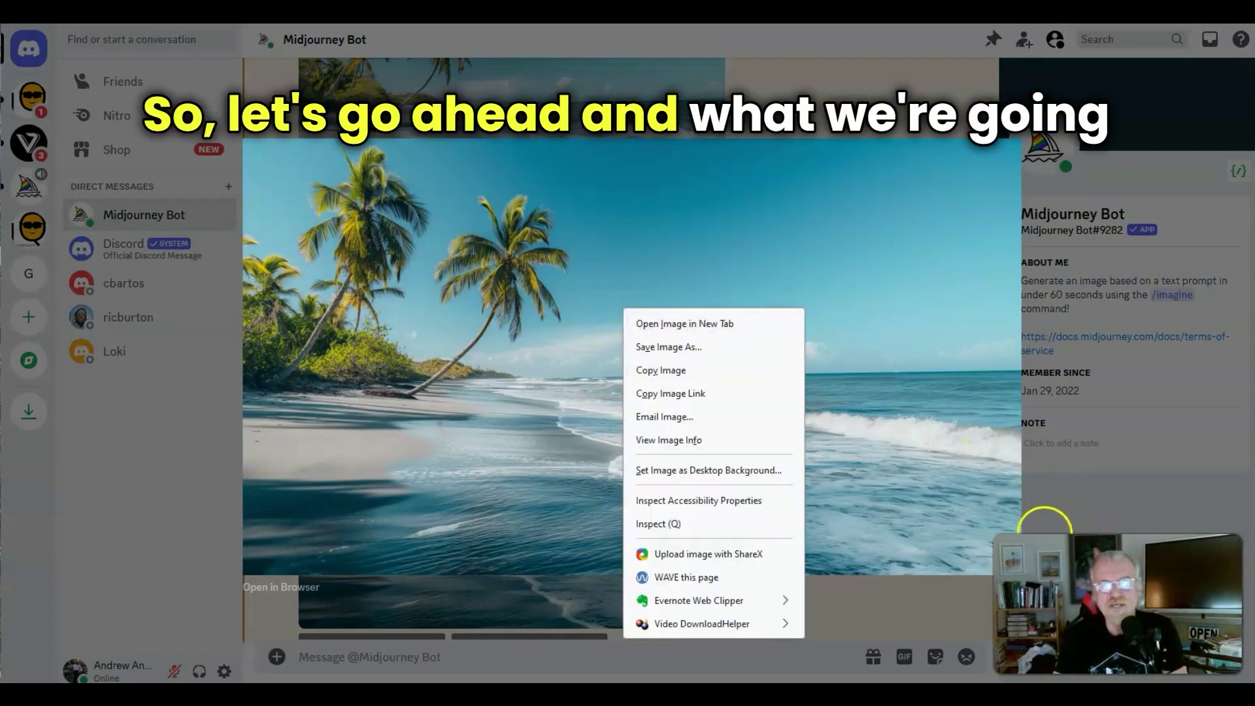
{"action": "left_click", "coordinate": [684, 347]}
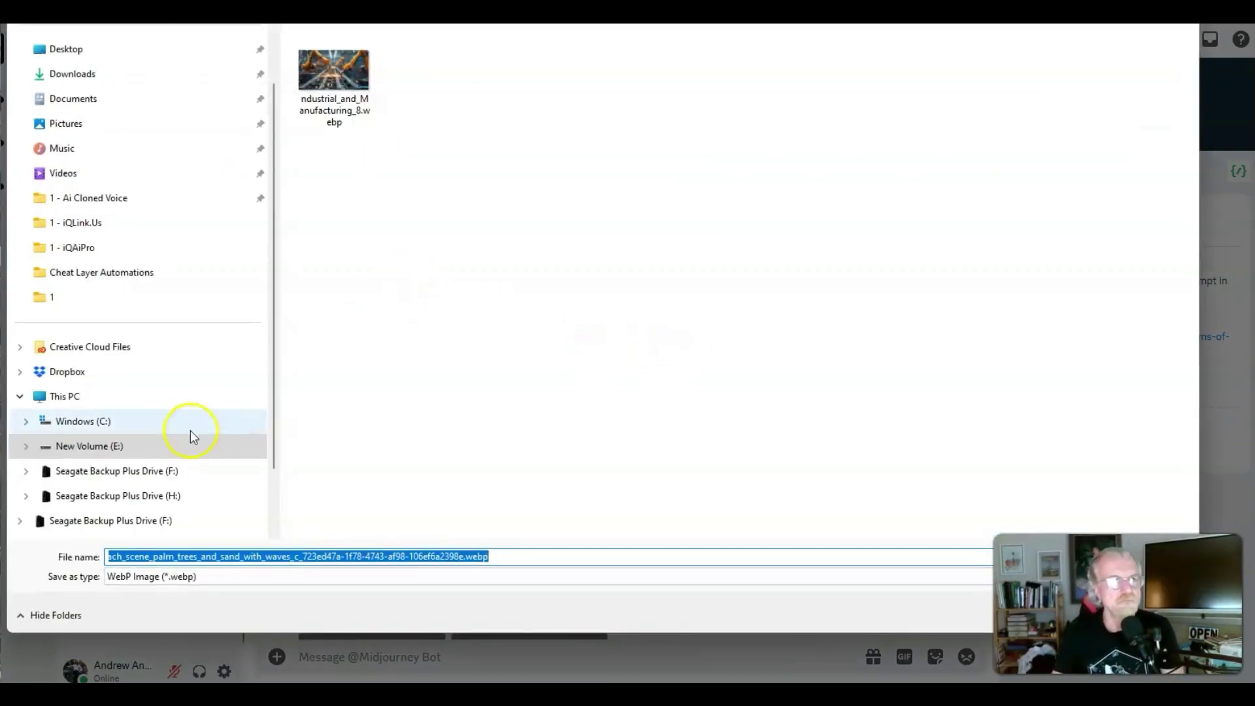
{"action": "left_click", "coordinate": [179, 445]}
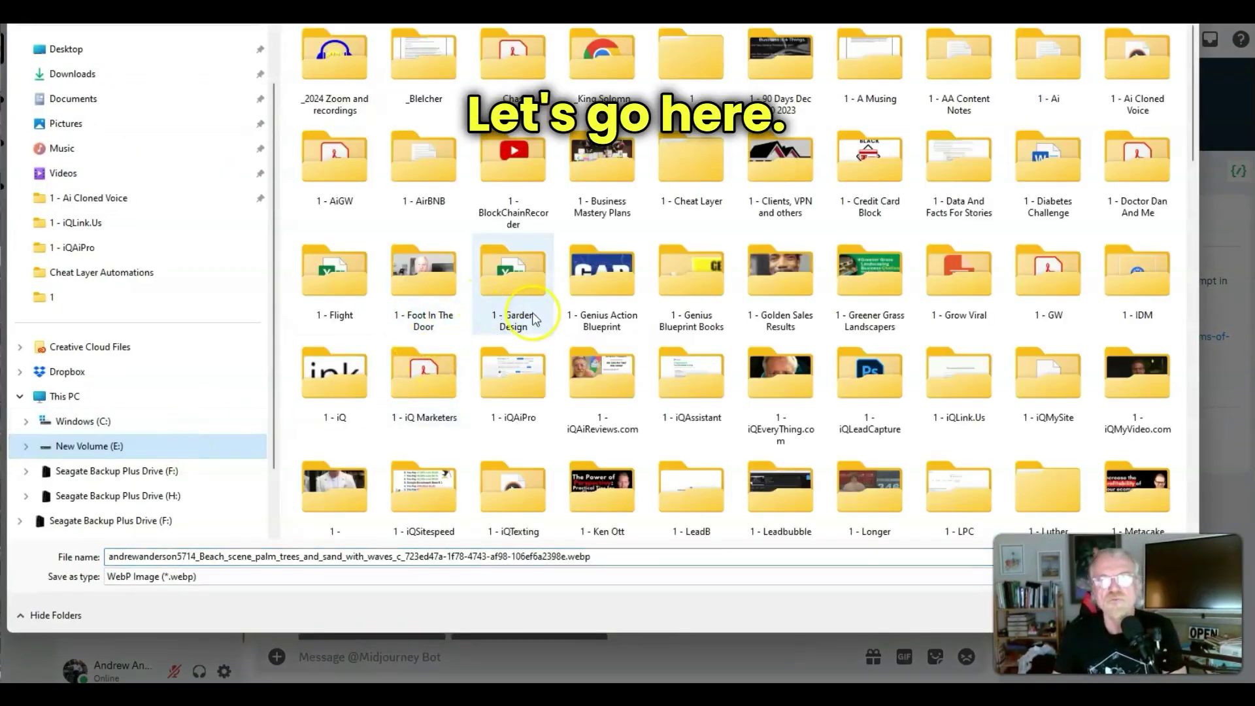
{"action": "left_click", "coordinate": [108, 251]}
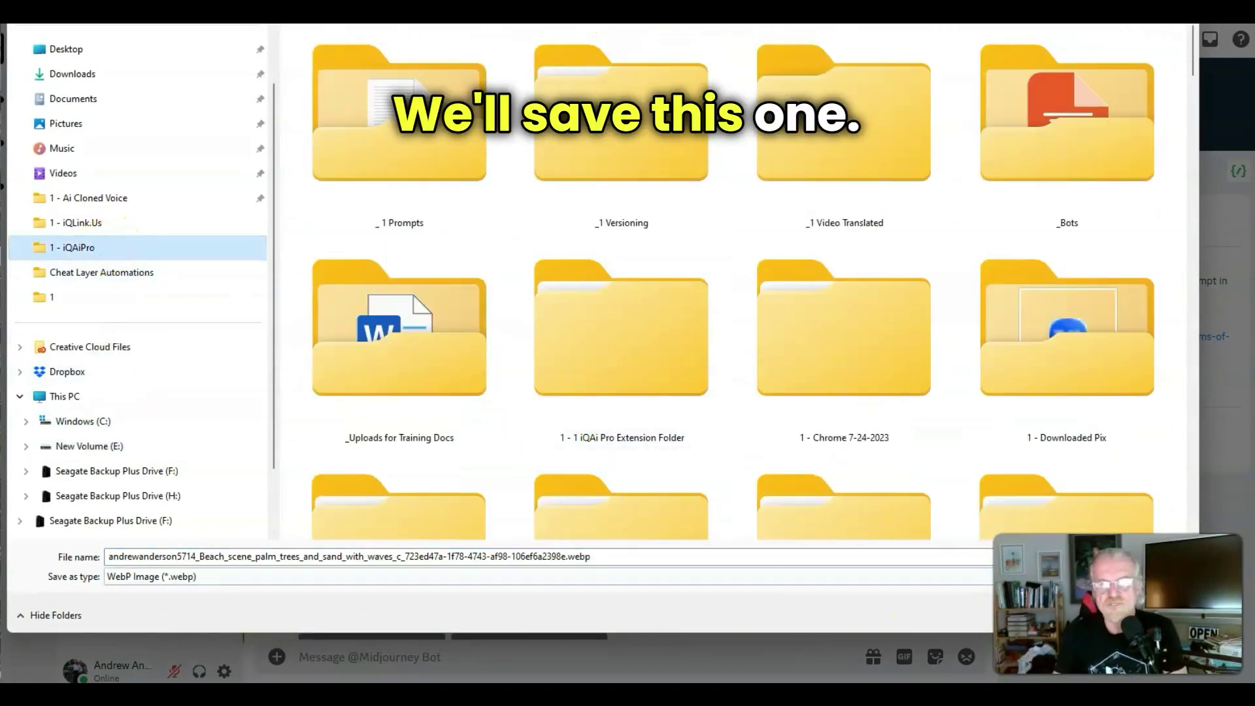
{"action": "left_click", "coordinate": [1076, 614]}
{"action": "left_click", "coordinate": [1076, 614]}
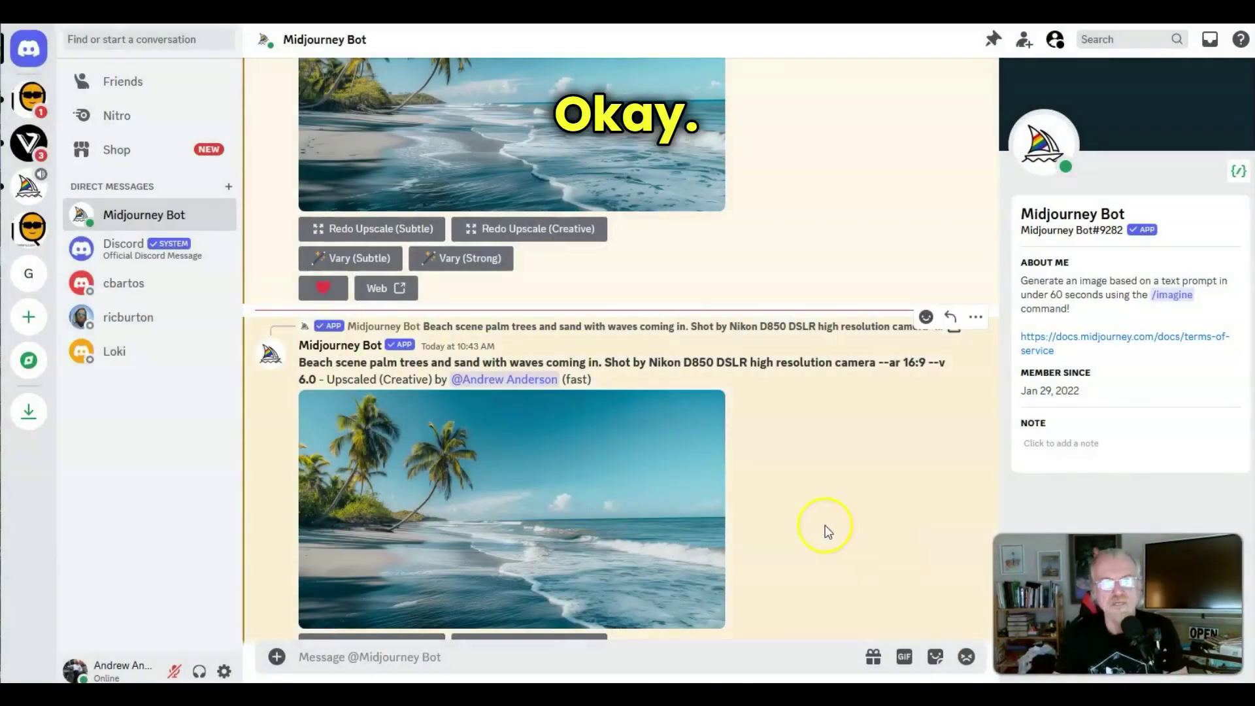
Open the Subtle upscale of the beach enlarged and save it as a WebP image in the same folder
{"action": "scroll", "coordinate": [749, 483], "scroll_direction": "up", "scroll_amount": 2}
{"action": "left_click", "coordinate": [539, 238]}
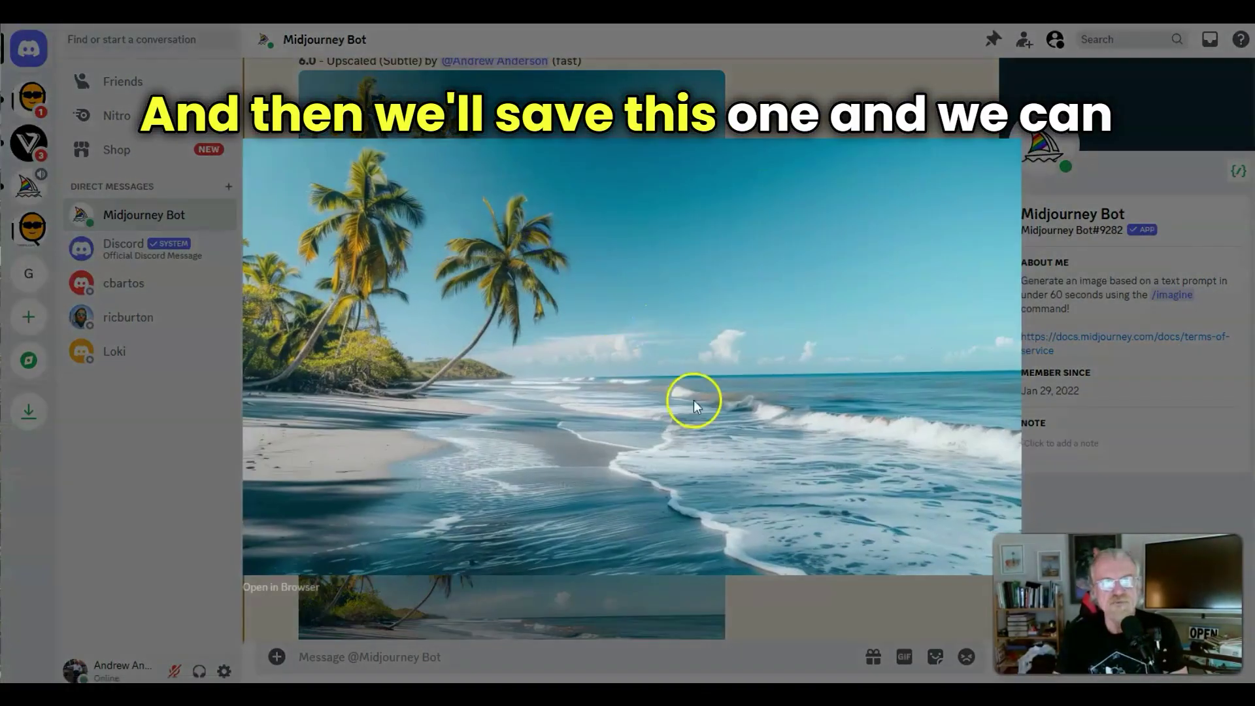
{"action": "right_click", "coordinate": [657, 340]}
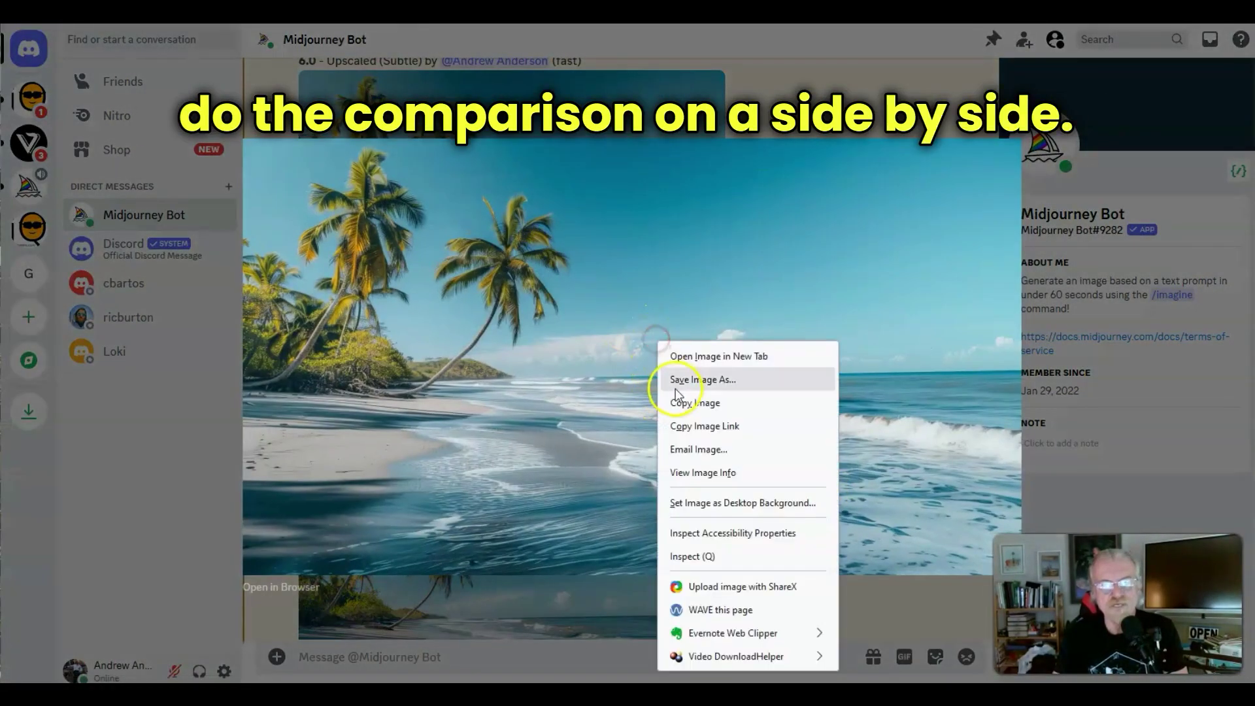
{"action": "left_click", "coordinate": [703, 380]}
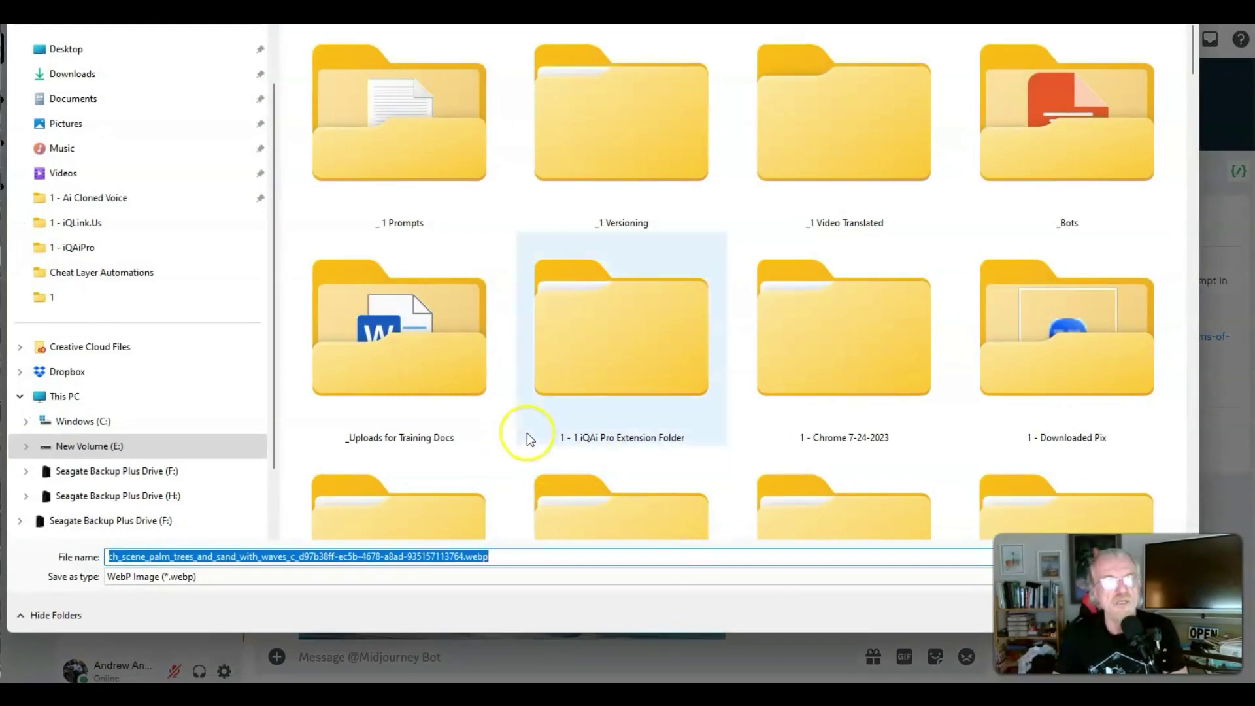
{"action": "key", "text": "Return"}
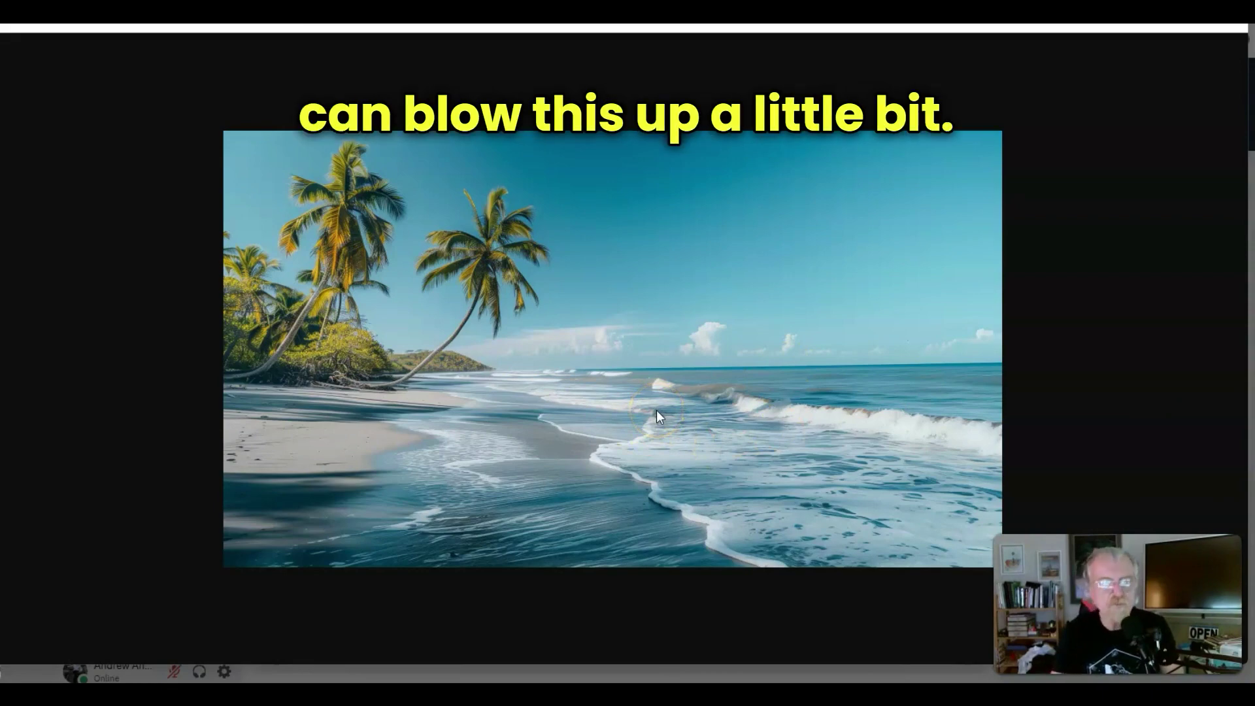
Inspect the saved Subtle beach image magnified in the image viewer, then return to Discord
{"action": "left_click", "coordinate": [680, 415]}
{"action": "left_click", "coordinate": [925, 426]}
{"action": "left_click", "coordinate": [697, 366]}
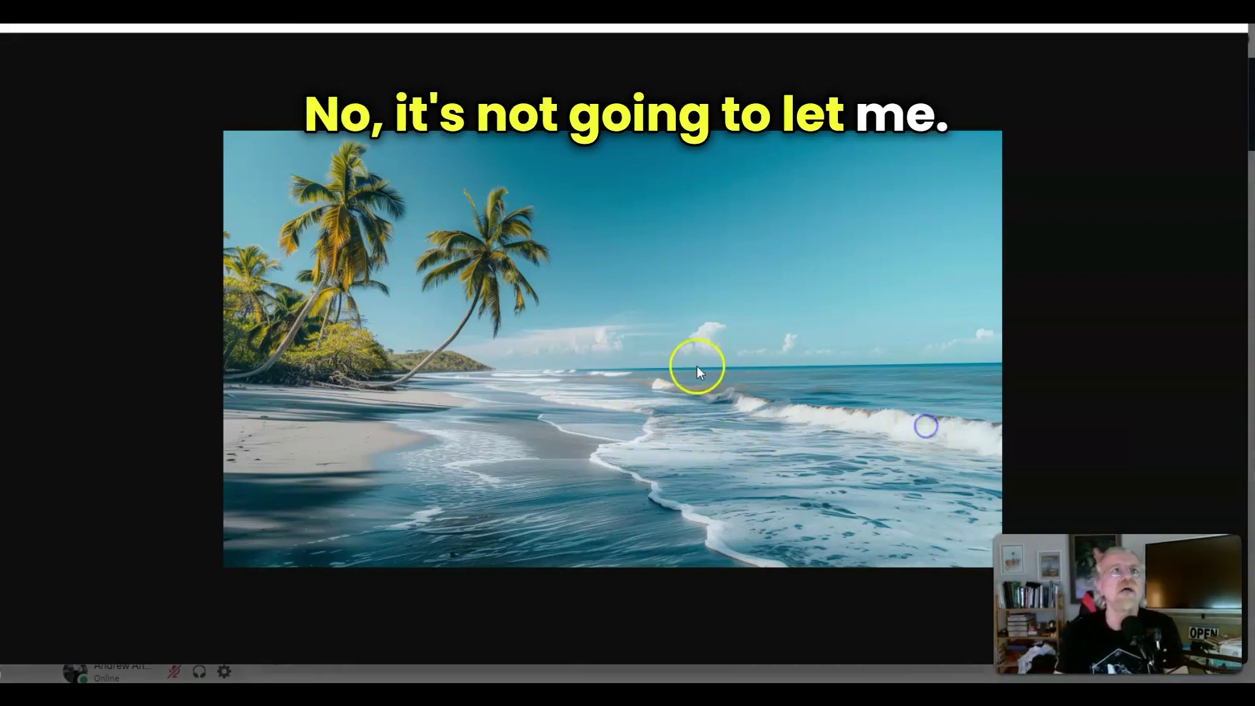
{"action": "left_click", "coordinate": [876, 172]}
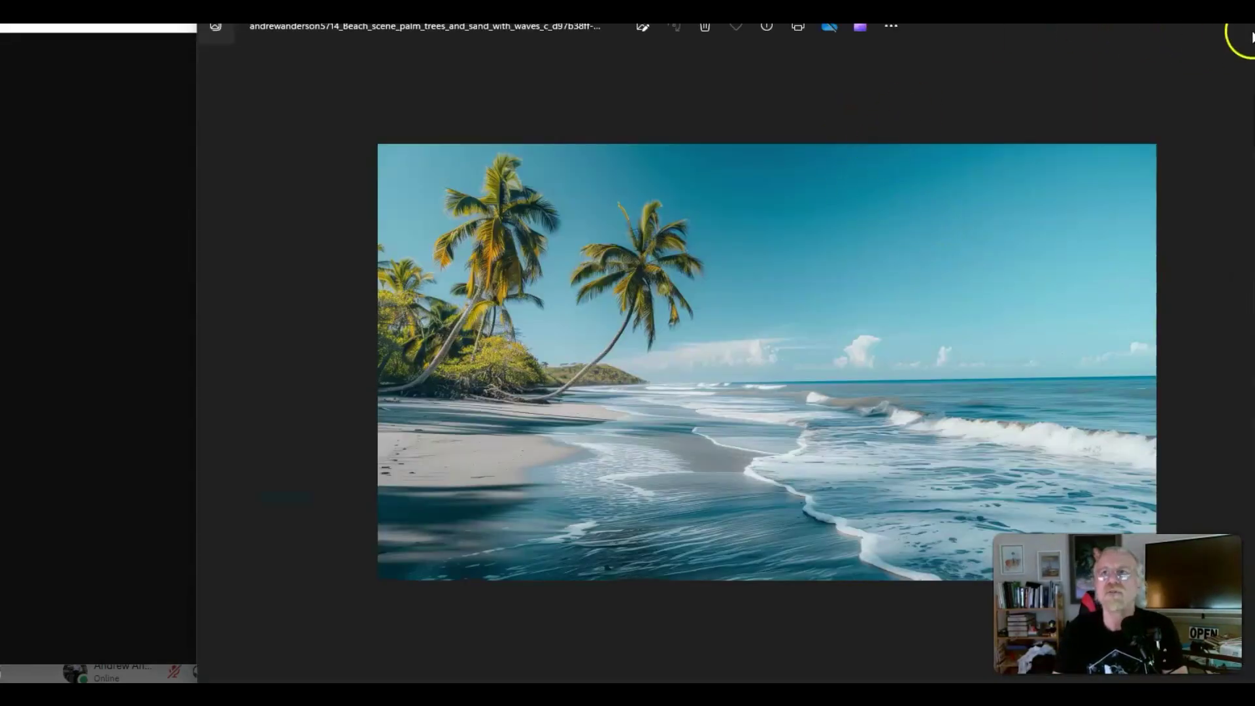
{"action": "left_click_drag", "start_coordinate": [1131, 26], "coordinate": [1028, 42]}
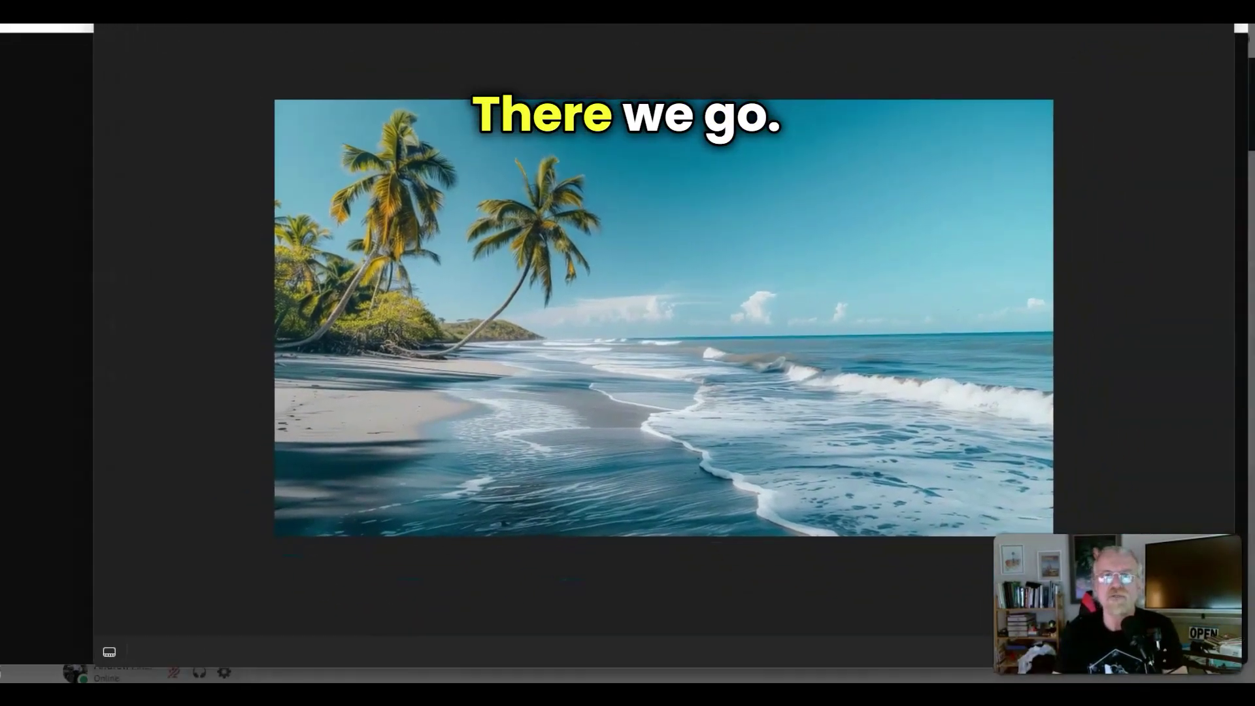
{"action": "scroll", "coordinate": [664, 319], "scroll_direction": "up", "scroll_amount": 5}
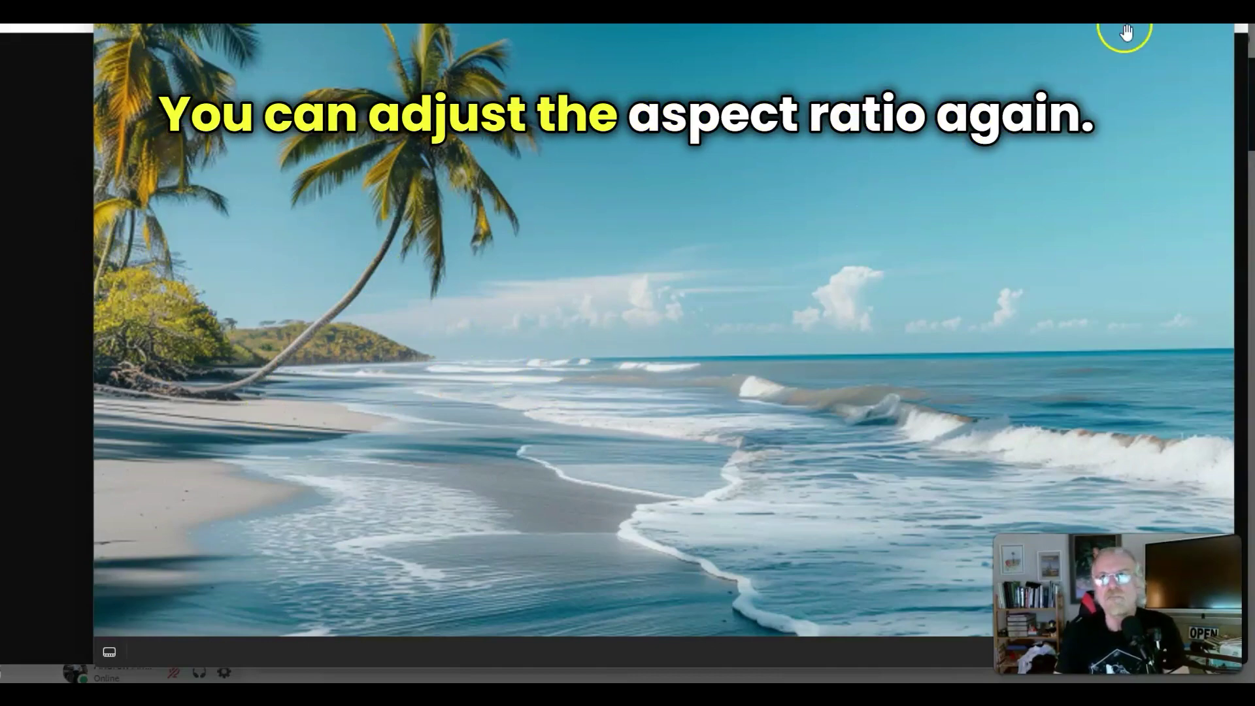
{"action": "left_click", "coordinate": [1218, 13]}
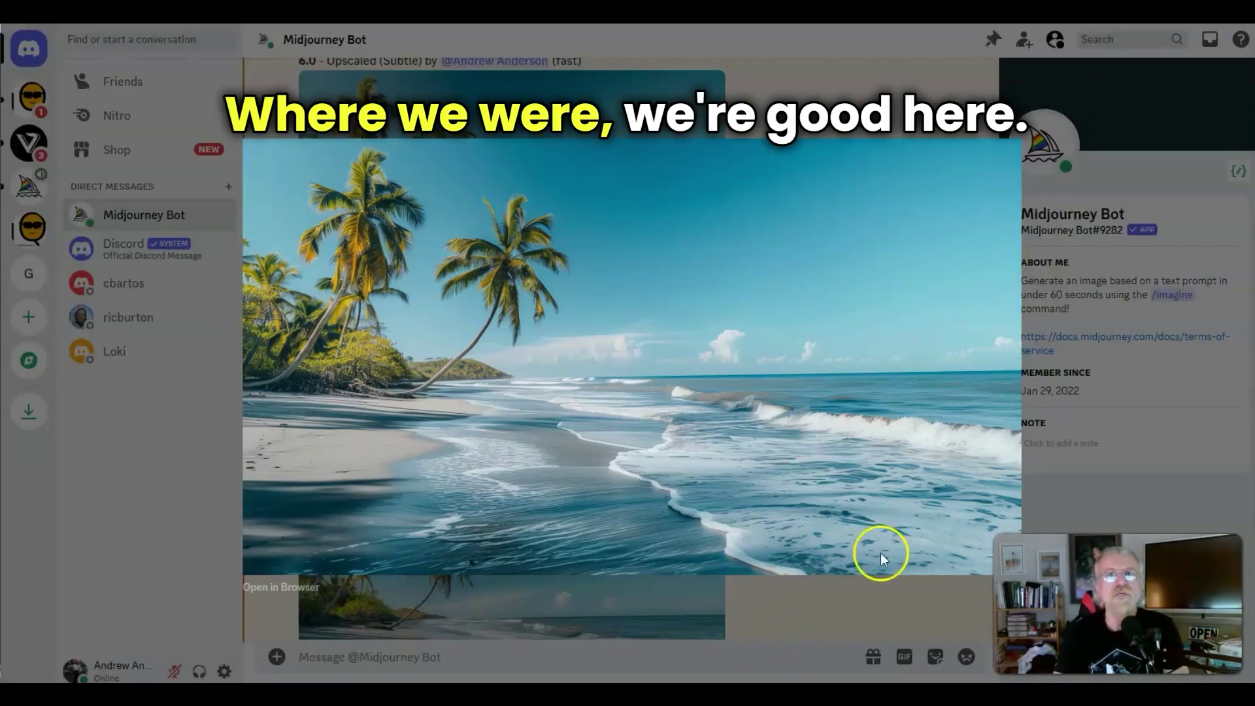
Close the enlarged image and copy the beach prompt through "--ar 16:9" from the Creative upscale message
{"action": "left_click", "coordinate": [790, 618]}
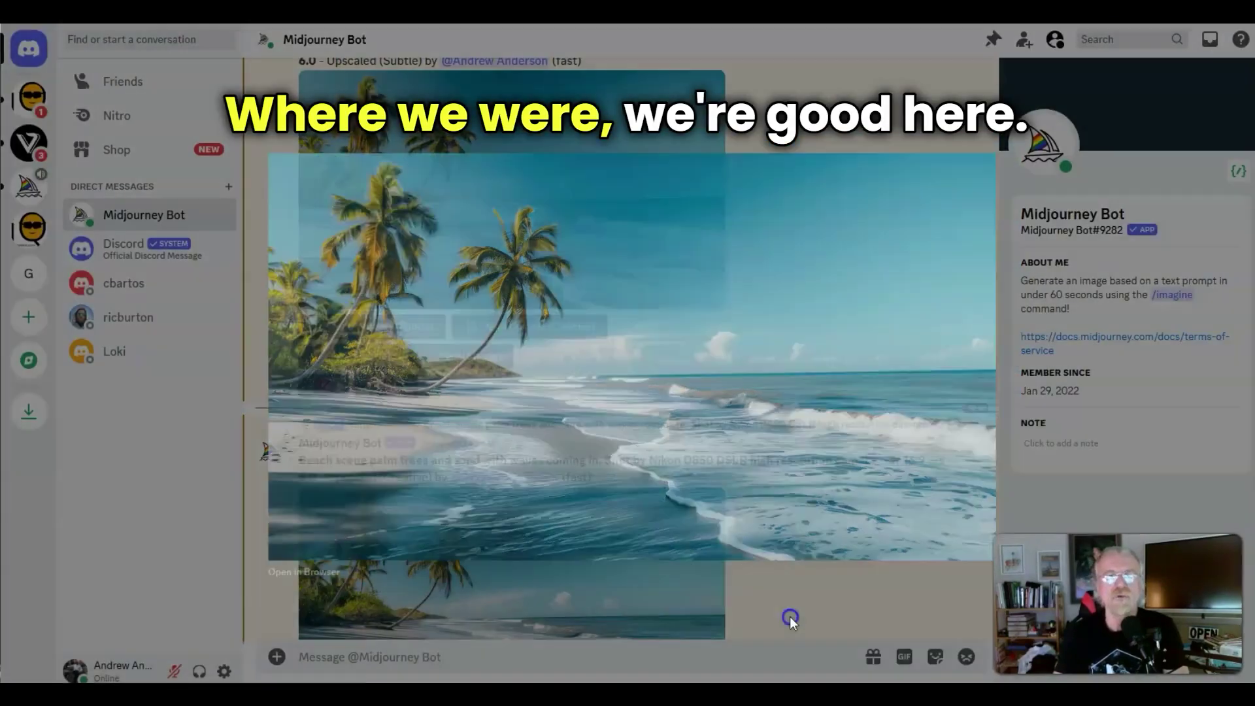
{"action": "scroll", "coordinate": [782, 546], "scroll_direction": "down", "scroll_amount": 3}
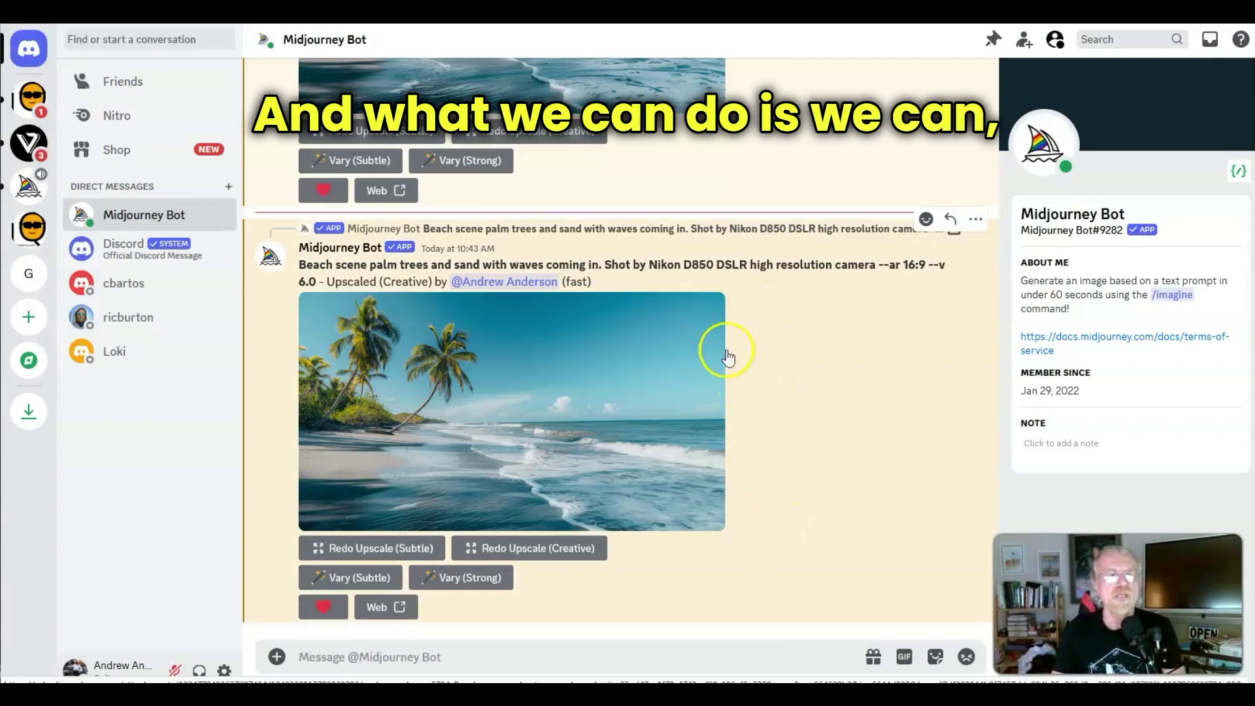
{"action": "left_click", "coordinate": [924, 265]}
{"action": "left_click_drag", "start_coordinate": [744, 268], "coordinate": [301, 265]}
{"action": "right_click", "coordinate": [303, 266]}
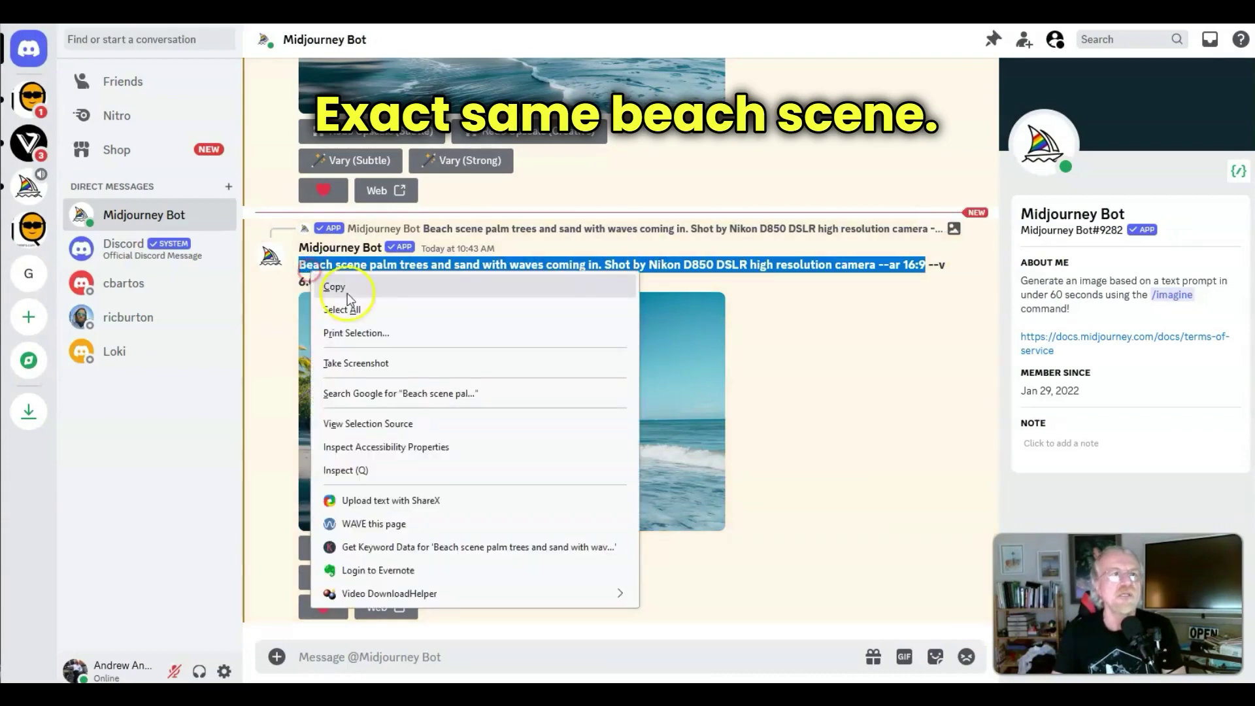
{"action": "left_click", "coordinate": [342, 290]}
Run /imagine with the copied beach scene prompt, changing its aspect ratio parameter to --ar 3:2
{"action": "left_click", "coordinate": [400, 658]}
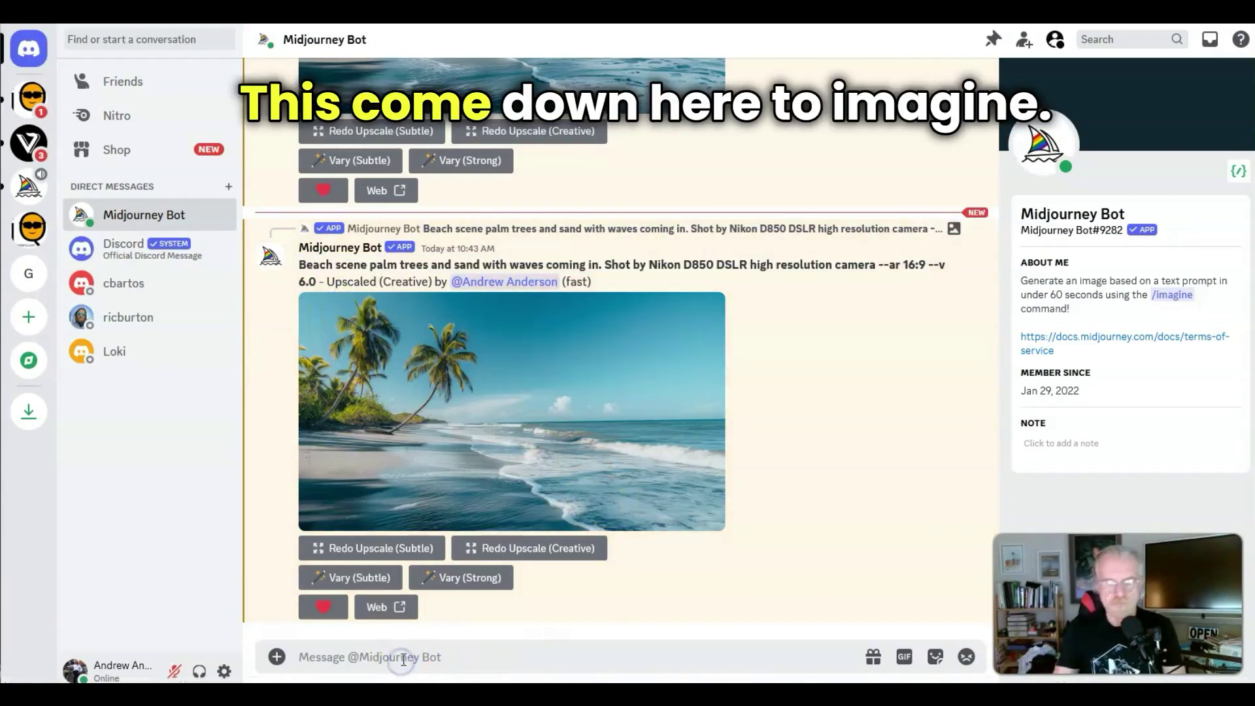
{"action": "type", "text": "/"}
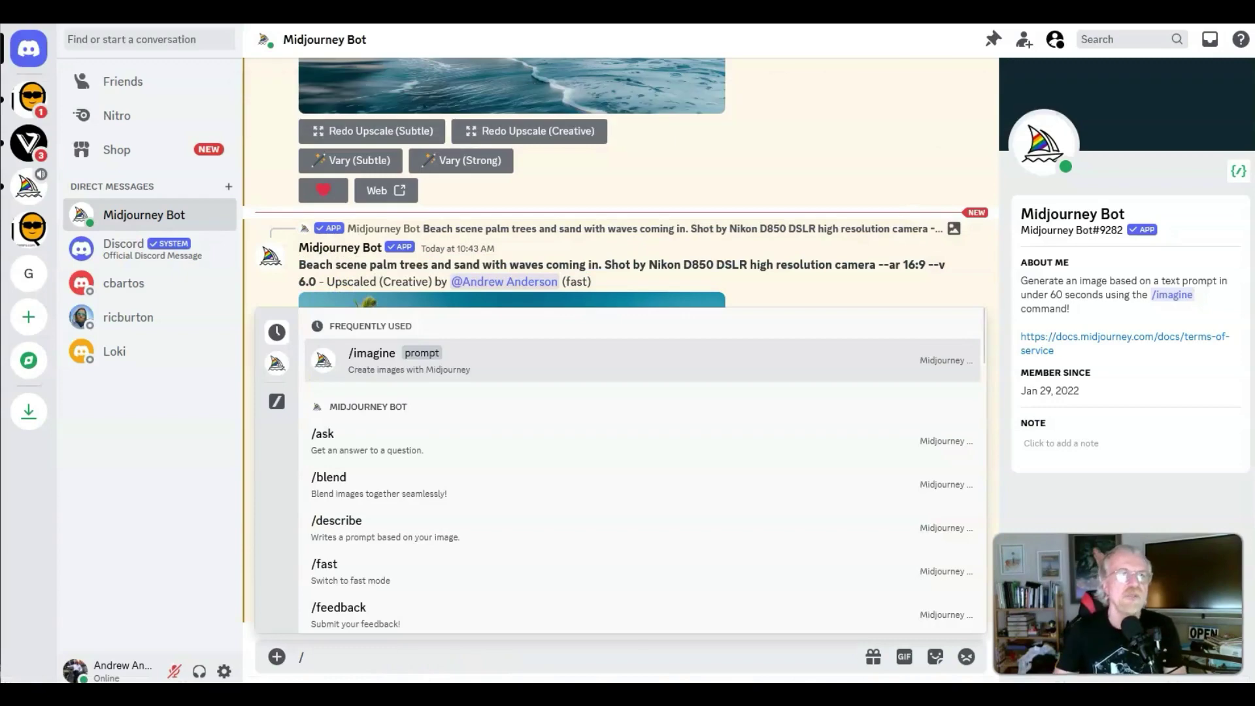
{"action": "left_click", "coordinate": [476, 367]}
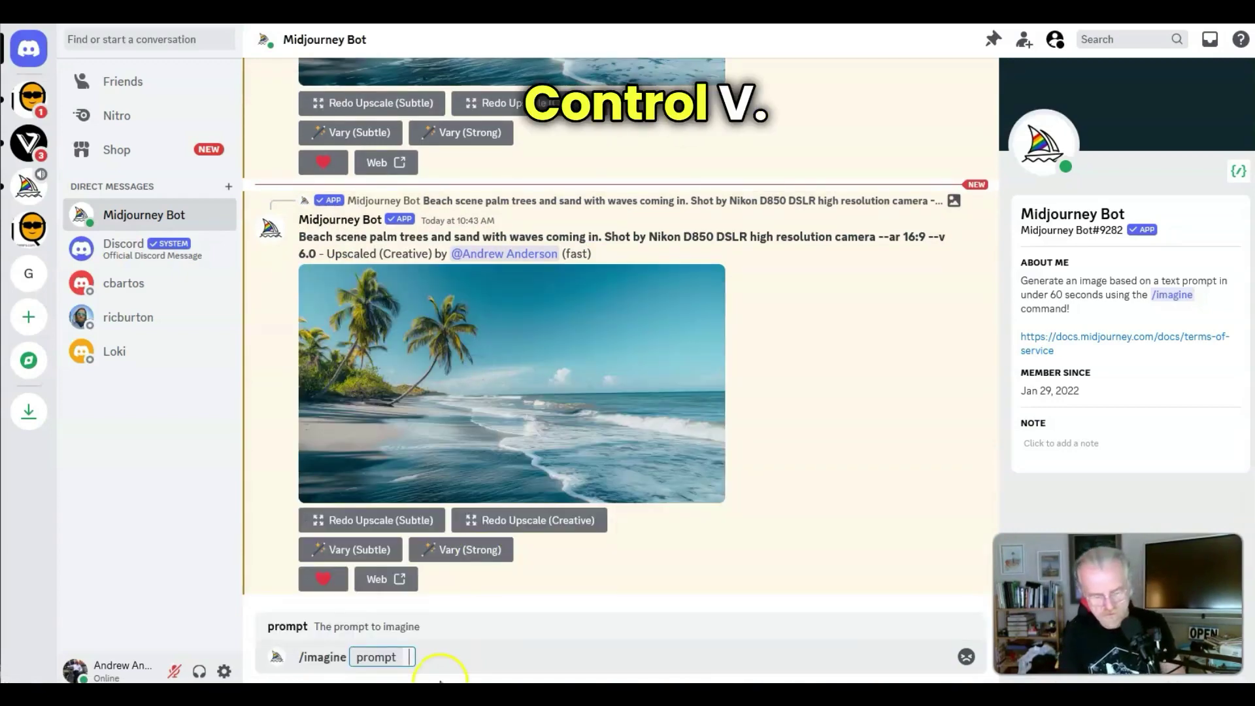
{"action": "key", "text": "ctrl+v"}
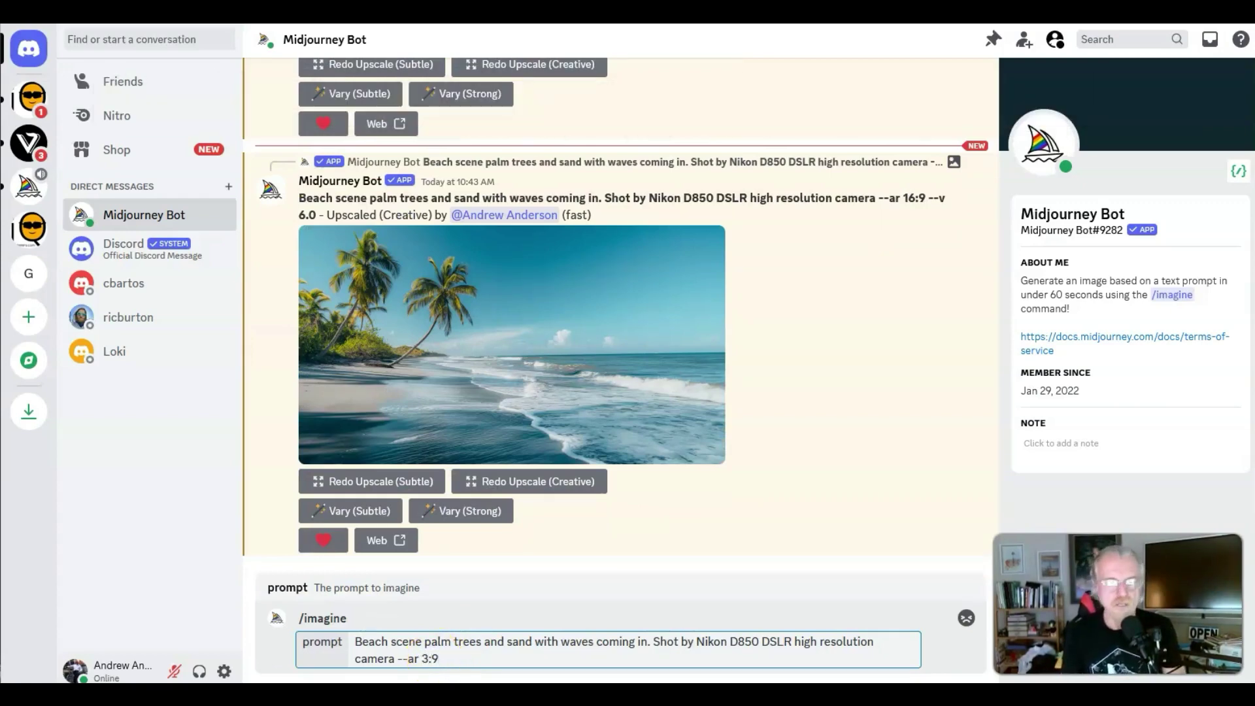
{"action": "type", "text": "2"}
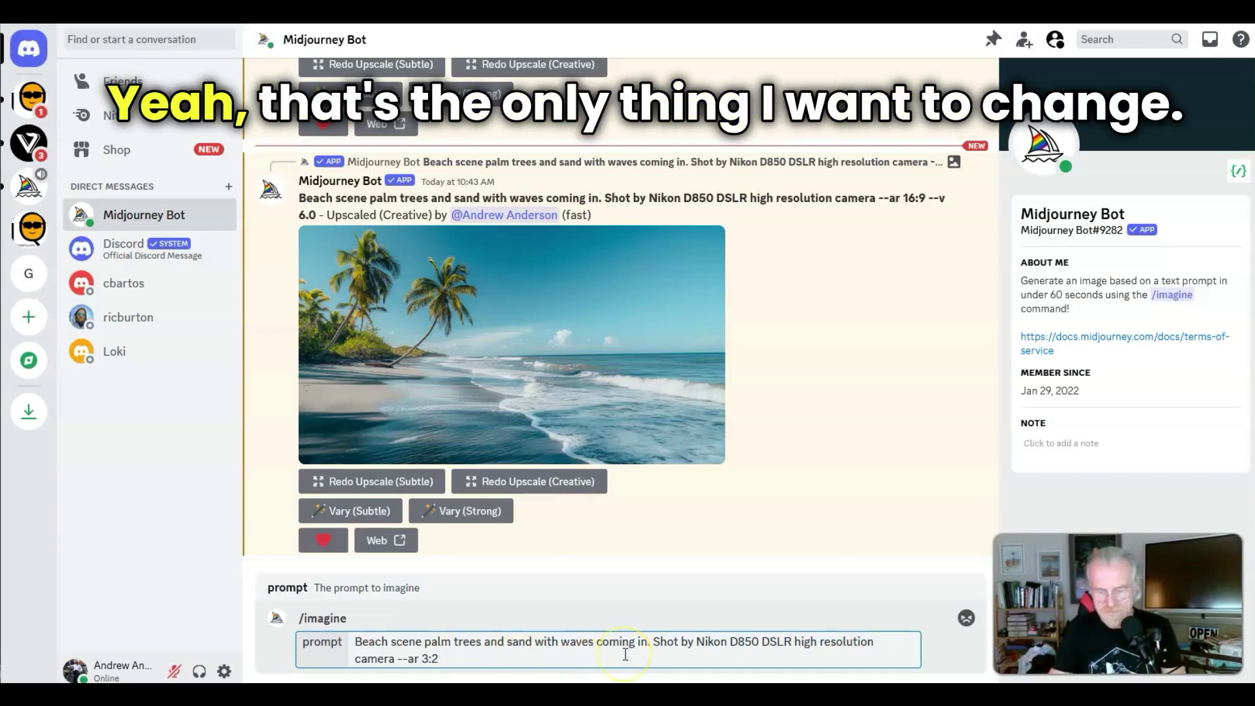
{"action": "key", "text": "Return"}
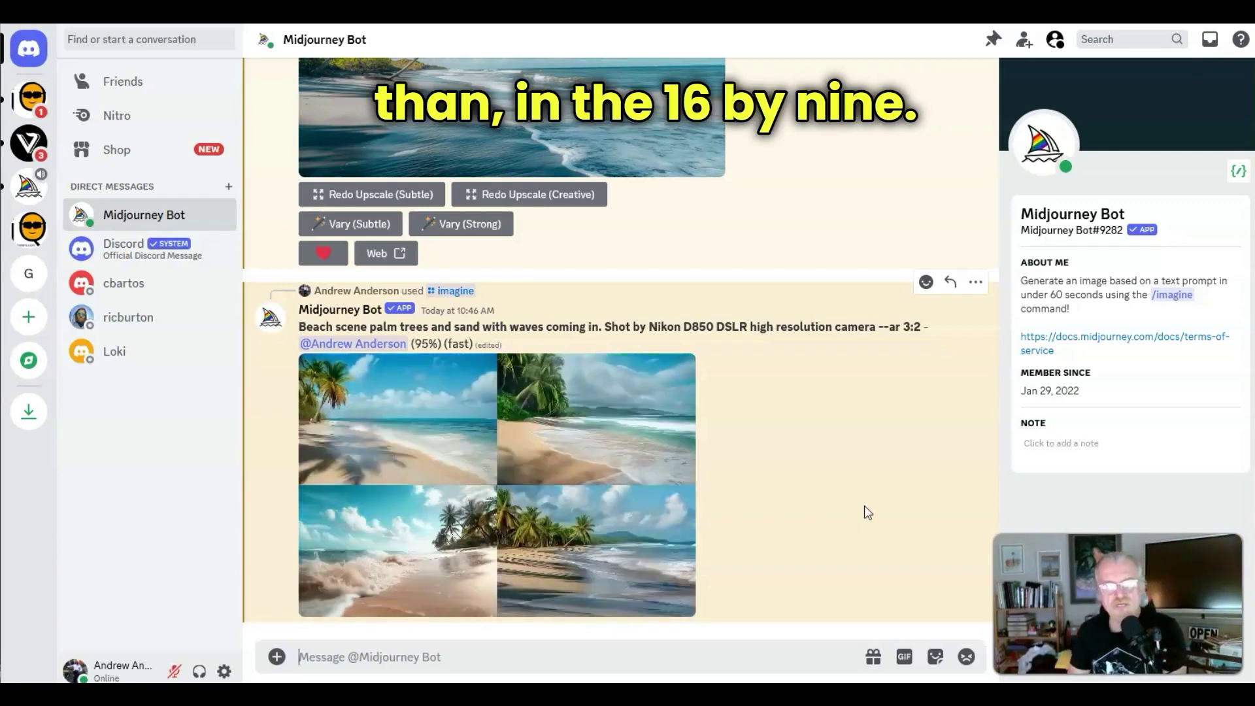
{"action": "left_click", "coordinate": [888, 515]}
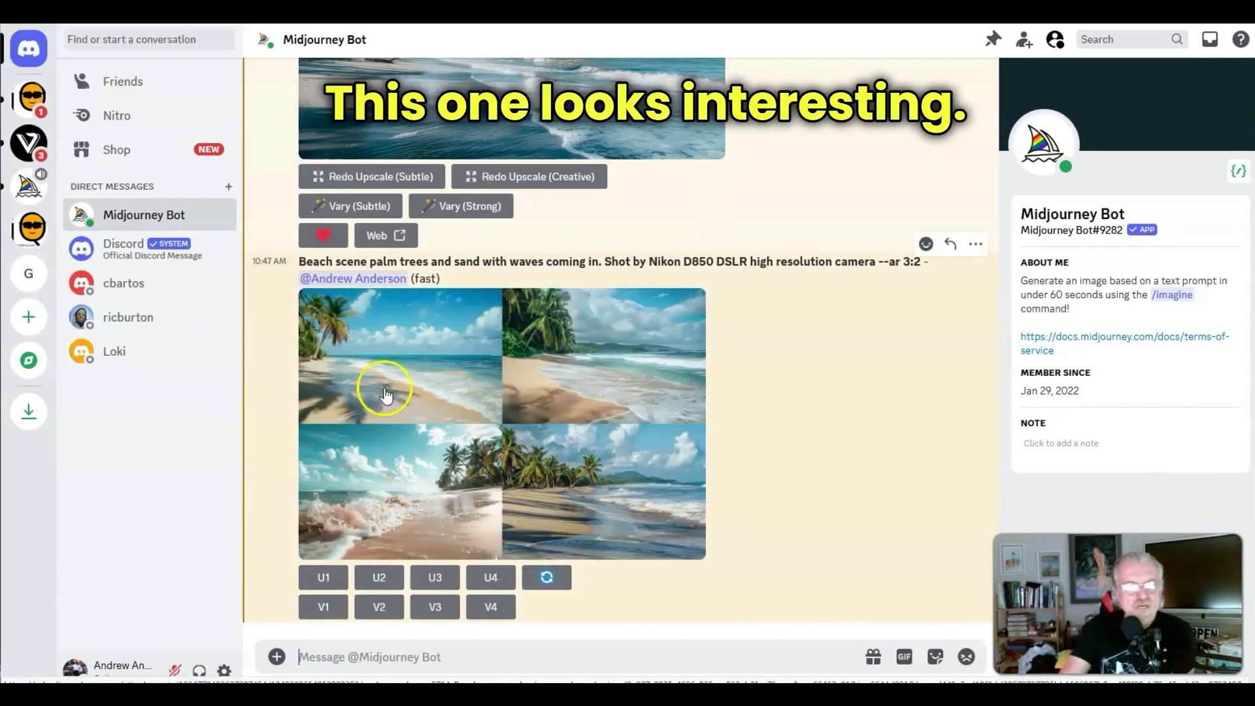
Upscale images 1, 3 and 2 of the new 3:2 beach grid as separate pictures
{"action": "left_click", "coordinate": [324, 578]}
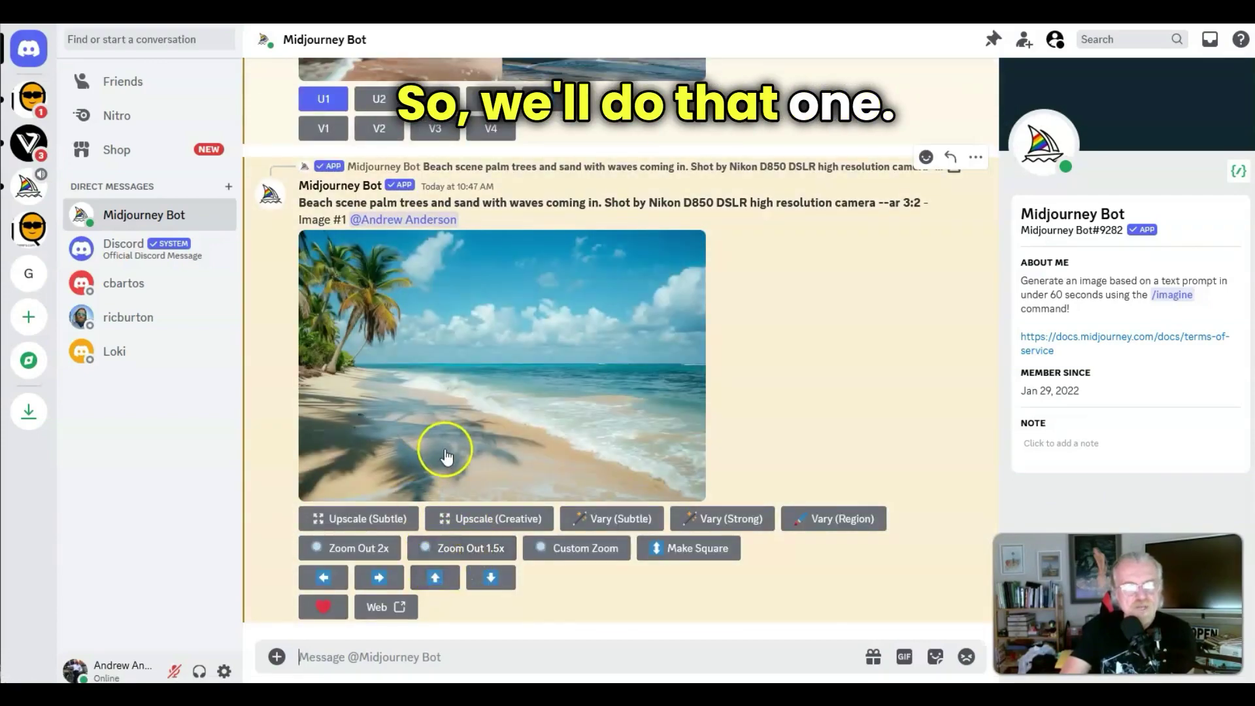
{"action": "scroll", "coordinate": [449, 449], "scroll_direction": "up", "scroll_amount": 6}
{"action": "left_click", "coordinate": [436, 488]}
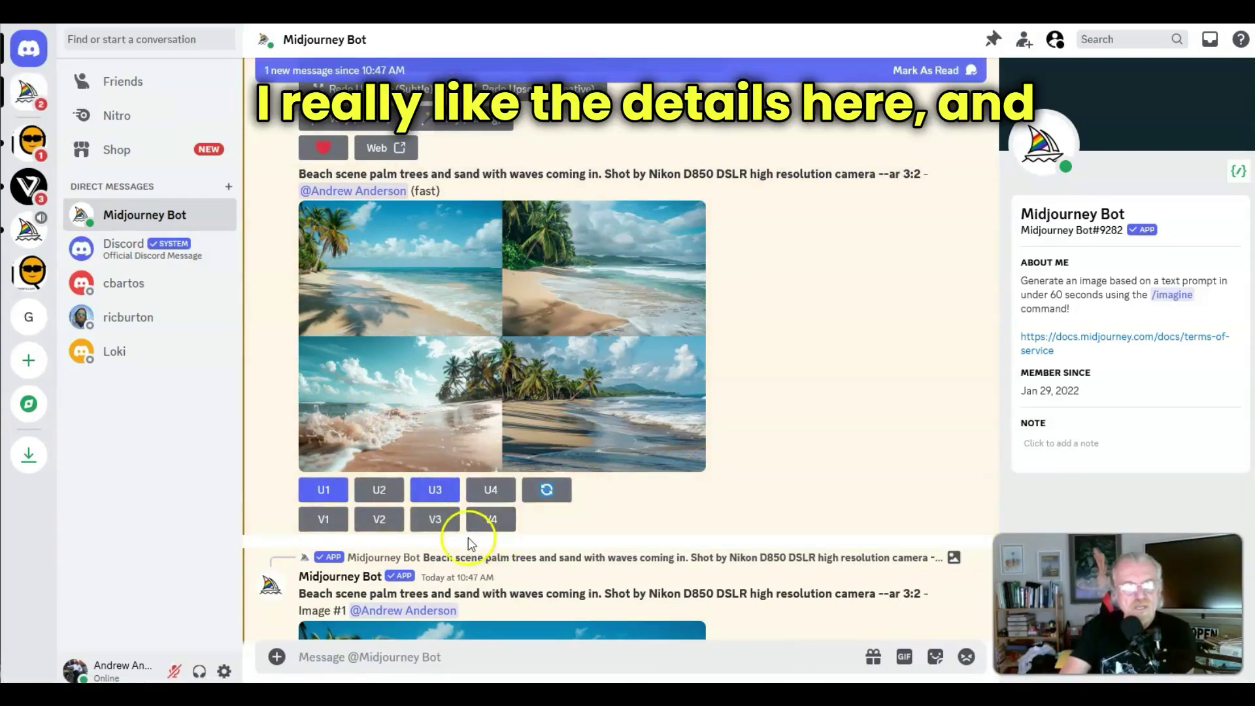
{"action": "left_click", "coordinate": [382, 489]}
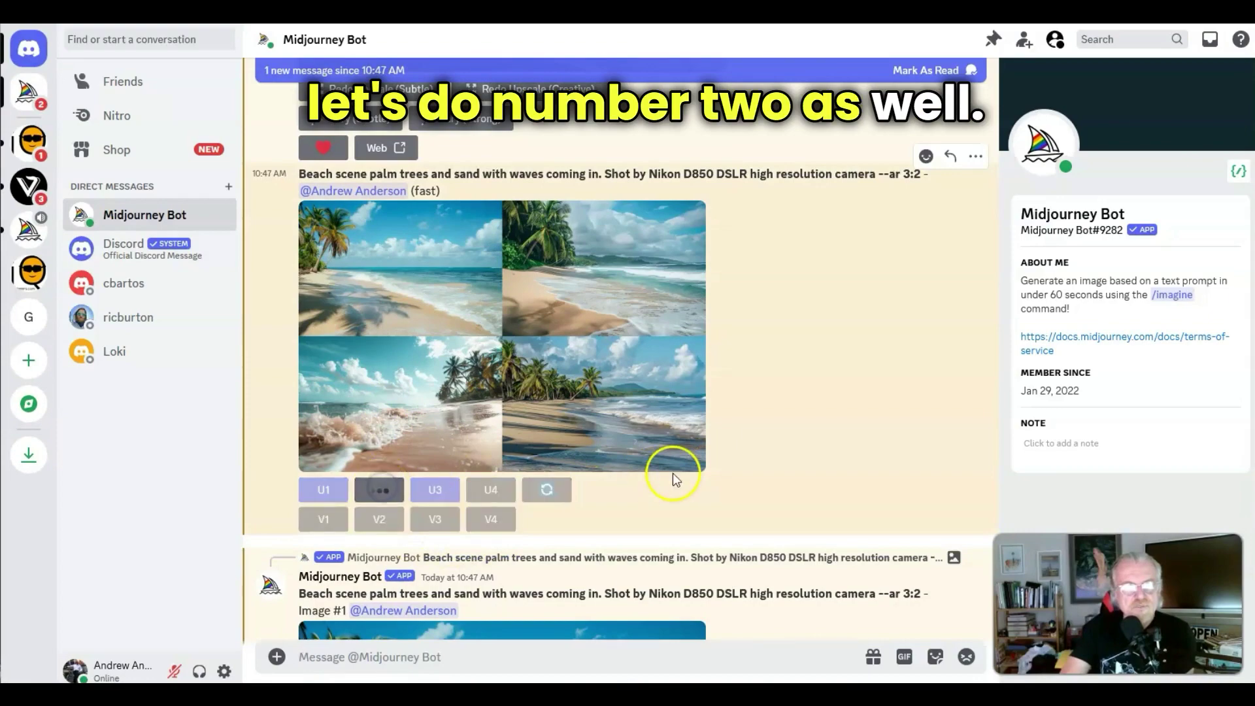
View the separated 3:2 beach images 1, 3 and 2 enlarged one after another to judge their realism
{"action": "scroll", "coordinate": [672, 472], "scroll_direction": "down", "scroll_amount": 5}
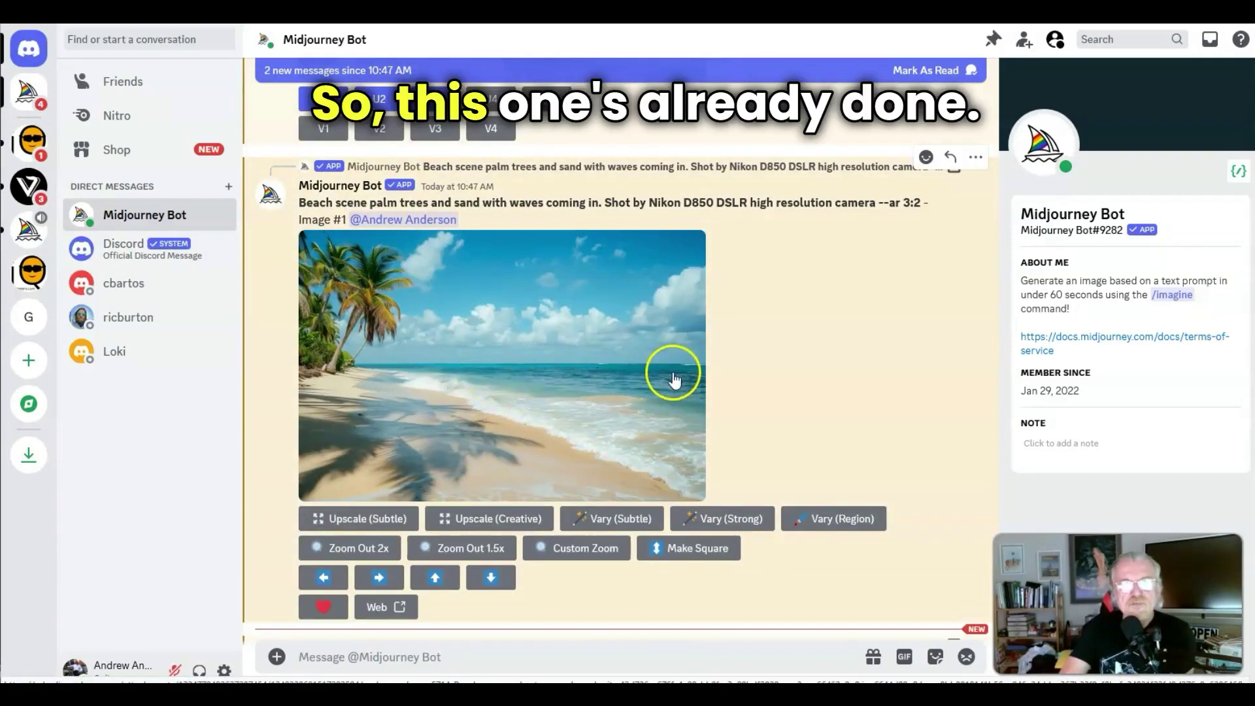
{"action": "left_click", "coordinate": [513, 374]}
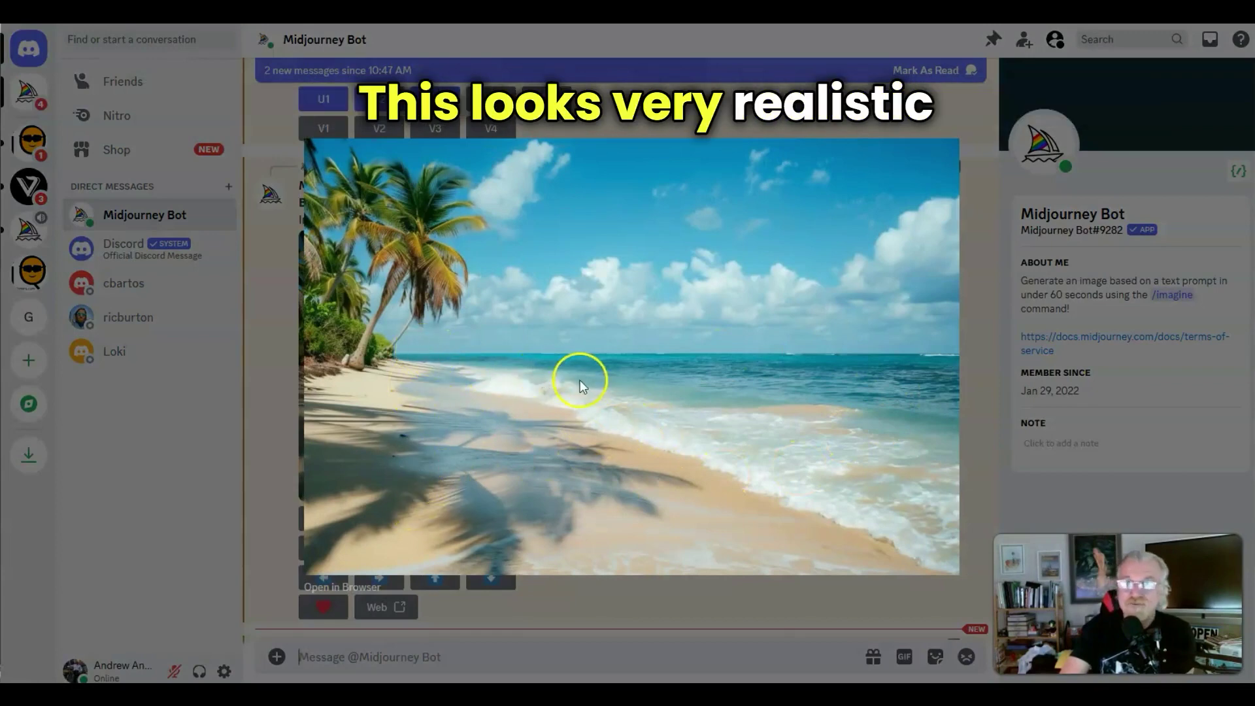
{"action": "left_click", "coordinate": [265, 479]}
{"action": "scroll", "coordinate": [472, 446], "scroll_direction": "down", "scroll_amount": 5}
{"action": "scroll", "coordinate": [476, 430], "scroll_direction": "down", "scroll_amount": 5}
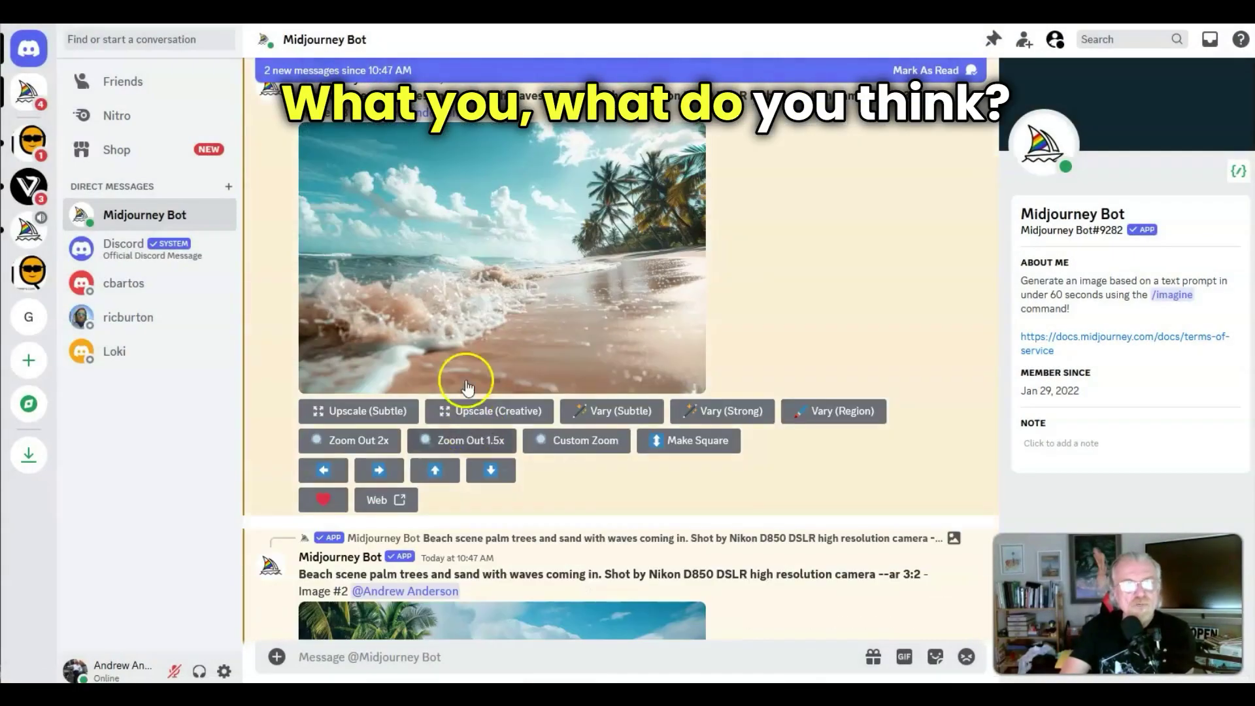
{"action": "left_click", "coordinate": [493, 273]}
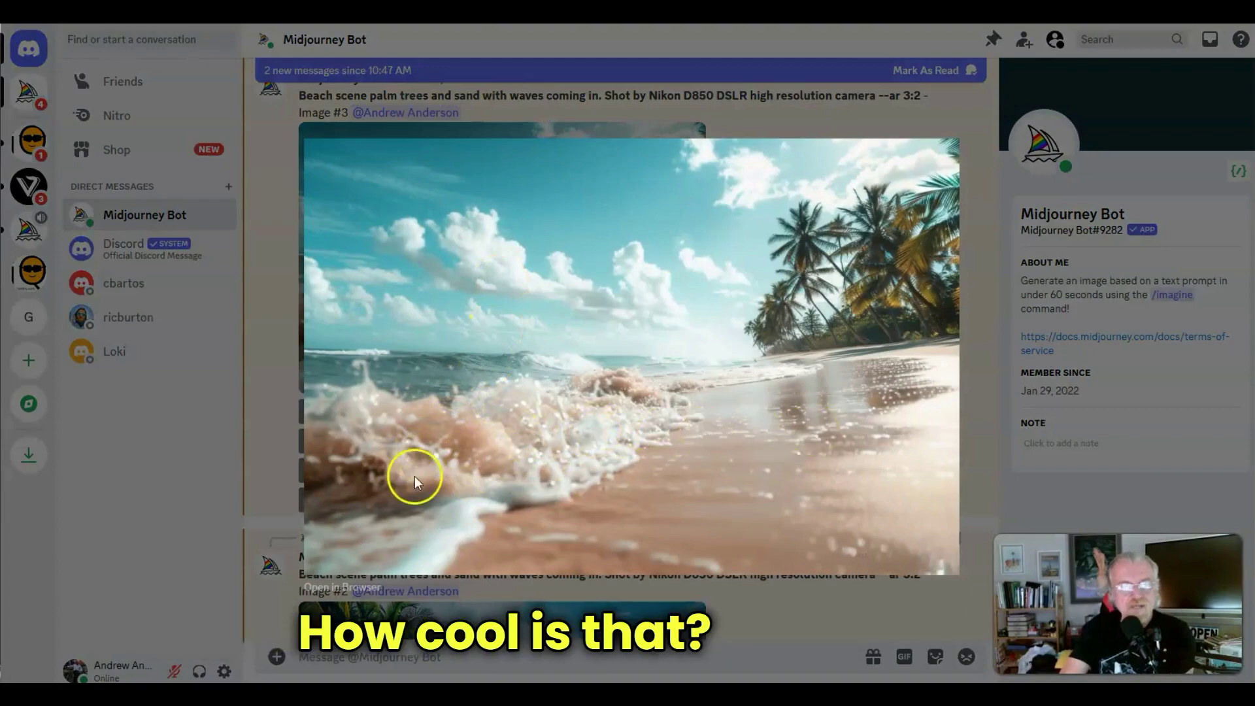
{"action": "left_click", "coordinate": [261, 434]}
{"action": "scroll", "coordinate": [462, 406], "scroll_direction": "down", "scroll_amount": 5}
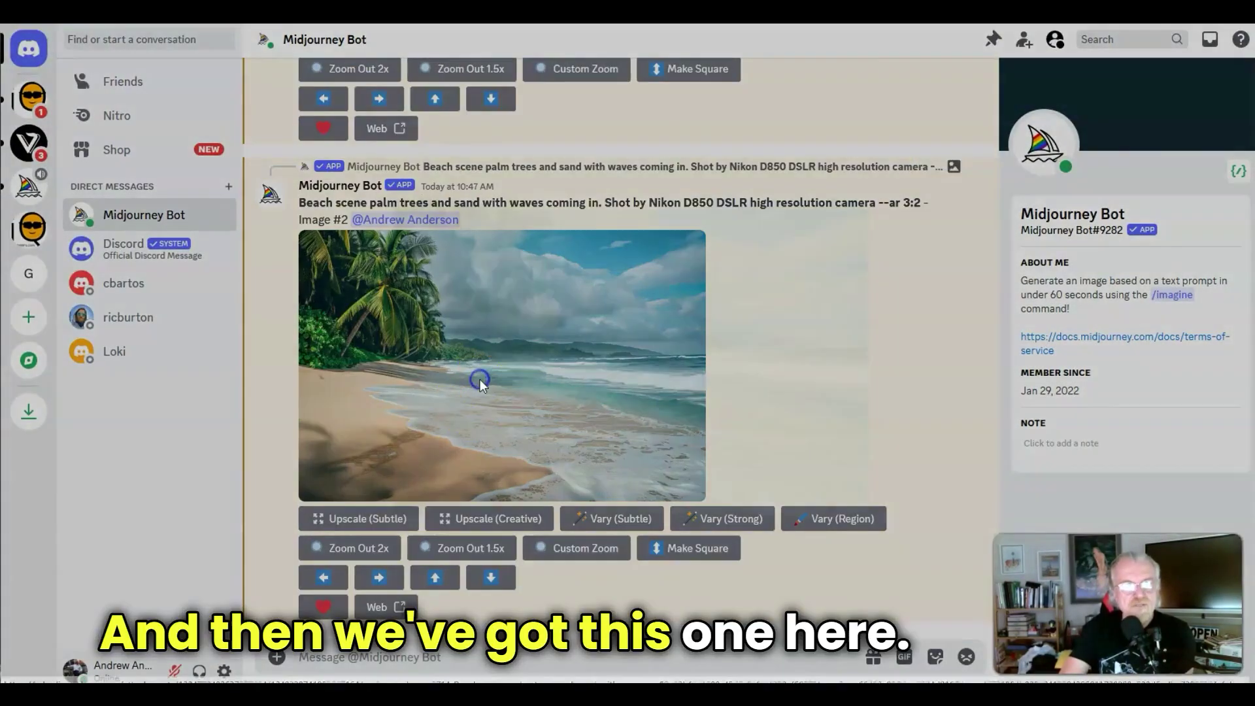
{"action": "left_click", "coordinate": [480, 379]}
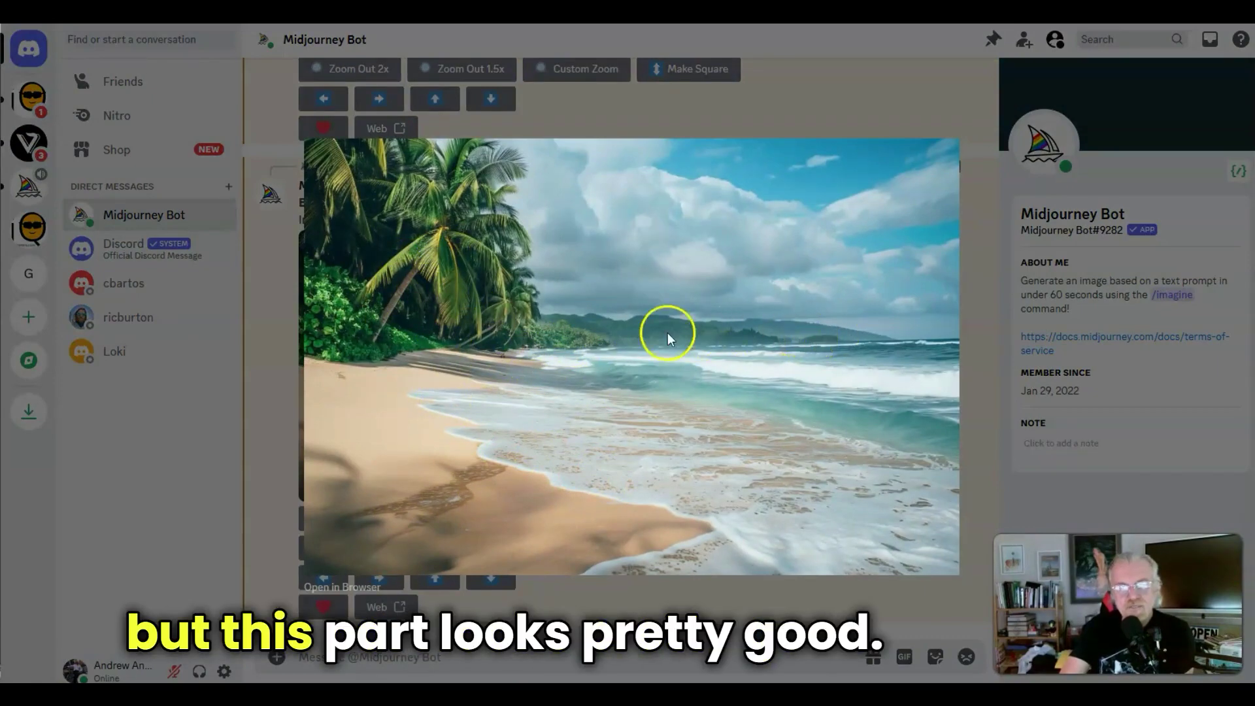
{"action": "left_click", "coordinate": [276, 405]}
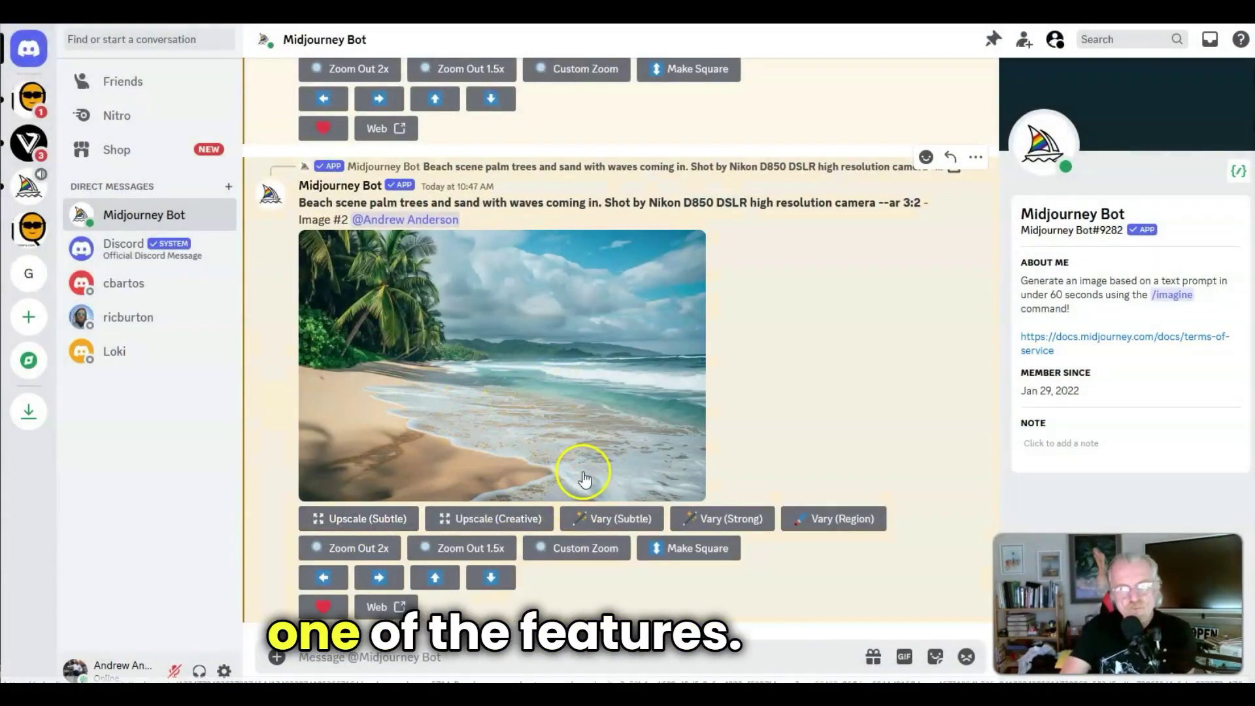
Generate a Zoom Out 2x version of beach image 3 with the crashing wave
{"action": "scroll", "coordinate": [503, 392], "scroll_direction": "up", "scroll_amount": 5}
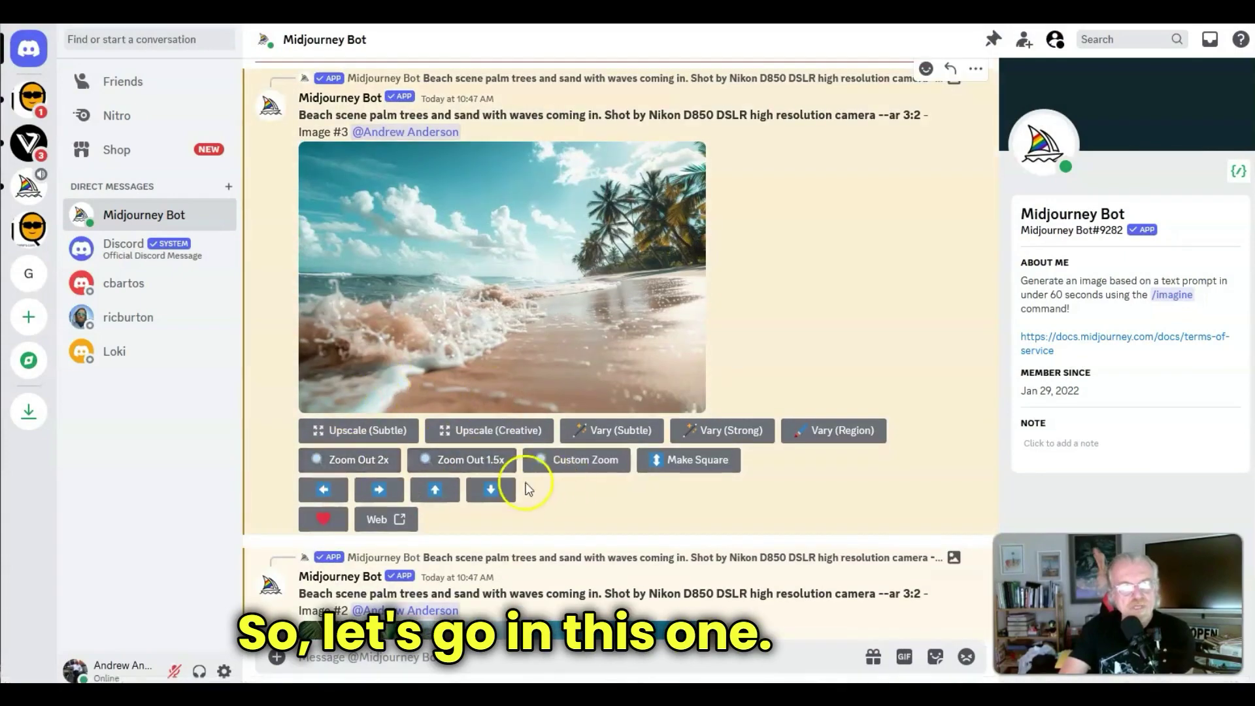
{"action": "left_click", "coordinate": [366, 461]}
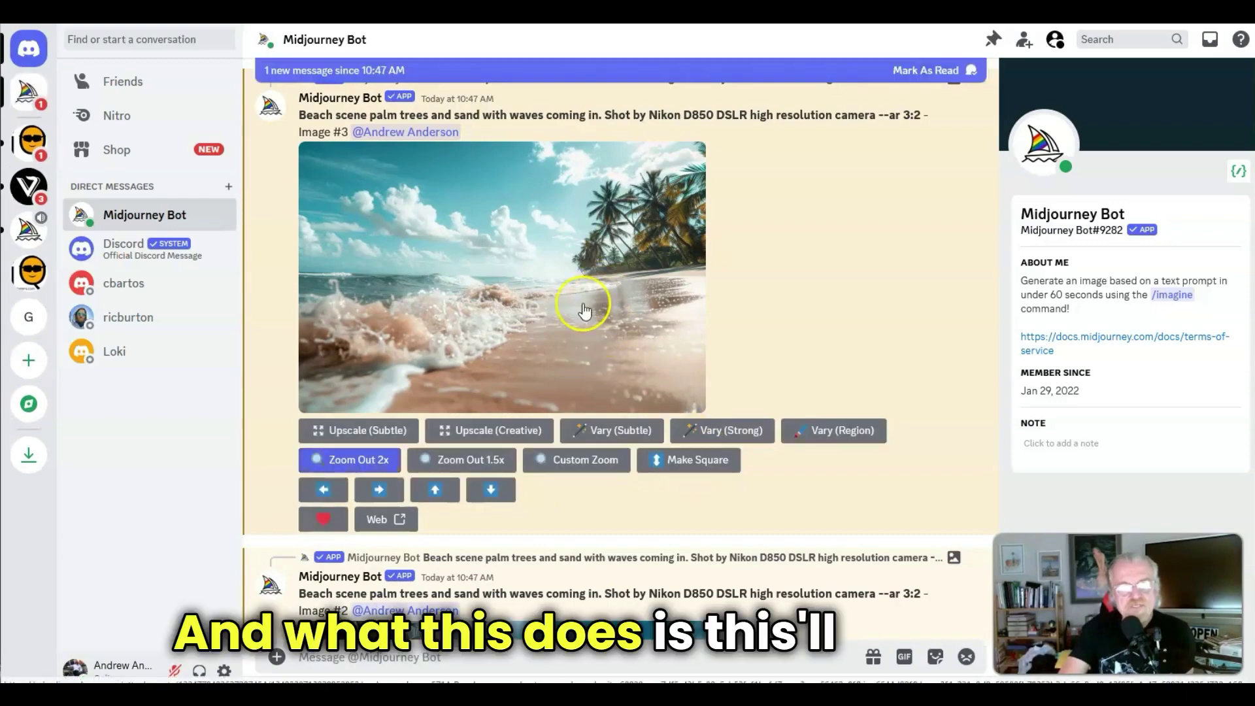
{"action": "scroll", "coordinate": [584, 302], "scroll_direction": "down", "scroll_amount": 1}
{"action": "scroll", "coordinate": [584, 307], "scroll_direction": "down", "scroll_amount": 5}
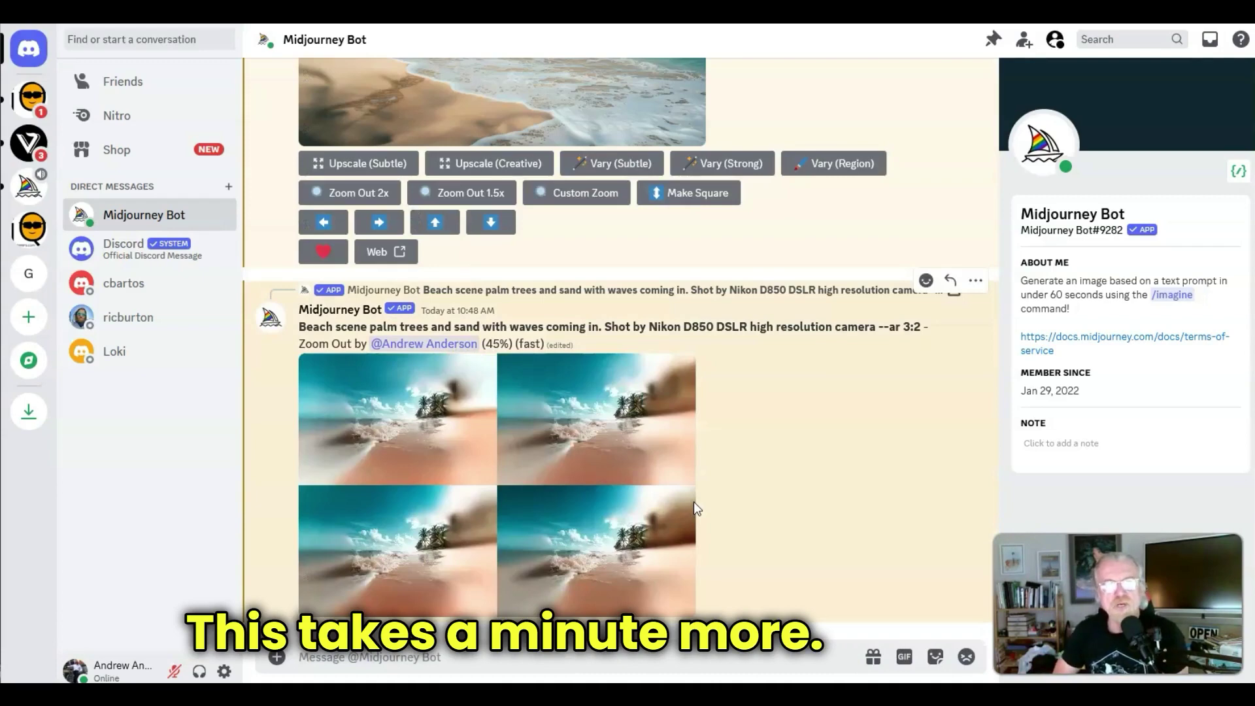
Look back at the earlier beach pictures, then examine the four zoomed-out results enlarged
{"action": "scroll", "coordinate": [711, 498], "scroll_direction": "up", "scroll_amount": 1}
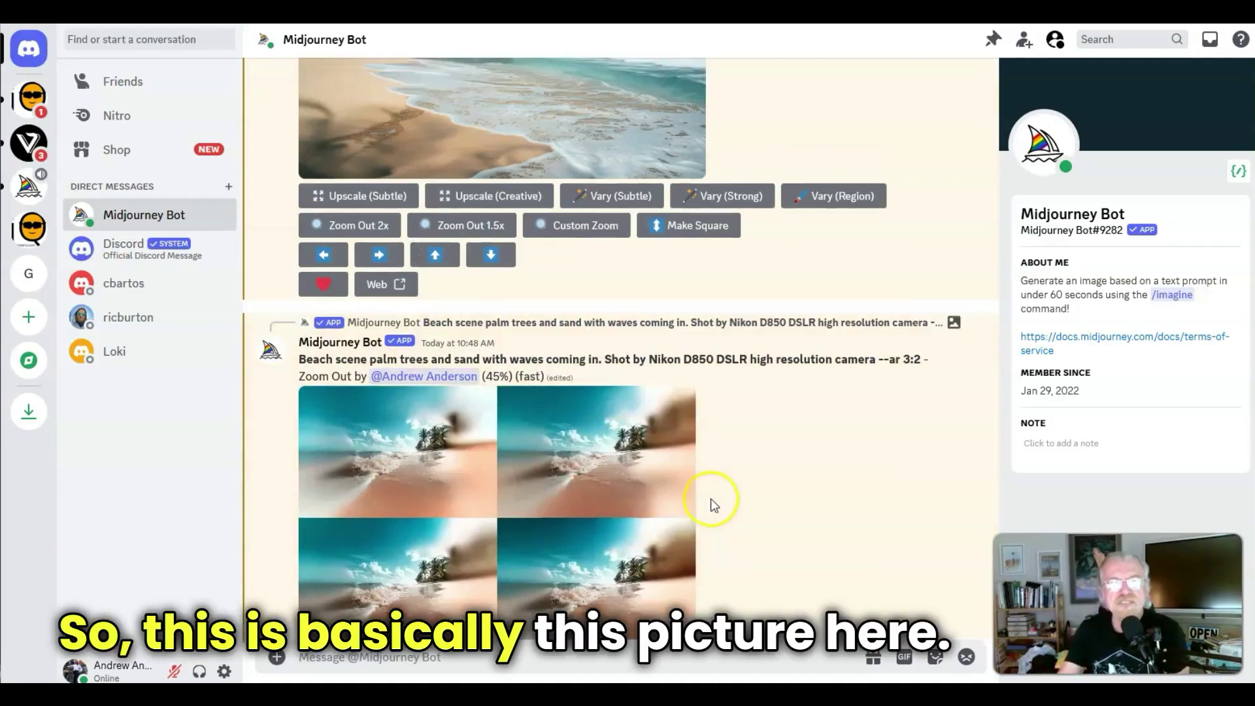
{"action": "scroll", "coordinate": [711, 498], "scroll_direction": "up", "scroll_amount": 5}
{"action": "scroll", "coordinate": [773, 274], "scroll_direction": "up", "scroll_amount": 12}
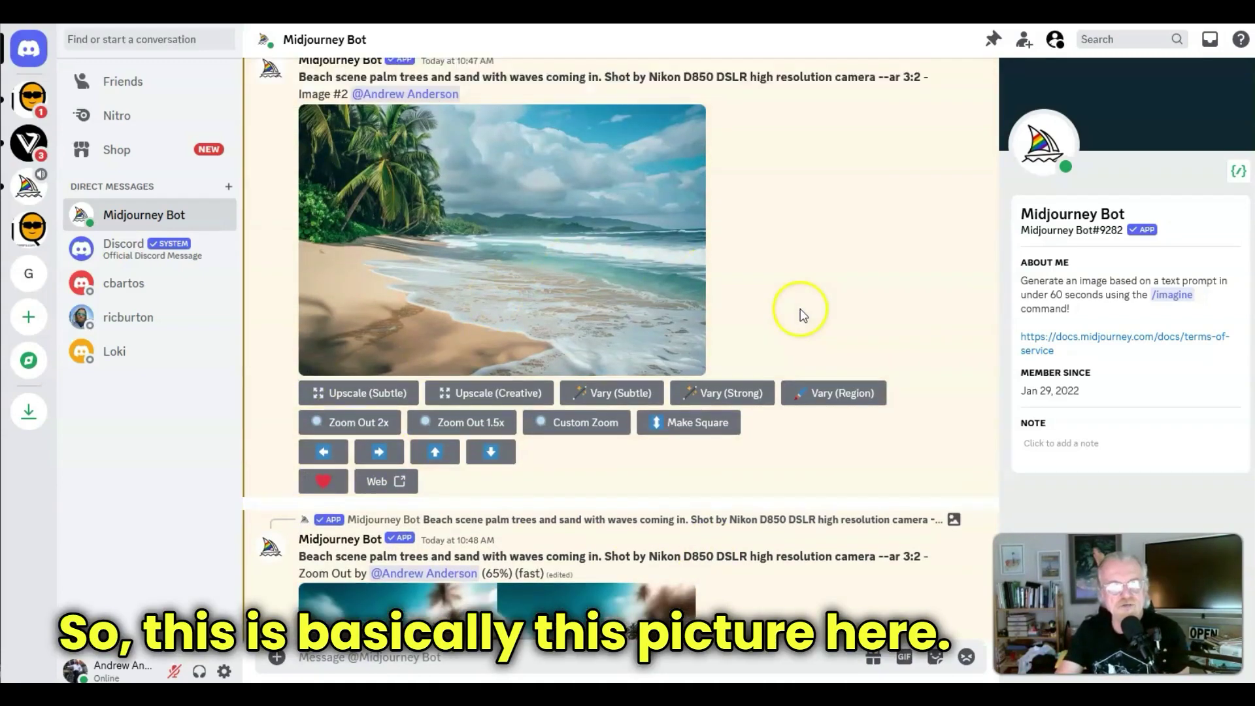
{"action": "scroll", "coordinate": [533, 219], "scroll_direction": "down", "scroll_amount": 18}
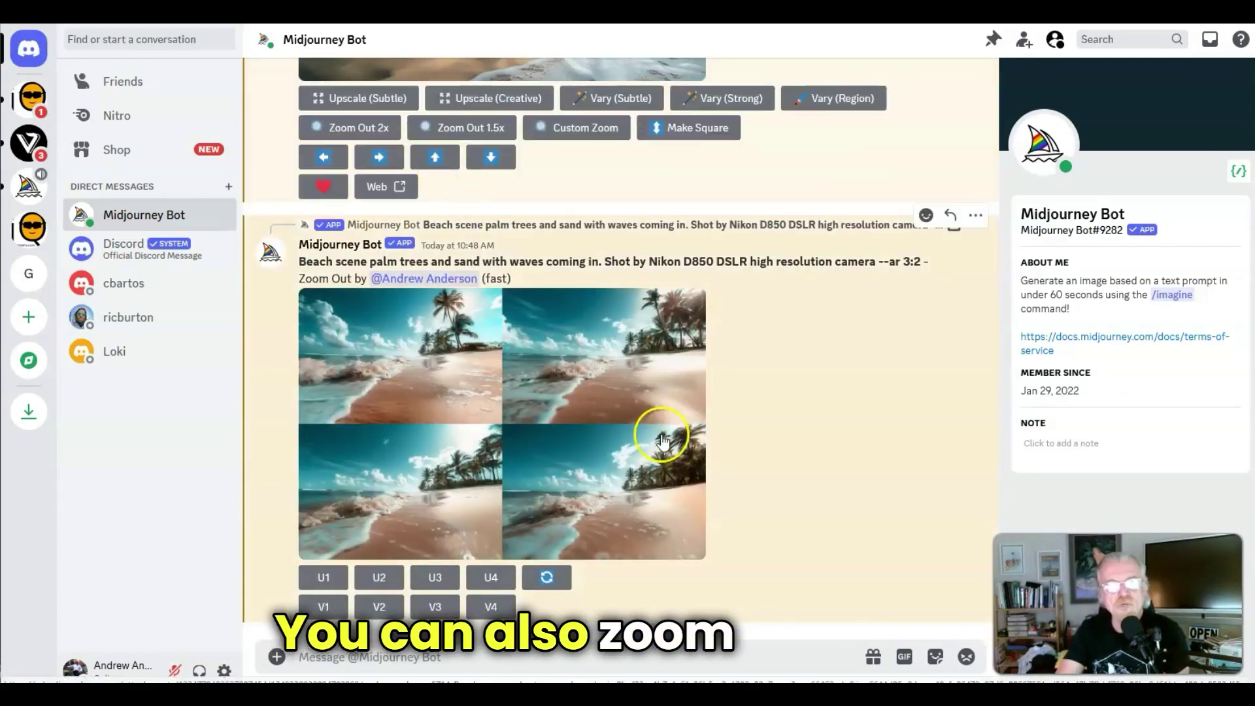
{"action": "left_click", "coordinate": [416, 370]}
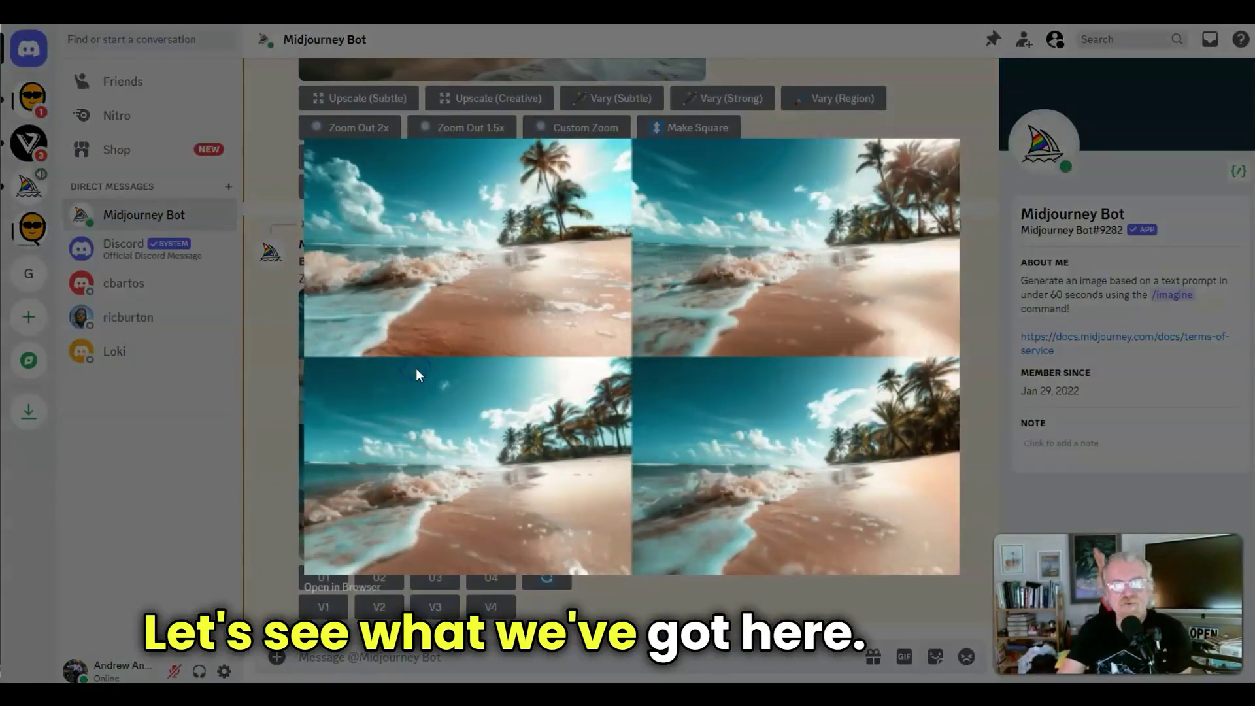
{"action": "left_click", "coordinate": [456, 278]}
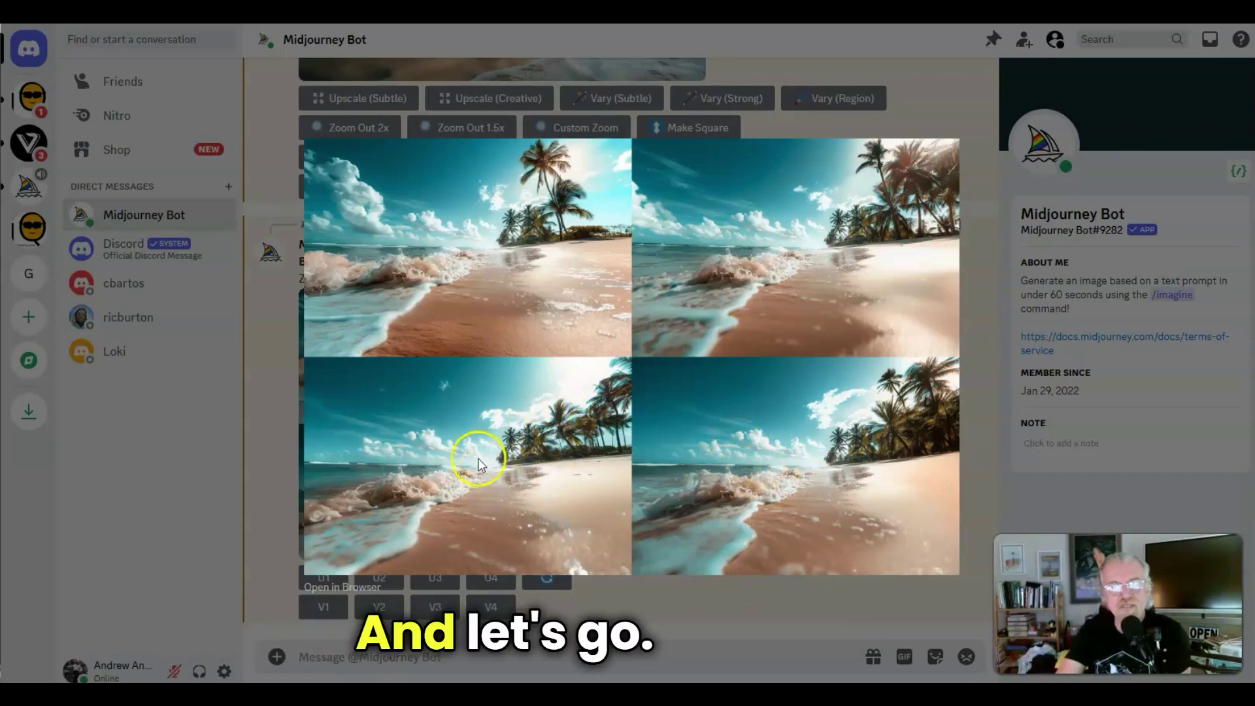
{"action": "left_click", "coordinate": [763, 606]}
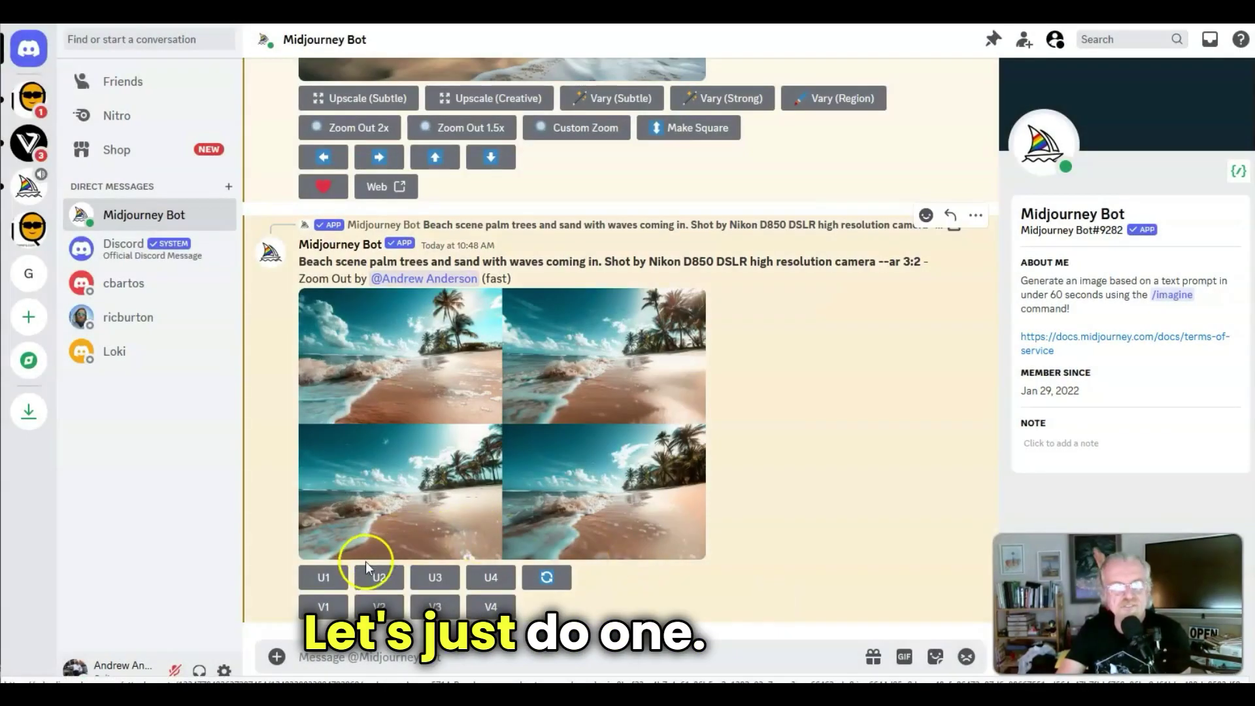
Upscale image 1 of the zoomed-out grid and generate variations of that same image
{"action": "left_click", "coordinate": [324, 578]}
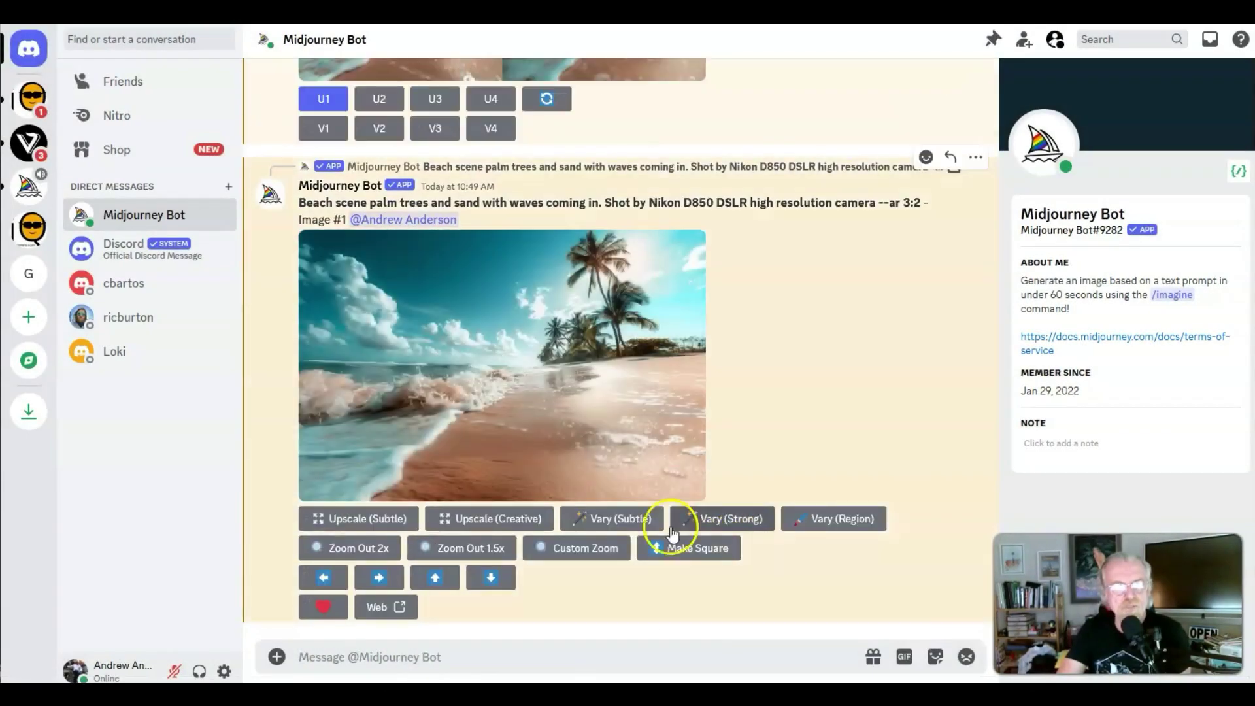
{"action": "scroll", "coordinate": [598, 497], "scroll_direction": "up", "scroll_amount": 1}
{"action": "scroll", "coordinate": [593, 483], "scroll_direction": "up", "scroll_amount": 3}
{"action": "left_click", "coordinate": [319, 327]}
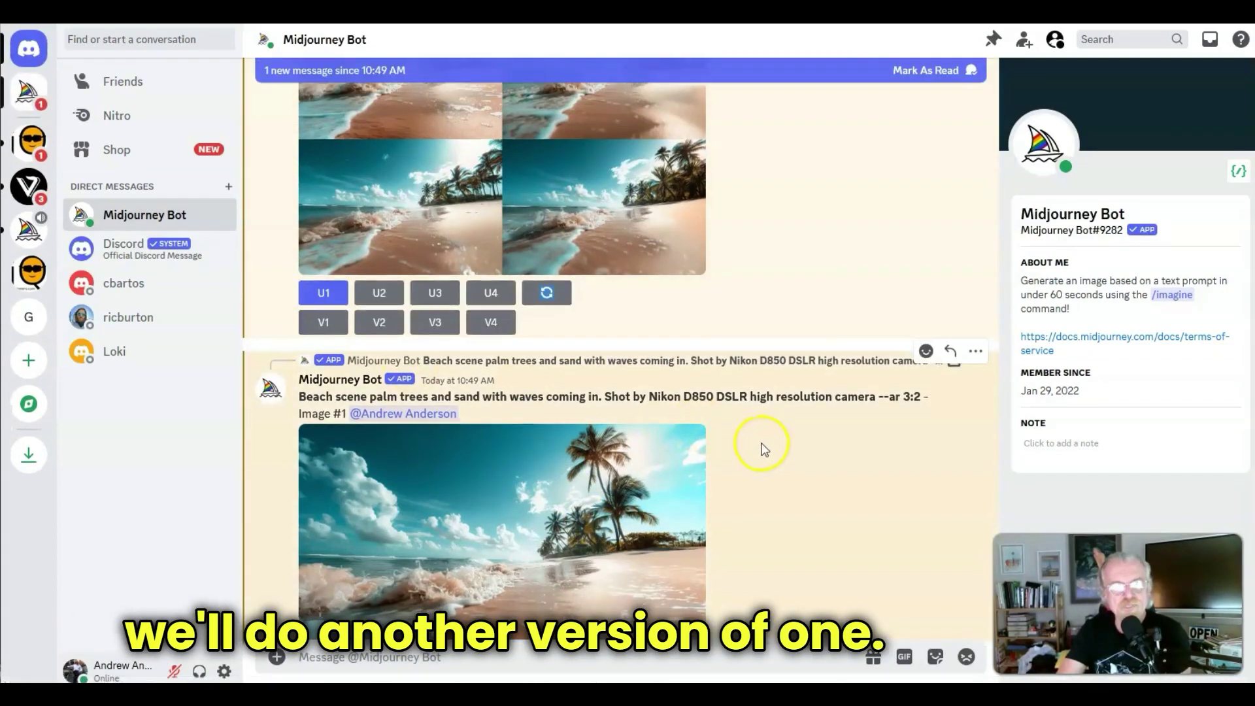
Inspect the upscaled zoomed-out beach image enlarged, then review the grid of its variations
{"action": "scroll", "coordinate": [752, 433], "scroll_direction": "down", "scroll_amount": 6}
{"action": "scroll", "coordinate": [747, 415], "scroll_direction": "up", "scroll_amount": 4}
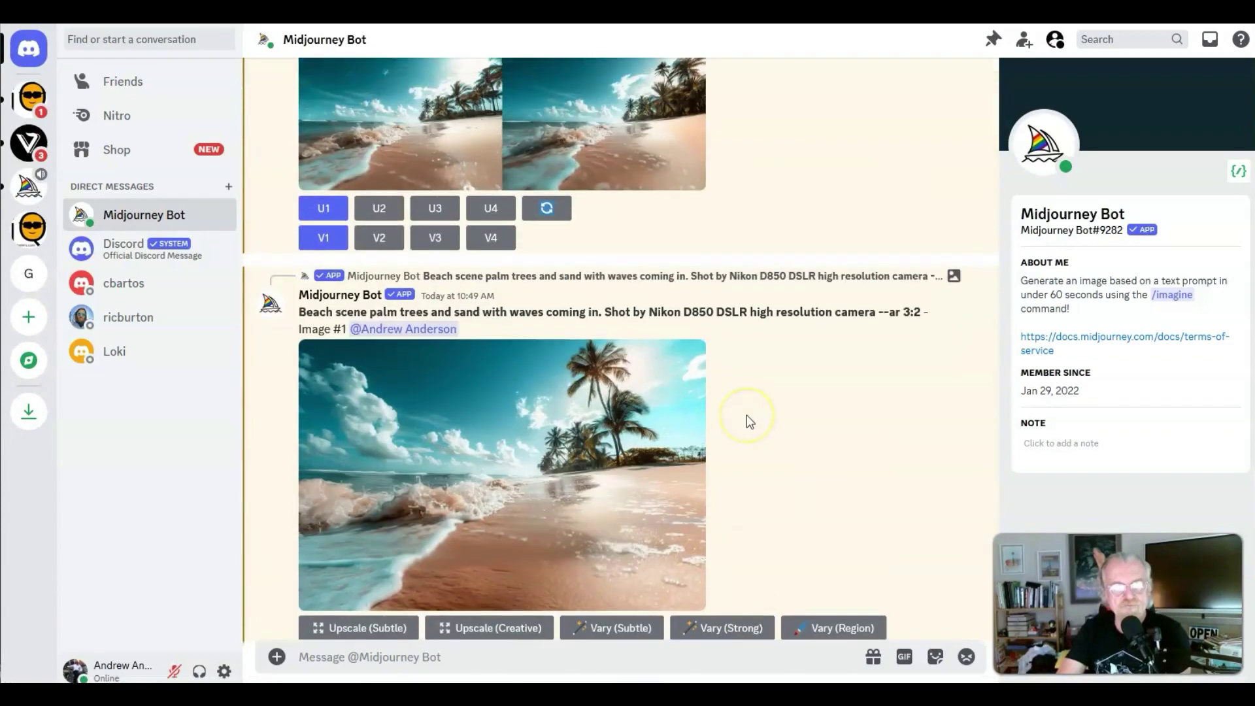
{"action": "scroll", "coordinate": [747, 414], "scroll_direction": "down", "scroll_amount": 4}
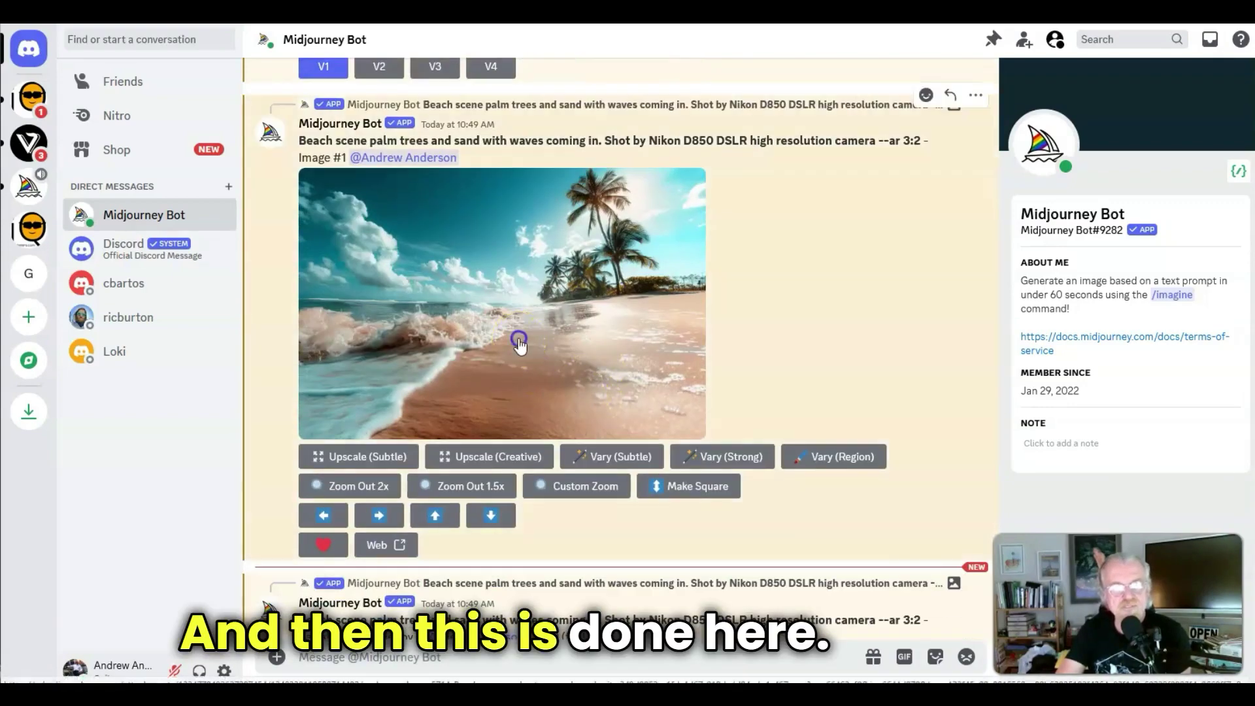
{"action": "left_click", "coordinate": [515, 338]}
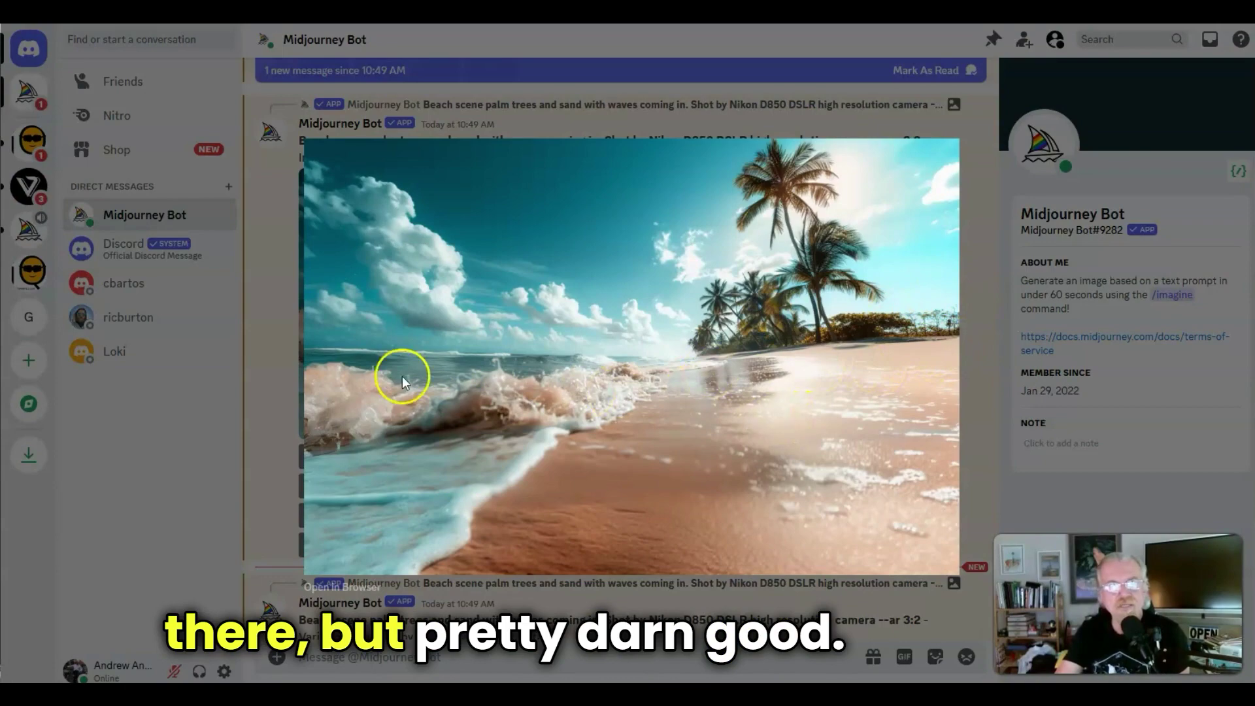
{"action": "left_click", "coordinate": [1016, 524]}
{"action": "scroll", "coordinate": [860, 488], "scroll_direction": "down", "scroll_amount": 5}
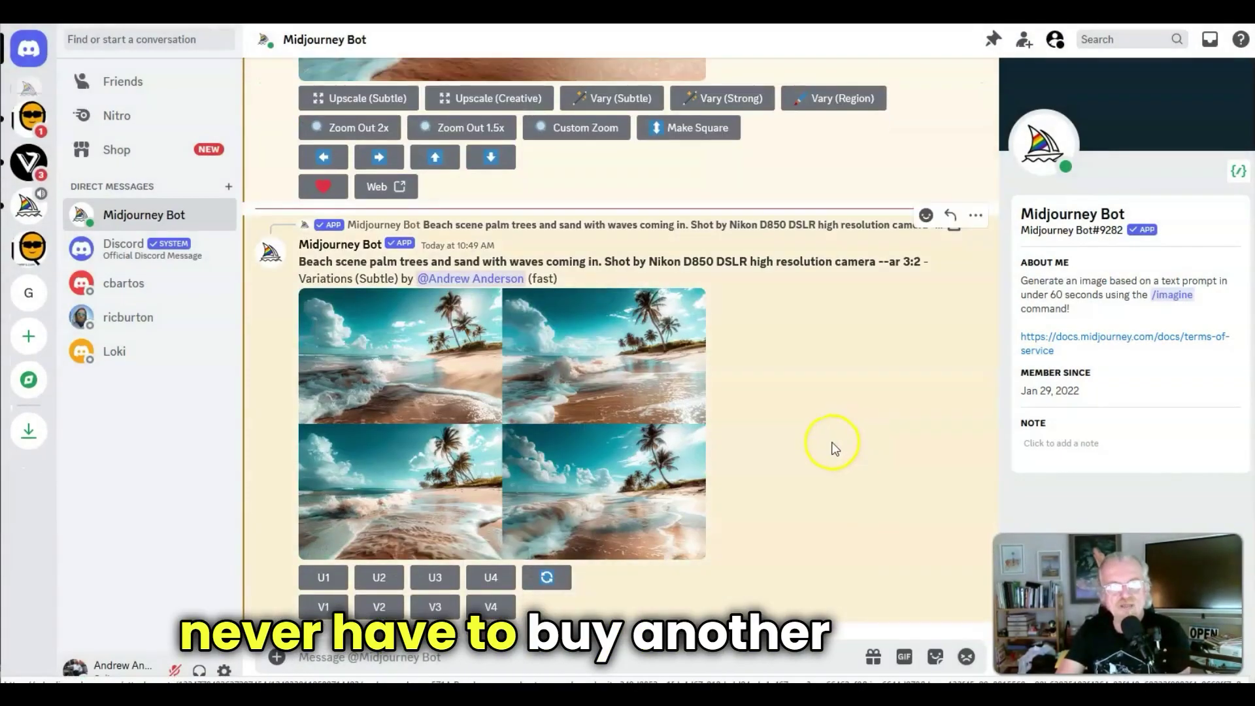
Review the subtle variations grid enlarged, pick out its image 1 and run a subtle upscale on that image
{"action": "left_click", "coordinate": [436, 394]}
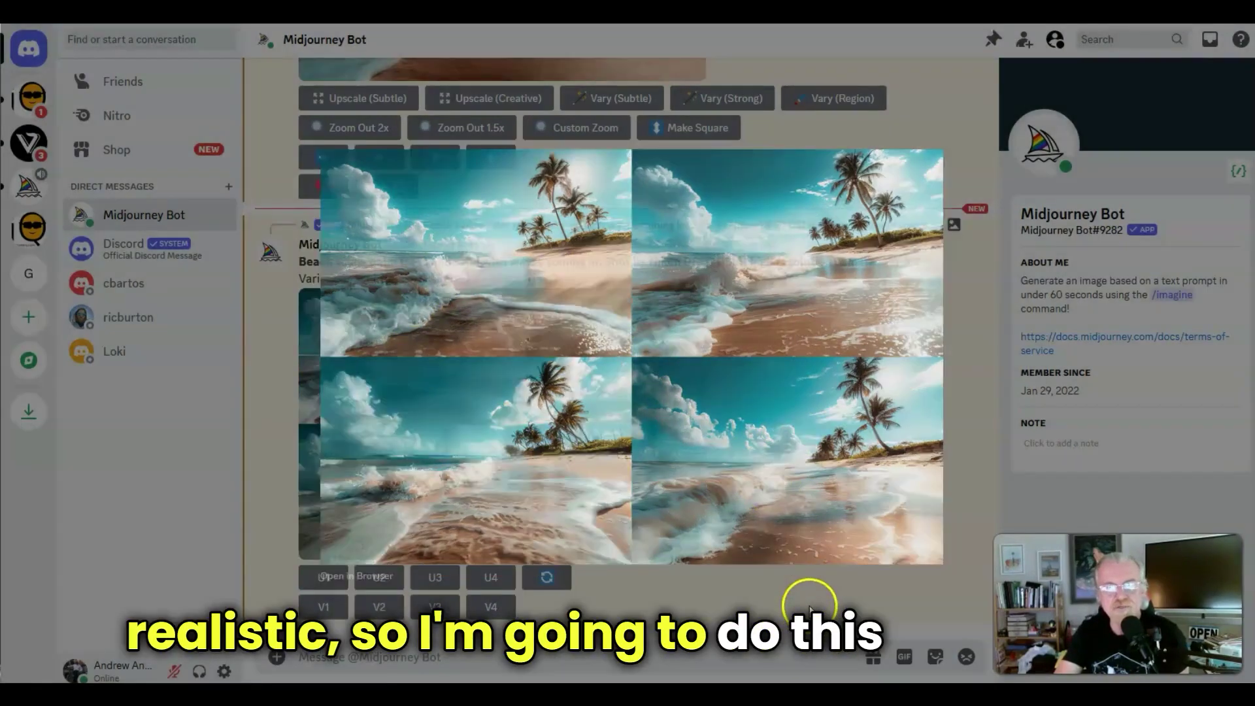
{"action": "left_click", "coordinate": [812, 602]}
{"action": "left_click", "coordinate": [335, 583]}
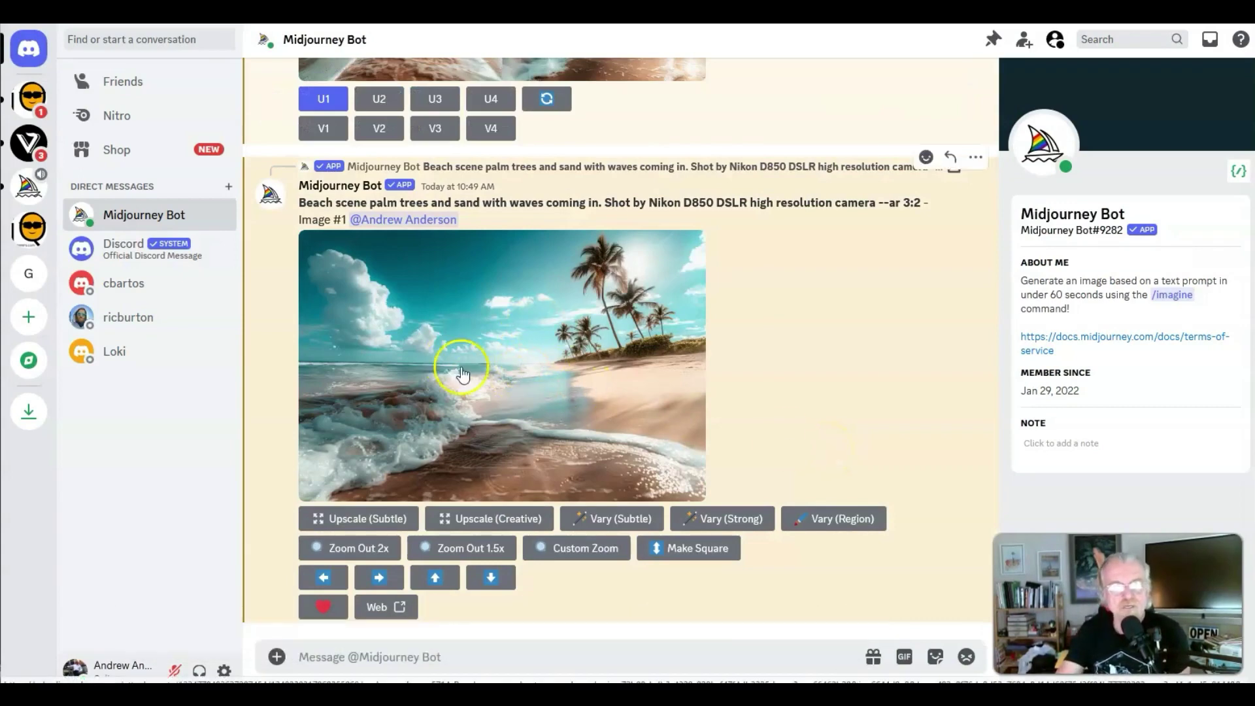
{"action": "left_click", "coordinate": [379, 523]}
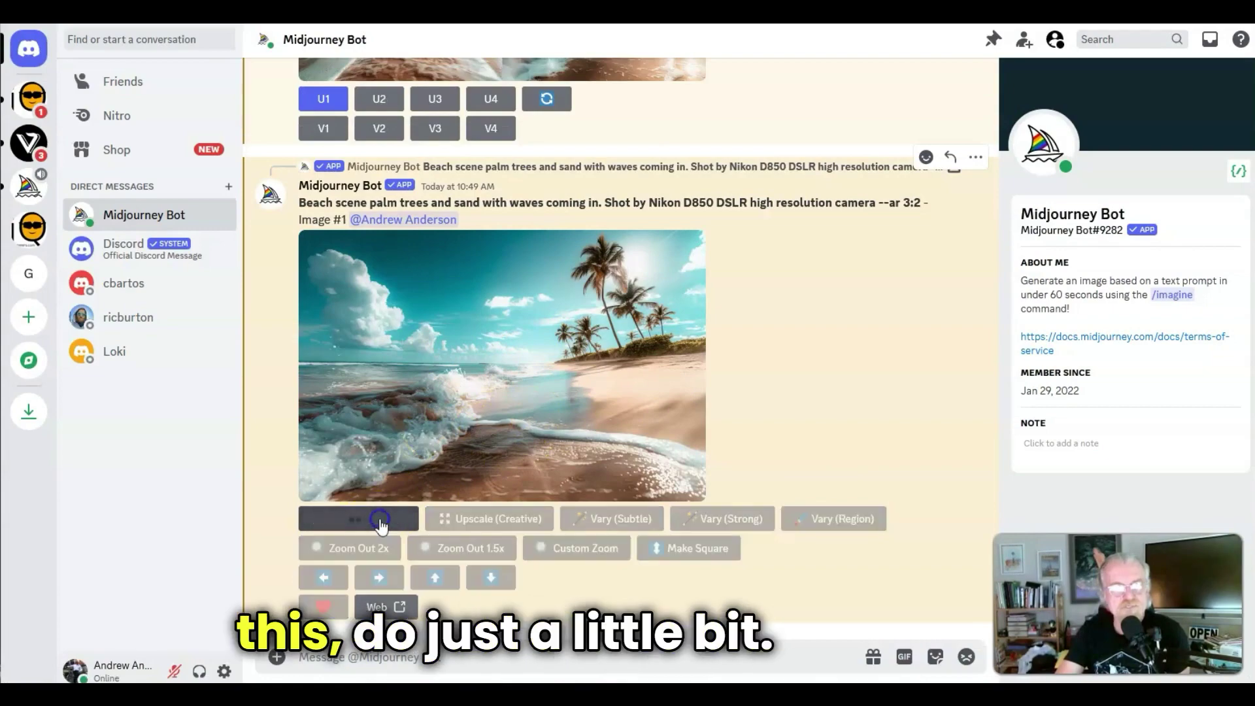
Inspect the picked beach variation enlarged, along with the preview of its subtle upscale in progress
{"action": "left_click", "coordinate": [485, 362]}
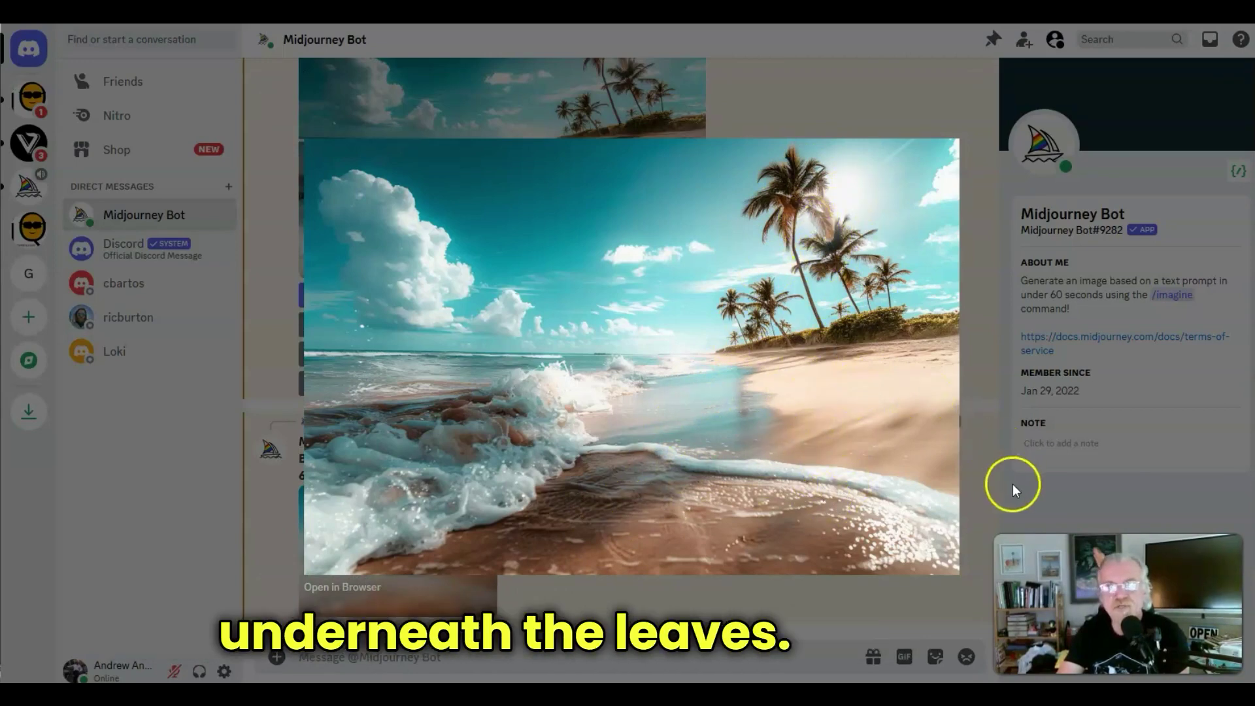
{"action": "left_click", "coordinate": [1015, 525]}
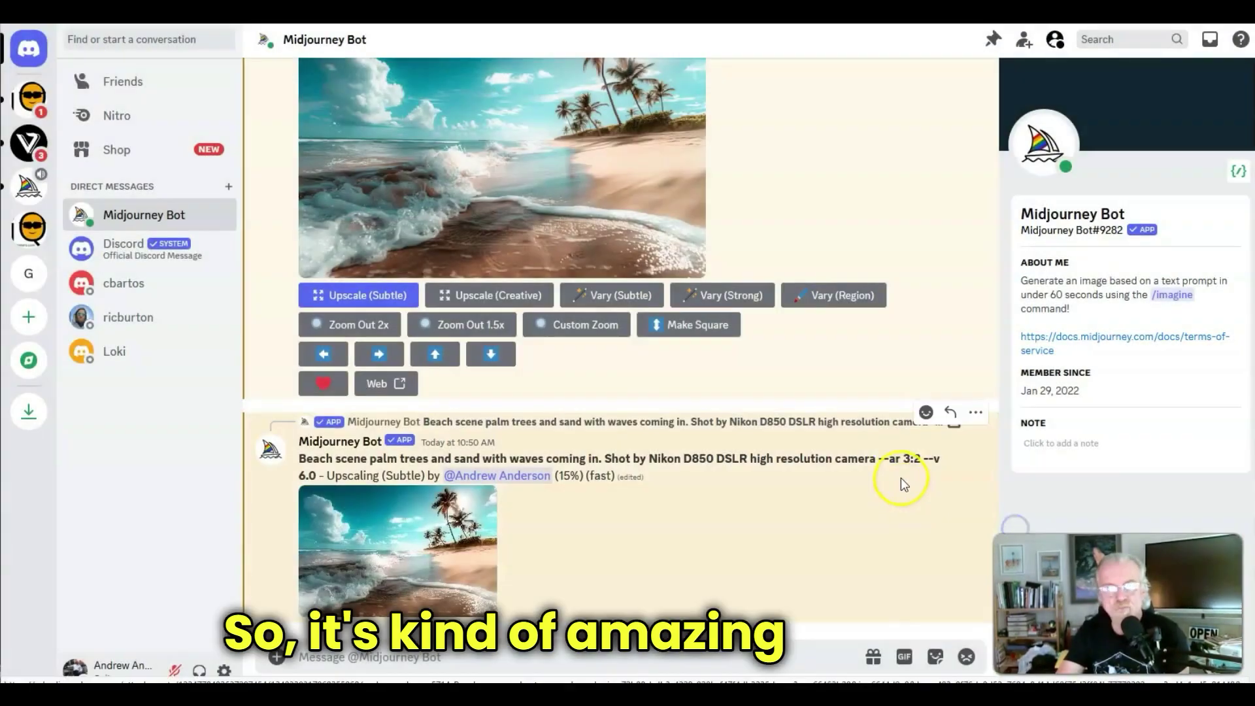
{"action": "left_click", "coordinate": [400, 549]}
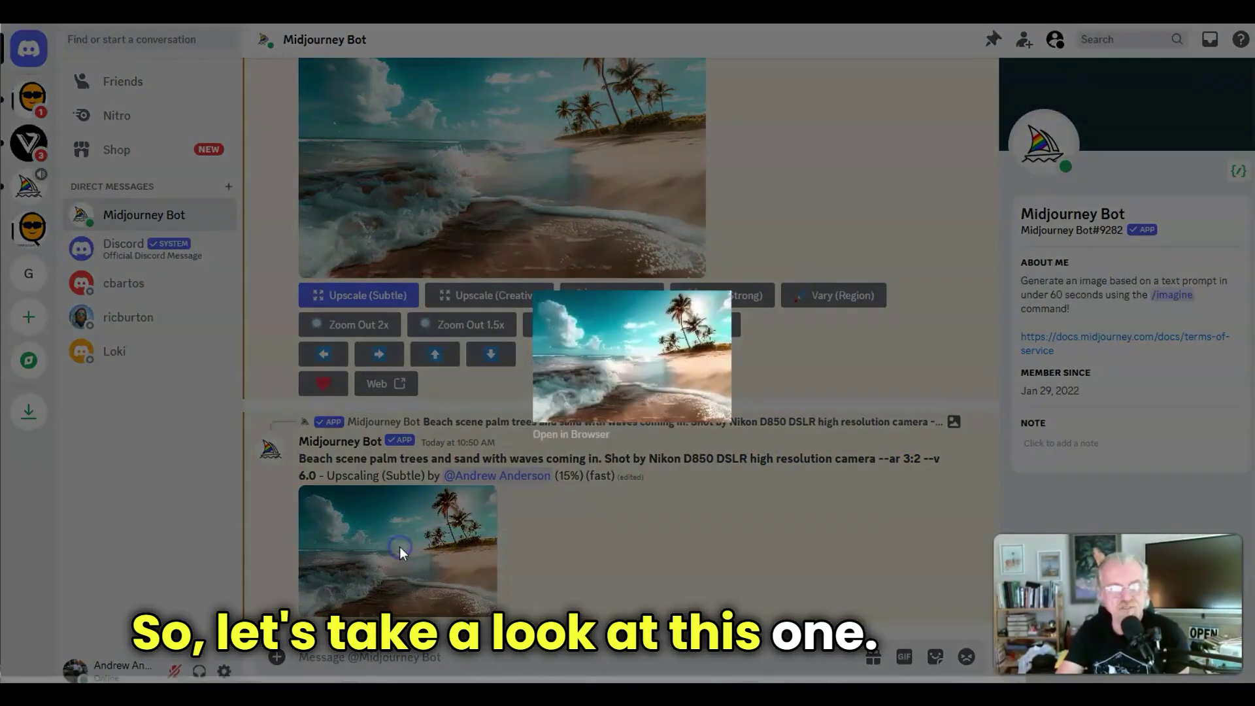
{"action": "left_click", "coordinate": [733, 529]}
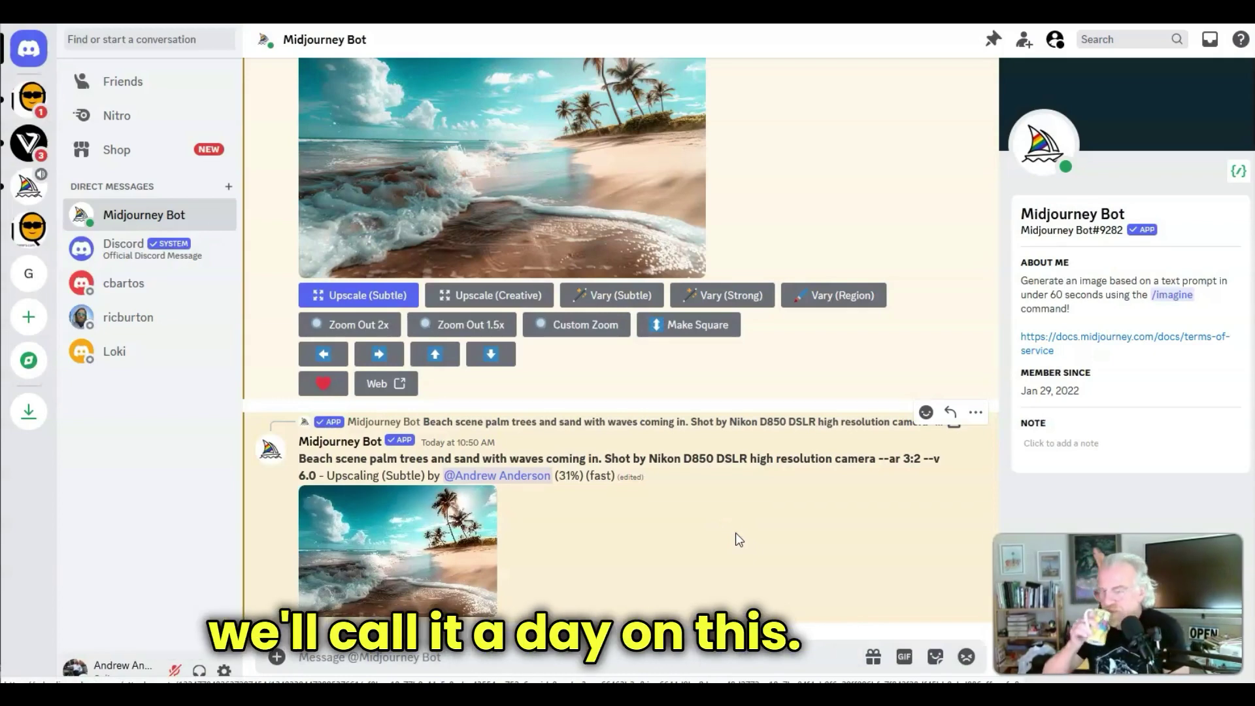
{"action": "left_click", "coordinate": [731, 521]}
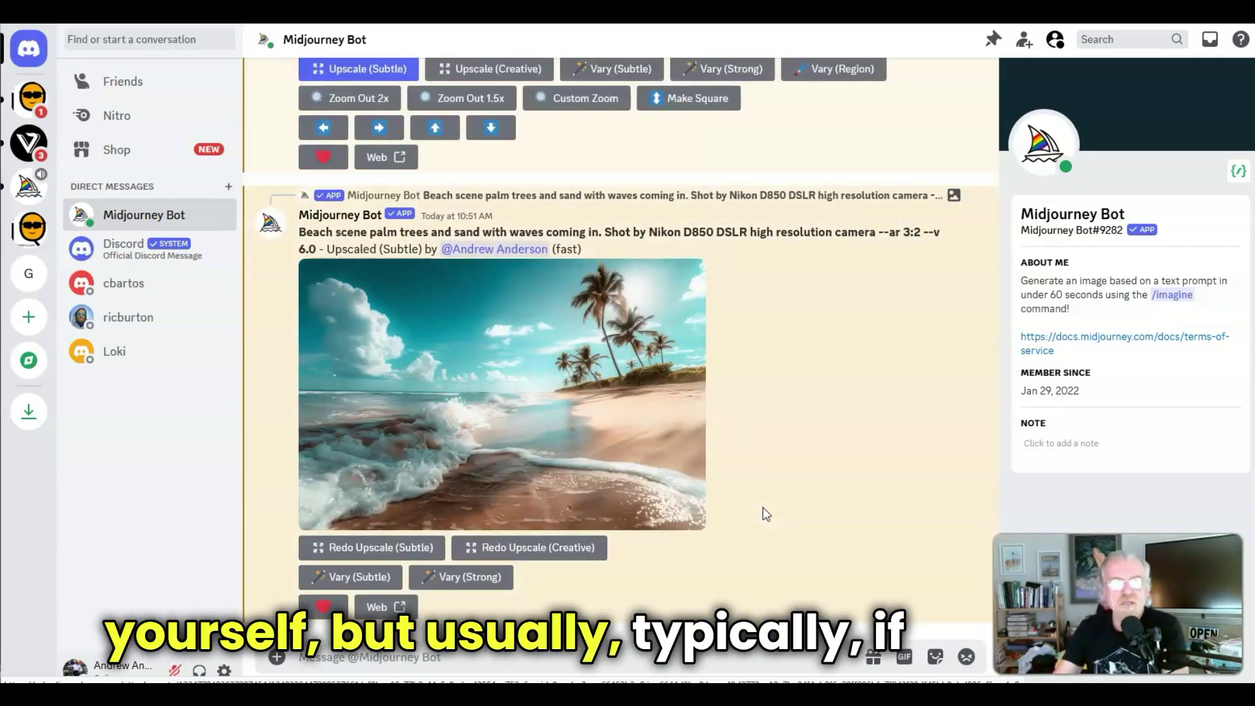
Examine the finished subtle upscale of the beach image enlarged
{"action": "left_click", "coordinate": [552, 412]}
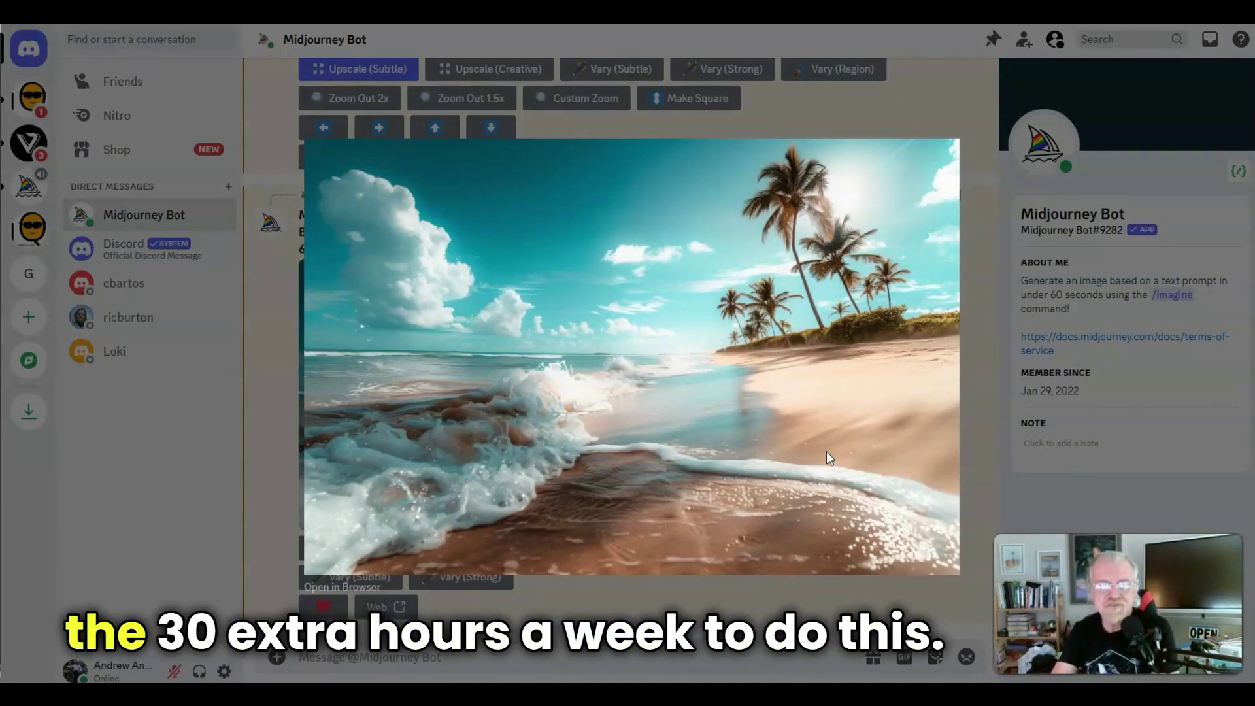
{"action": "left_click", "coordinate": [778, 348]}
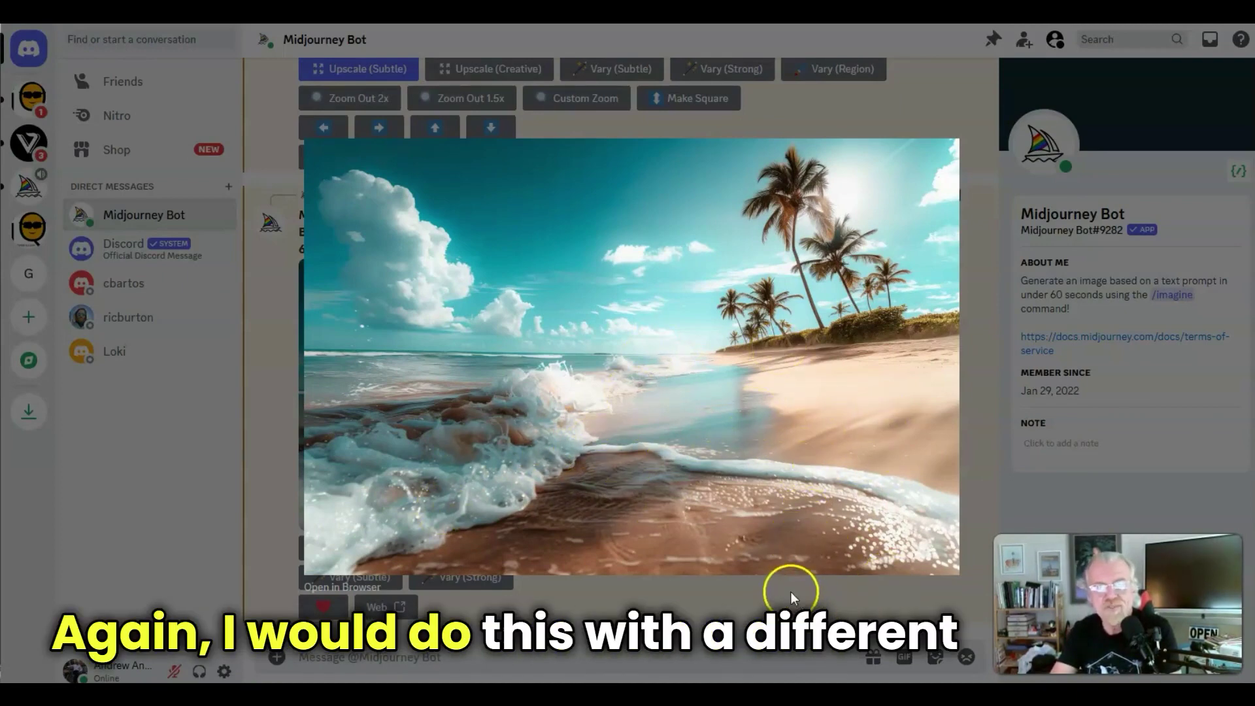
{"action": "left_click", "coordinate": [738, 593]}
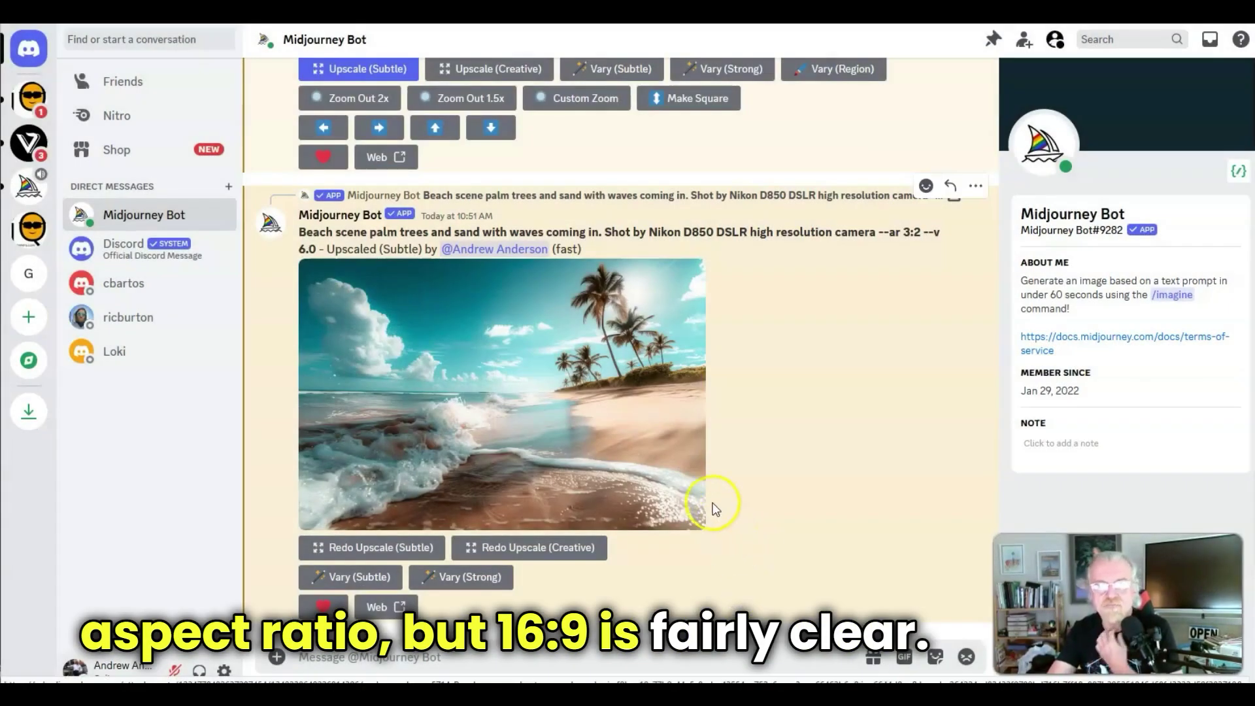
Copy "Shot by Nikon D850 DSLR high resolution camera --ar 16:9" from the prompt of the earlier 16:9 beach image
{"action": "scroll", "coordinate": [854, 288], "scroll_direction": "up", "scroll_amount": 5}
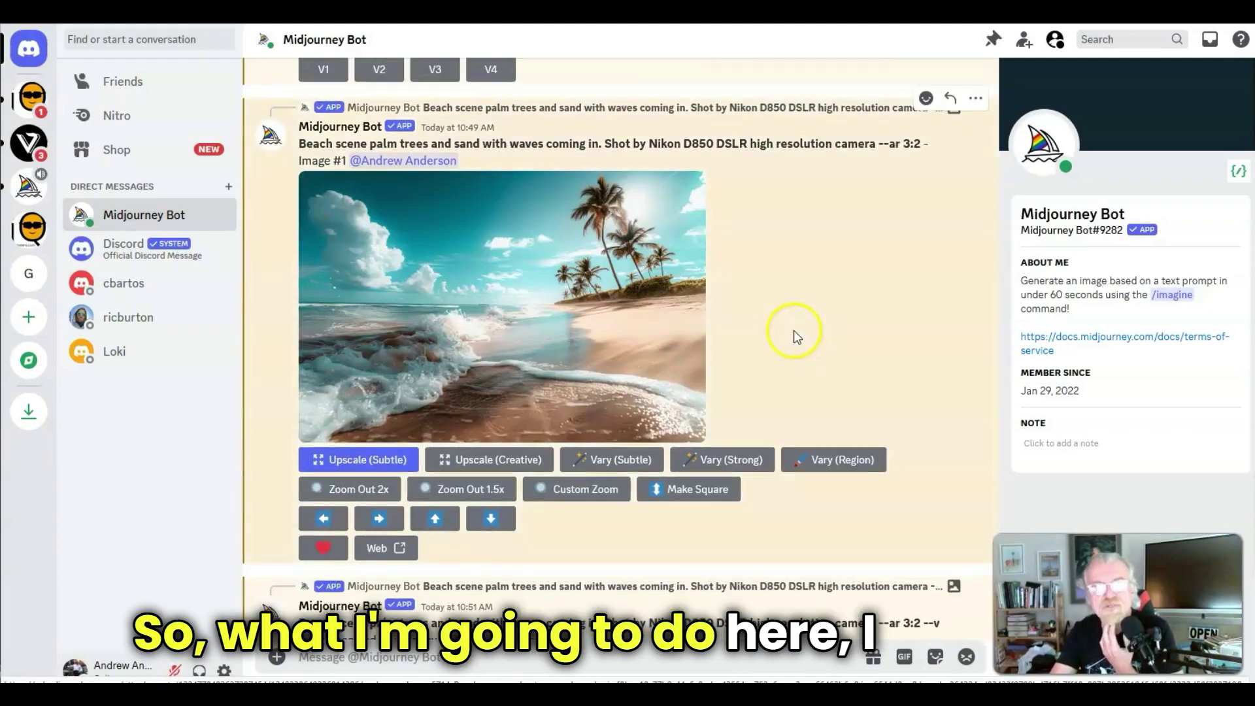
{"action": "scroll", "coordinate": [794, 335], "scroll_direction": "up", "scroll_amount": 10}
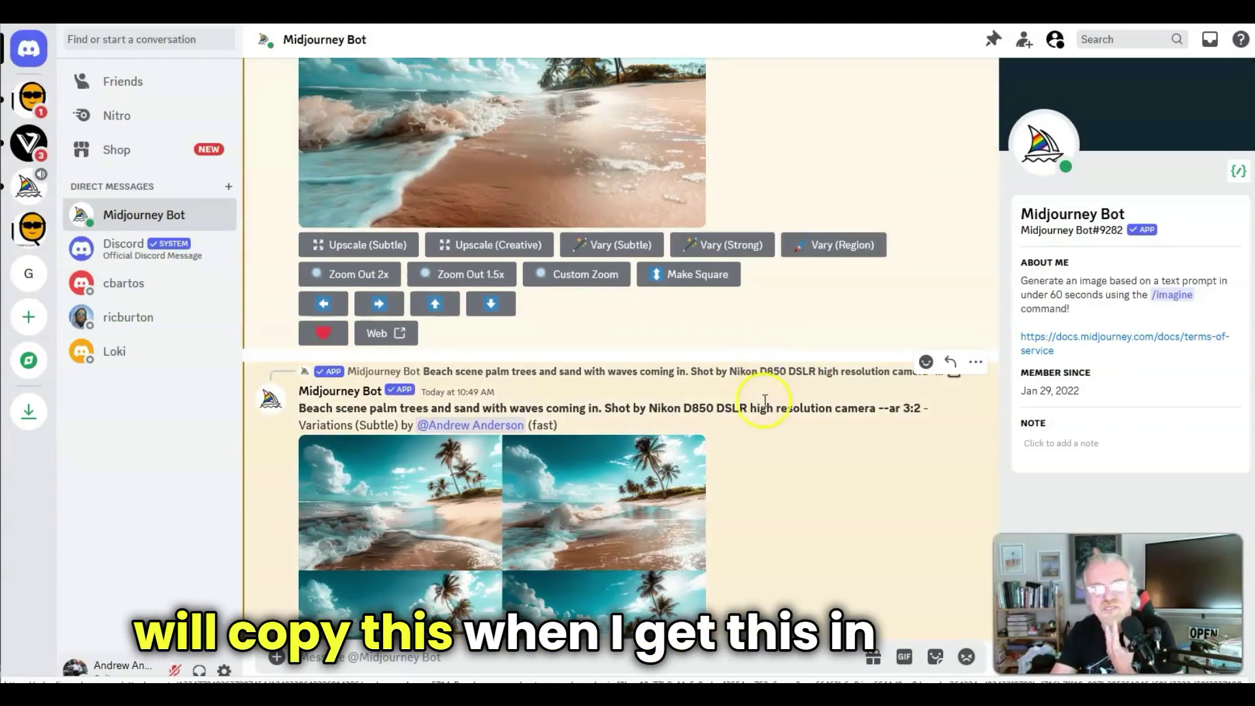
{"action": "scroll", "coordinate": [765, 400], "scroll_direction": "up", "scroll_amount": 8}
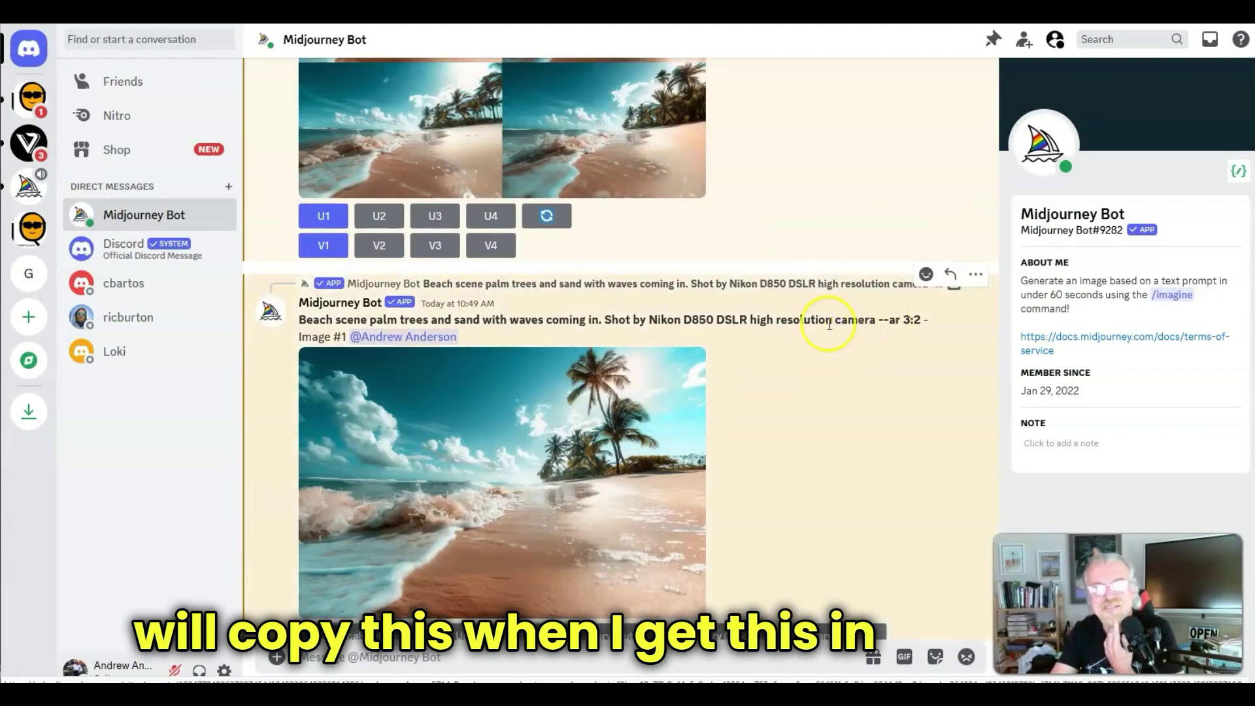
{"action": "scroll", "coordinate": [788, 344], "scroll_direction": "up", "scroll_amount": 10}
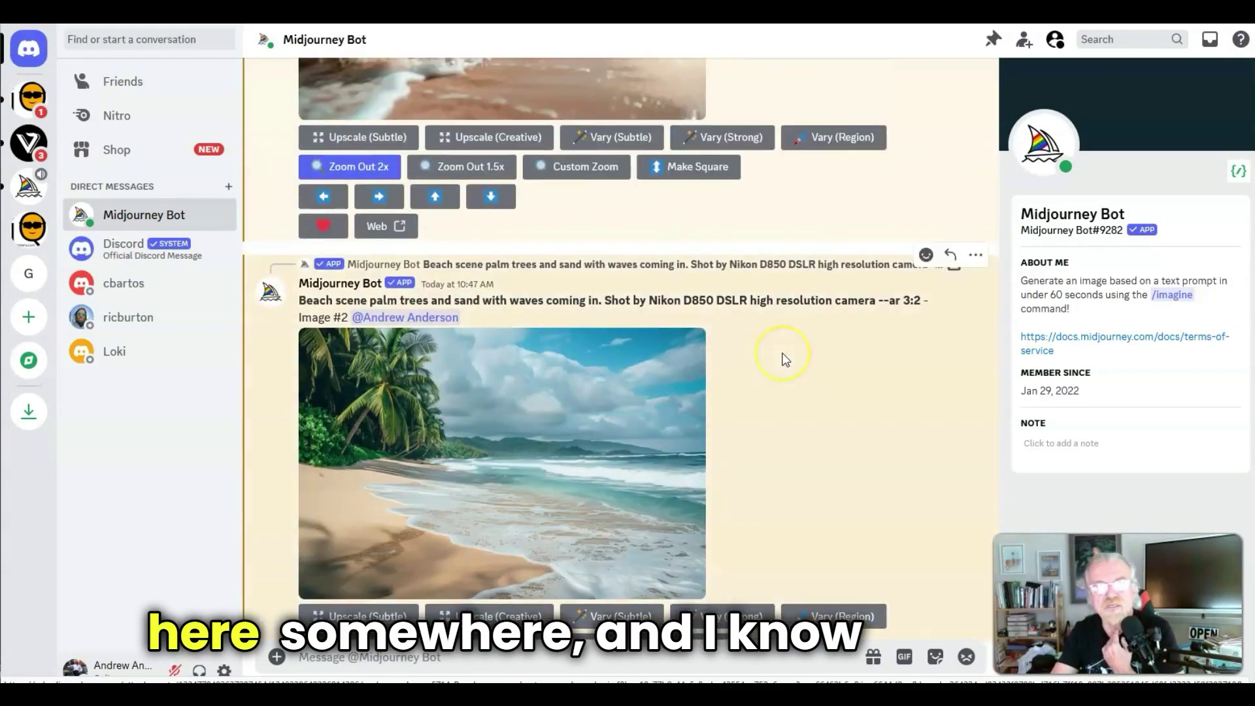
{"action": "scroll", "coordinate": [785, 359], "scroll_direction": "up", "scroll_amount": 10}
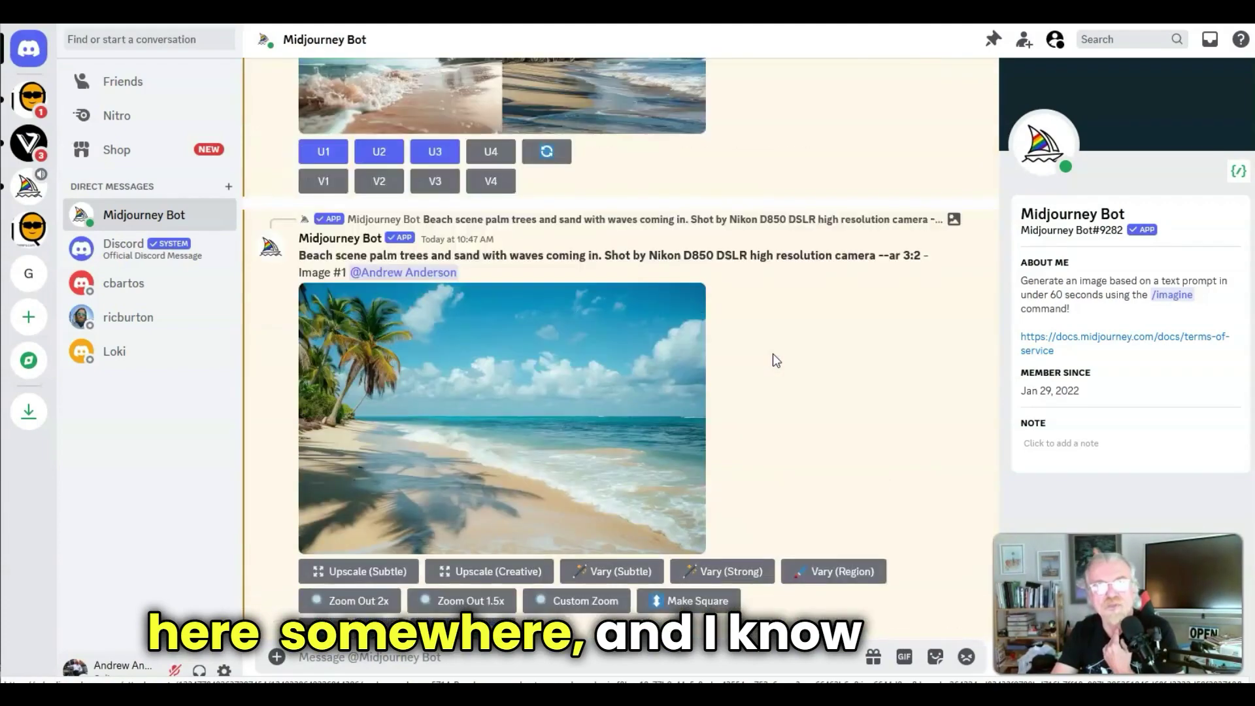
{"action": "scroll", "coordinate": [775, 358], "scroll_direction": "up", "scroll_amount": 10}
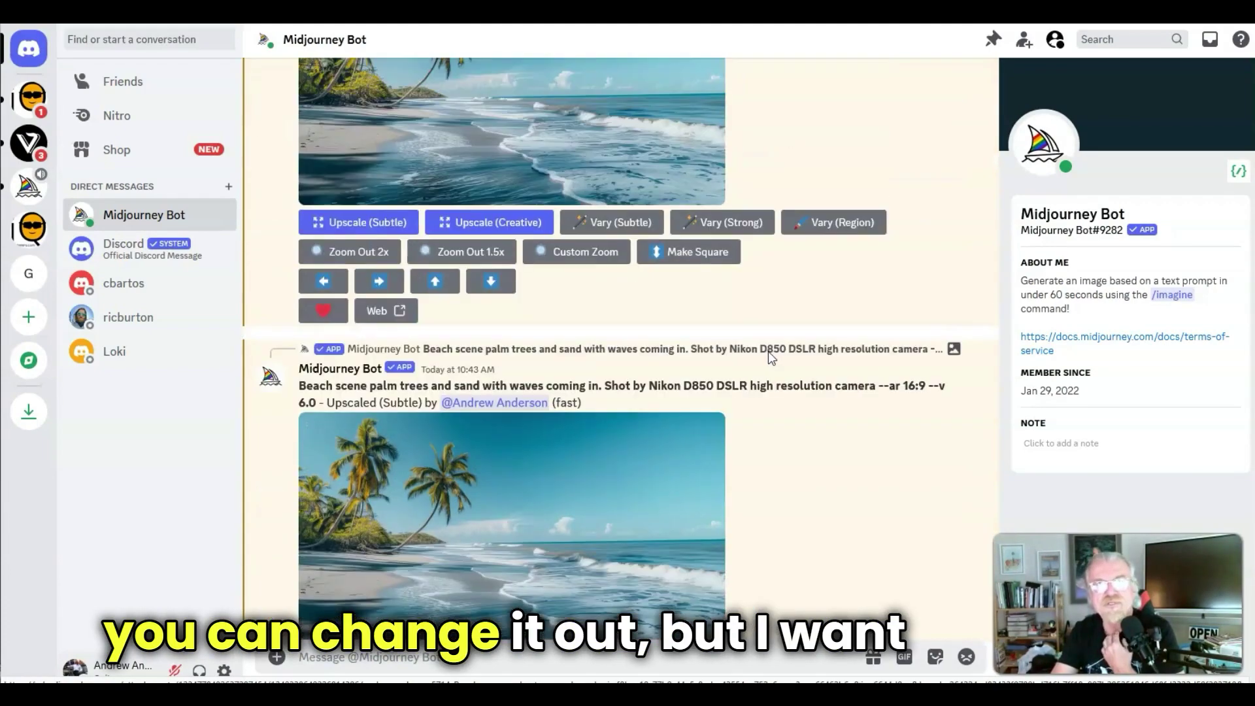
{"action": "scroll", "coordinate": [768, 351], "scroll_direction": "up", "scroll_amount": 5}
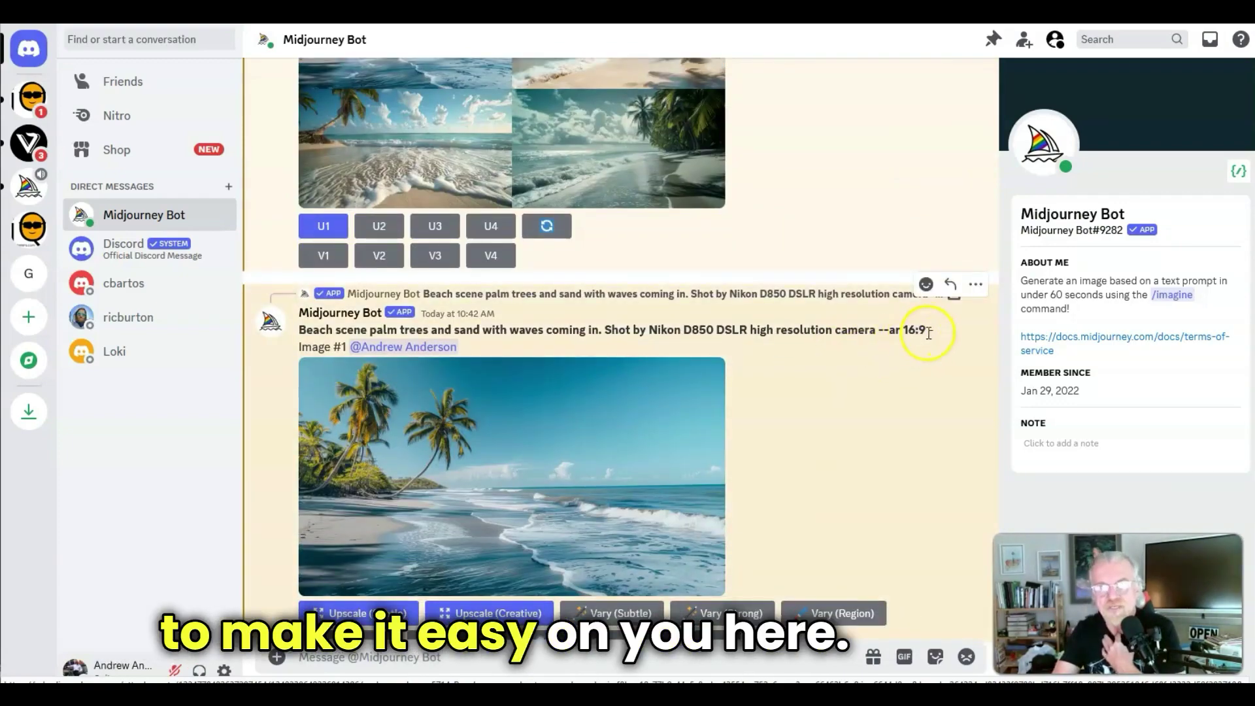
{"action": "left_click_drag", "start_coordinate": [926, 330], "coordinate": [606, 336]}
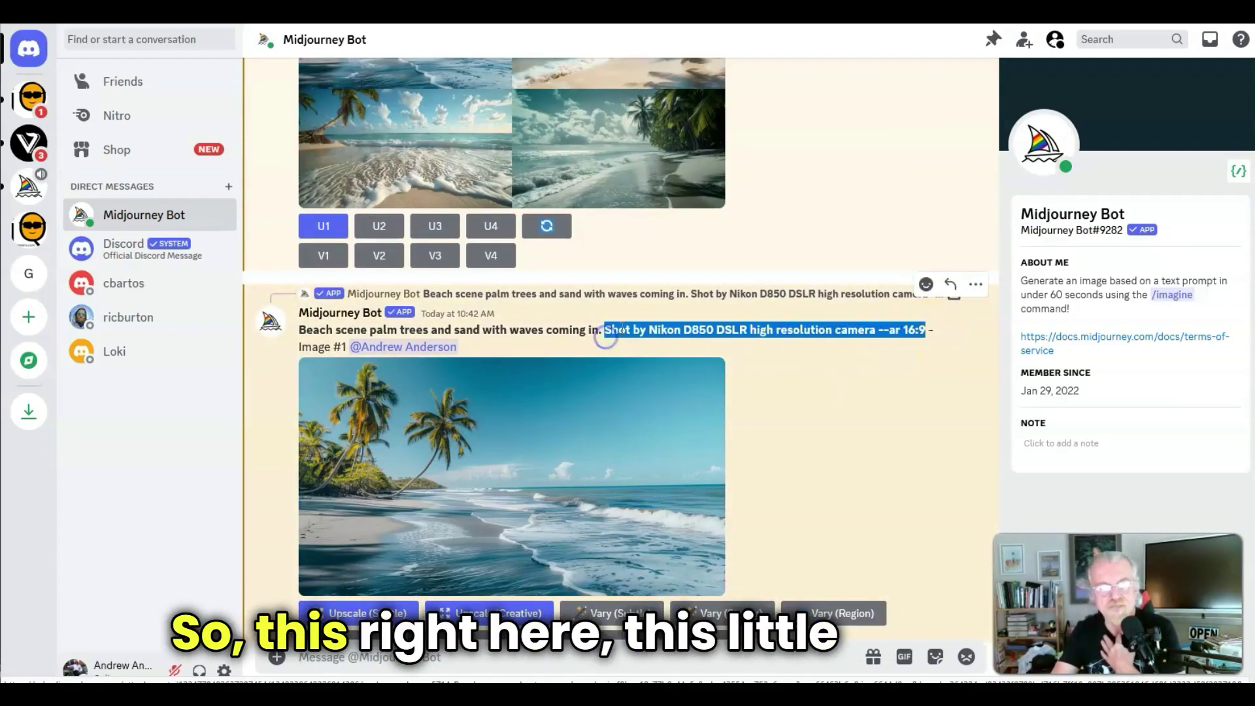
{"action": "right_click", "coordinate": [611, 327]}
{"action": "left_click", "coordinate": [657, 342]}
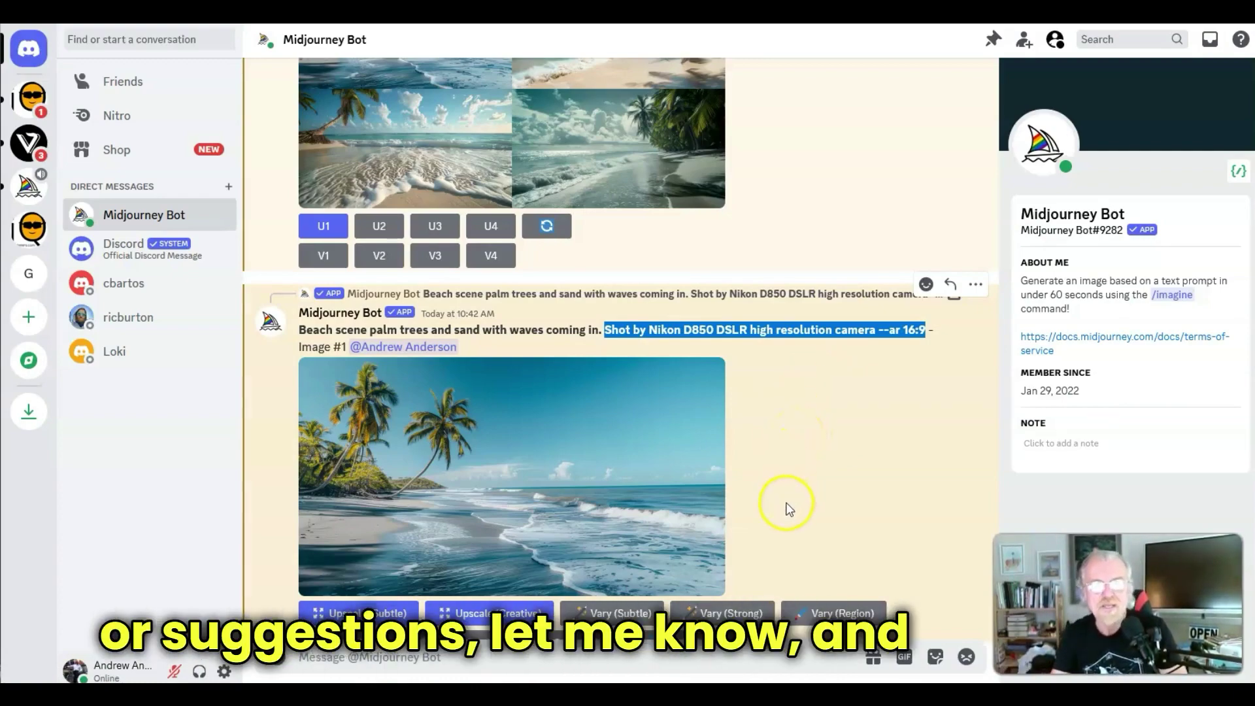
{"action": "scroll", "coordinate": [789, 508], "scroll_direction": "down", "scroll_amount": 3}
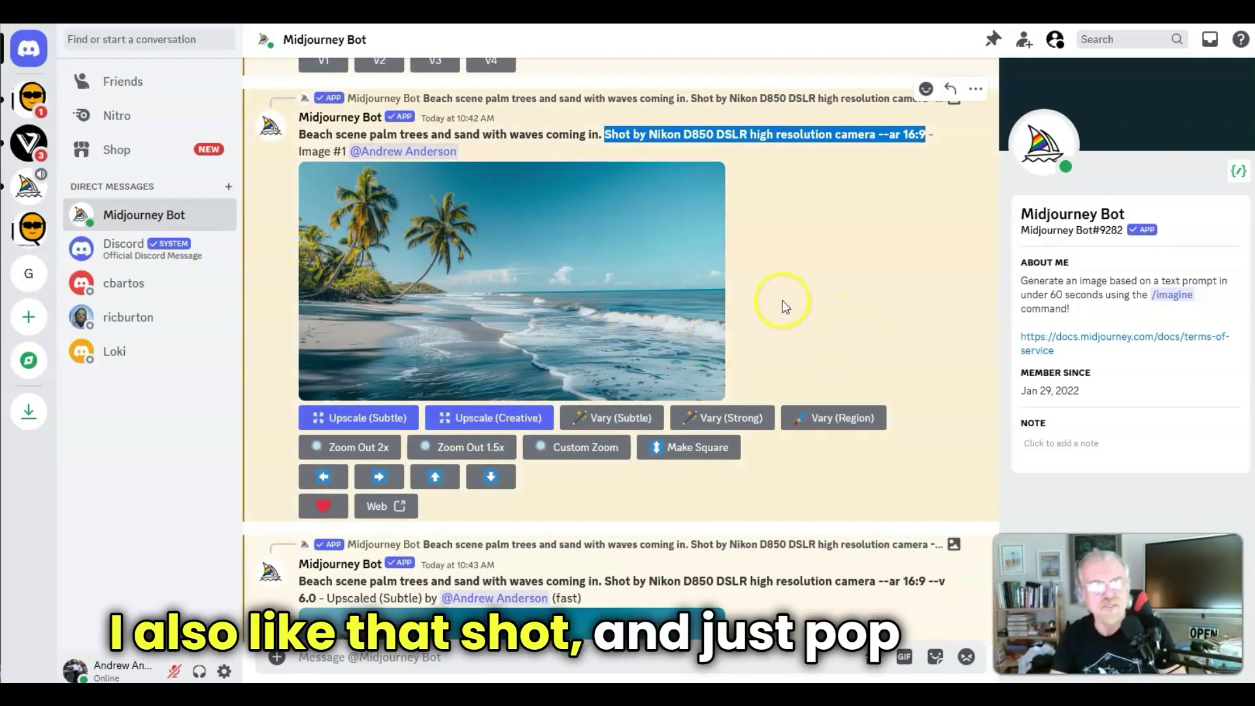